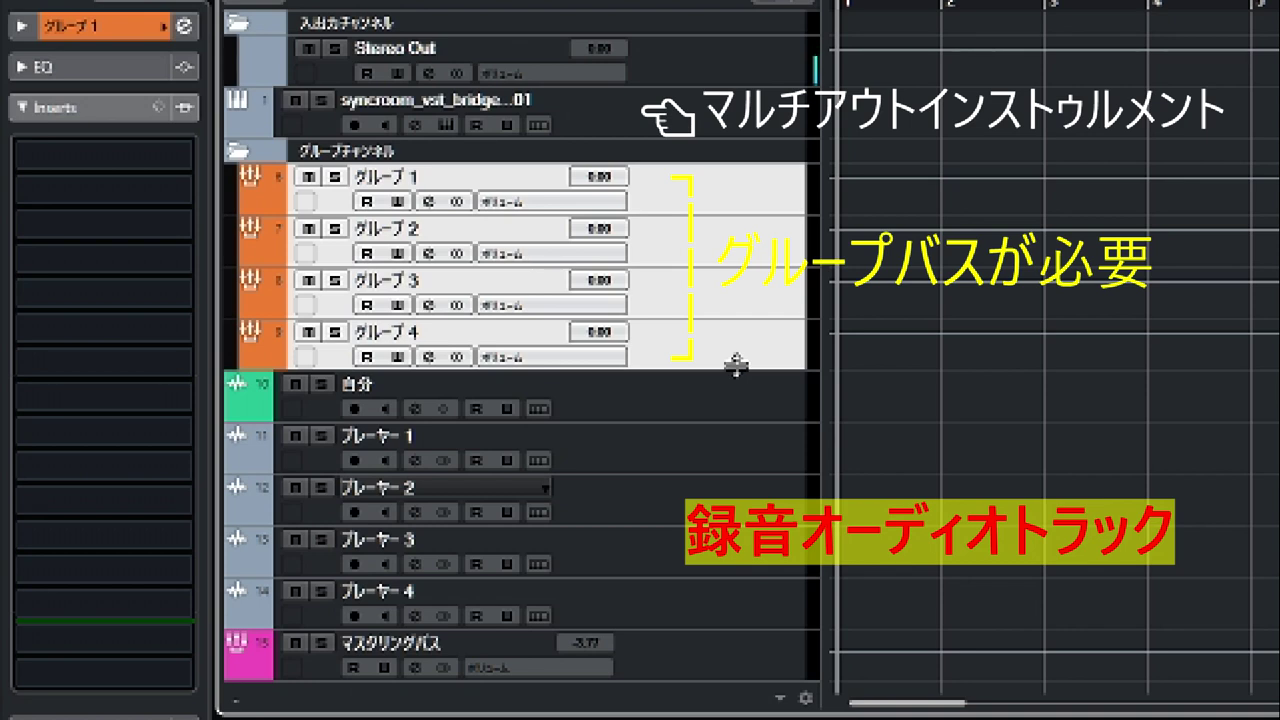
- Examine the routing of audio tracks プレーヤー 1 to プレーヤー 4 and their source channels グループ 1 to グループ 4
{"action": "left_click", "coordinate": [724, 440]}
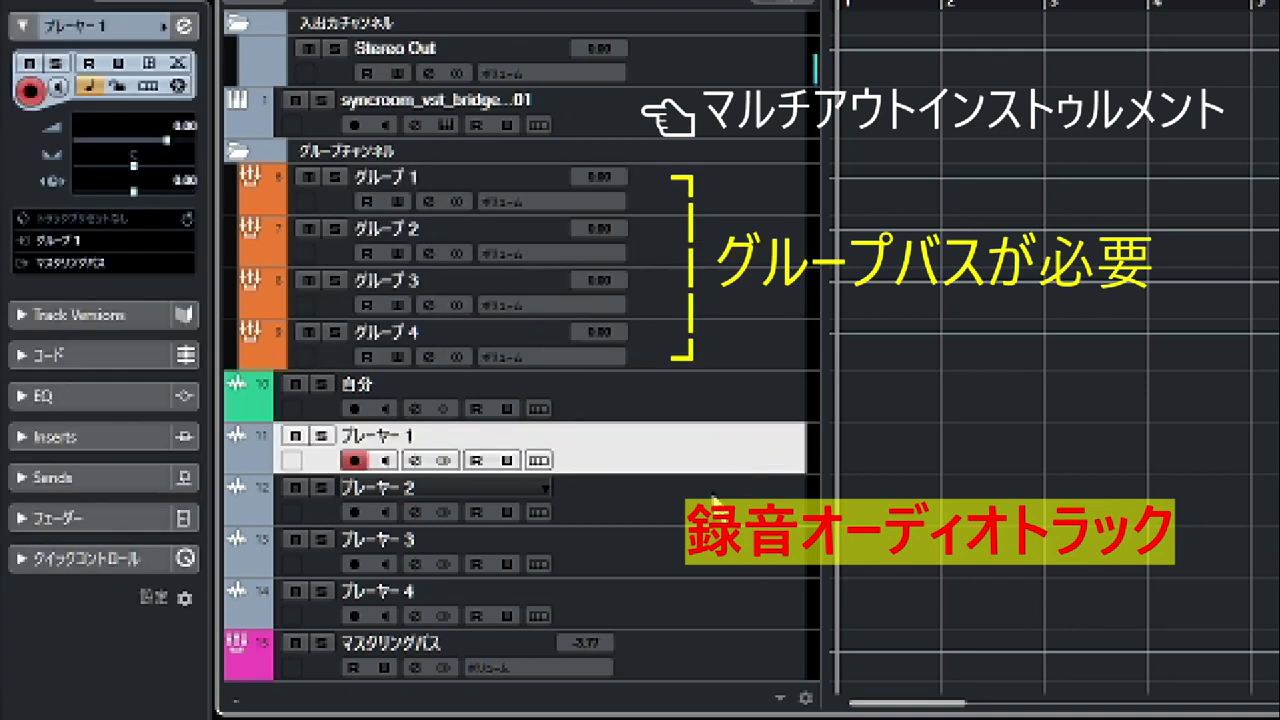
{"action": "left_click", "coordinate": [712, 495]}
{"action": "left_click", "coordinate": [702, 569]}
{"action": "left_click", "coordinate": [700, 612]}
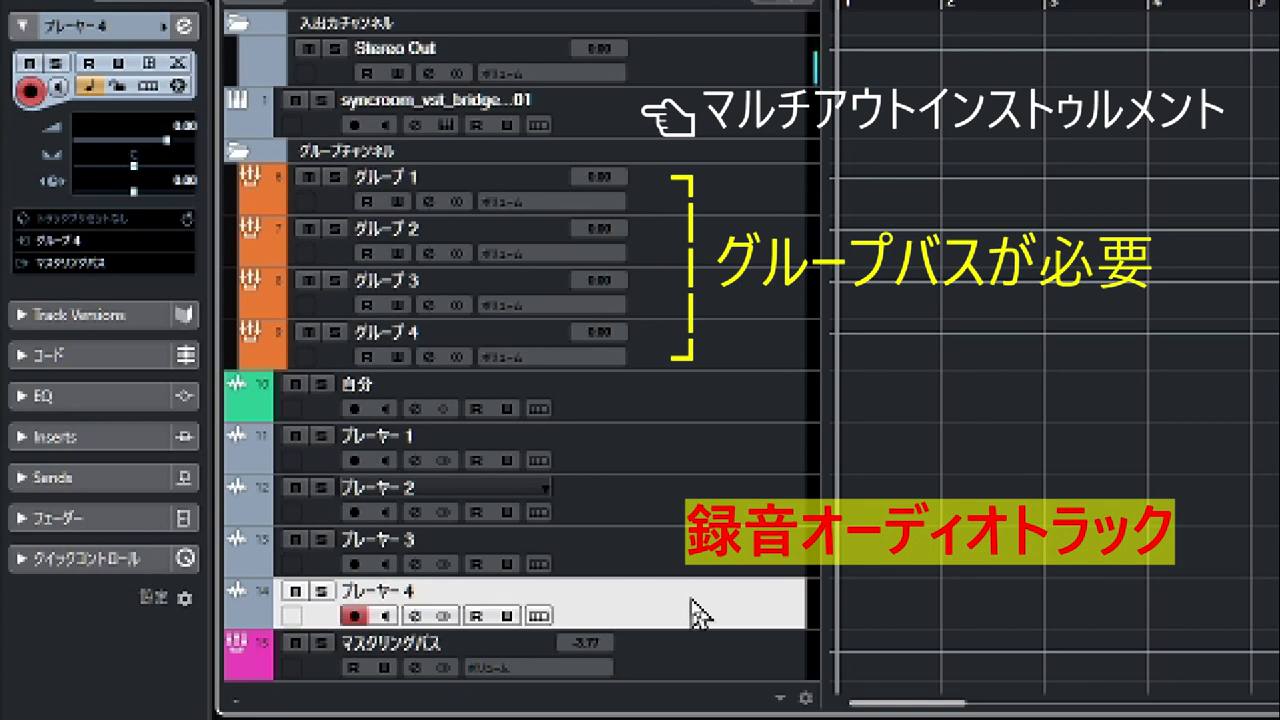
{"action": "left_click", "coordinate": [664, 330]}
{"action": "left_click", "coordinate": [686, 196], "text": "shift"}
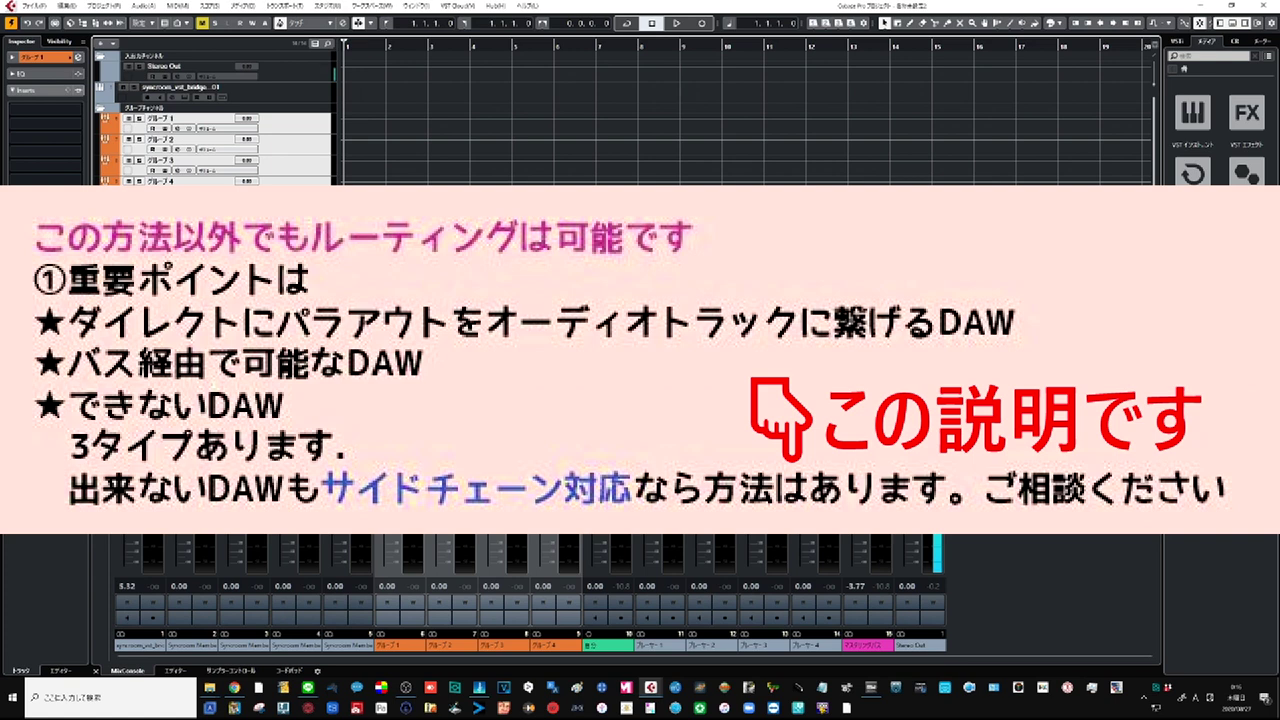
- Step through the mixer channels of プレーヤー 1 to プレーヤー 4 to review the recording tracks
{"action": "left_click", "coordinate": [660, 646]}
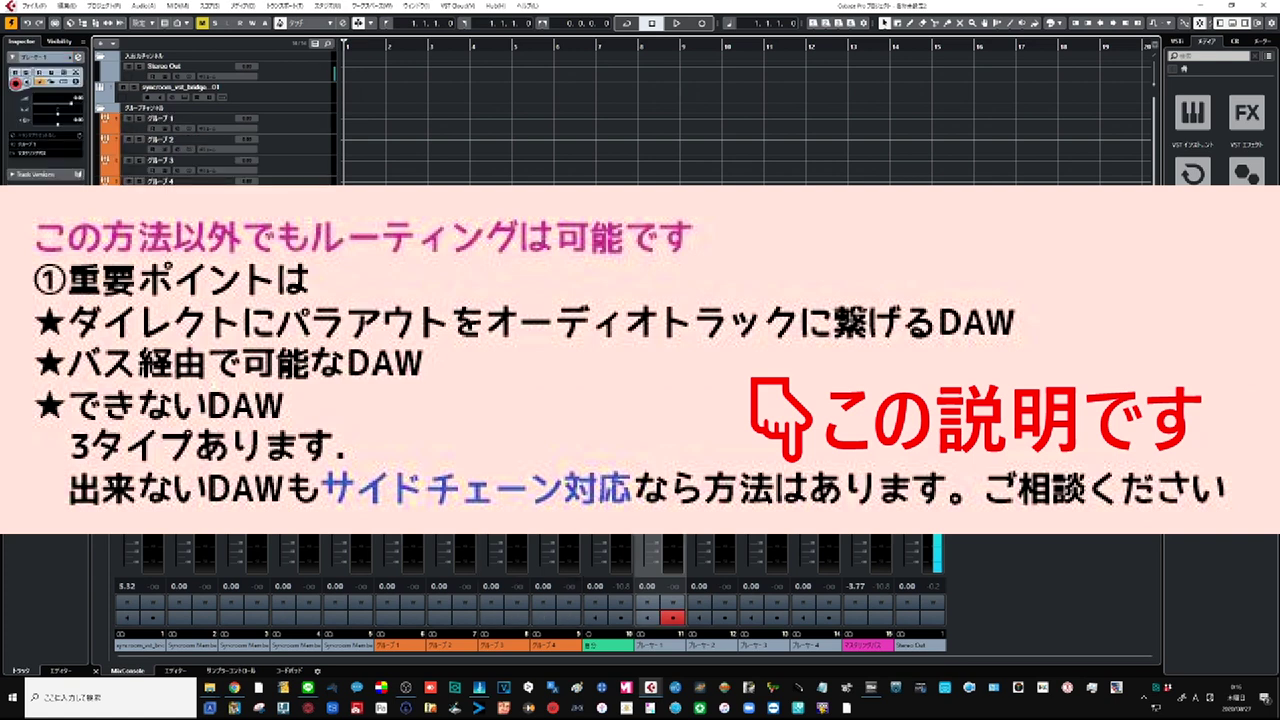
{"action": "left_click", "coordinate": [712, 646]}
{"action": "left_click", "coordinate": [764, 646]}
{"action": "left_click", "coordinate": [816, 646]}
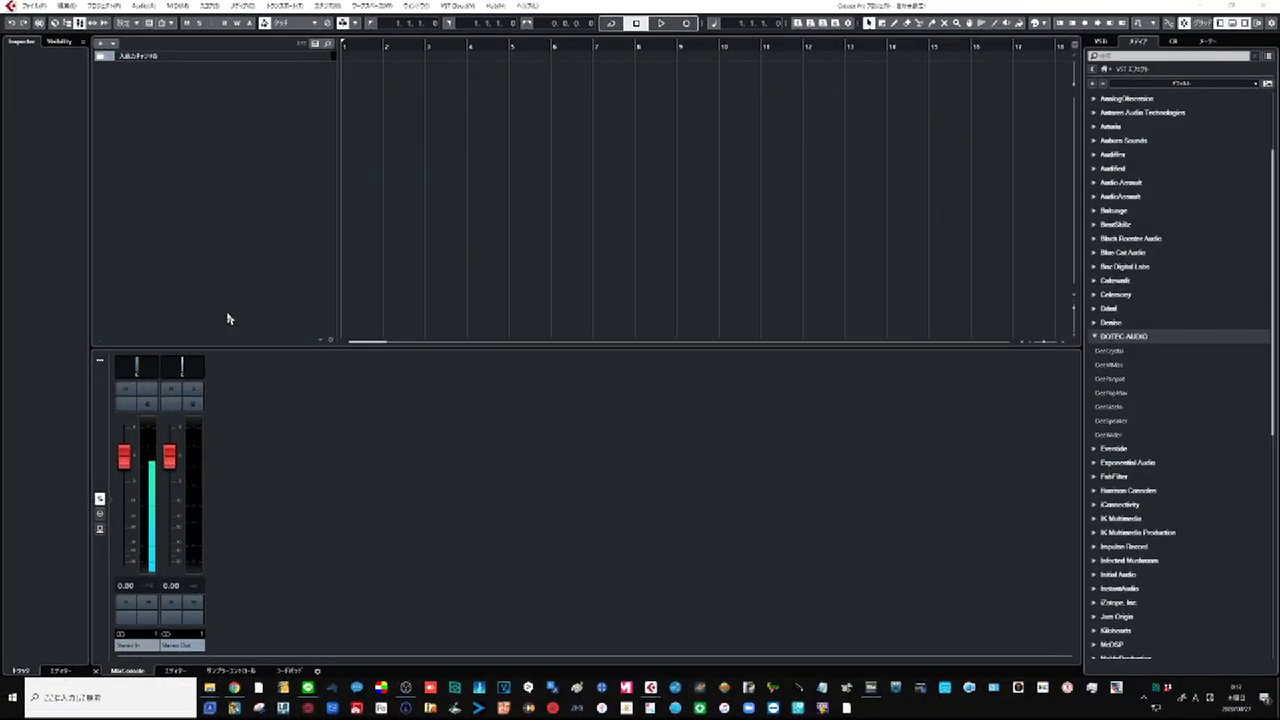
- Lower Stereo In to -4.02 and Stereo Out to -13.6, and insert syncroom_vst_bridge_x64 in the first insert slot of Stereo Out
{"action": "left_click_drag", "start_coordinate": [124, 456], "coordinate": [137, 520]}
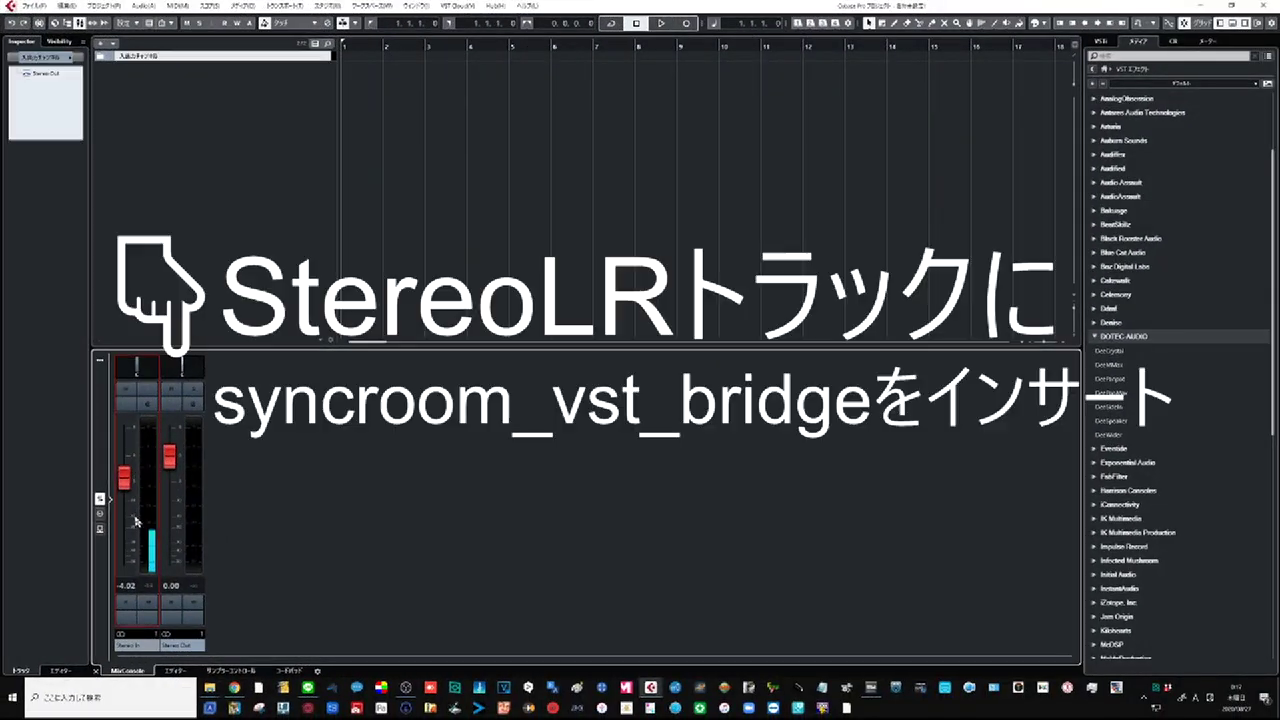
{"action": "left_click_drag", "start_coordinate": [169, 456], "coordinate": [152, 508]}
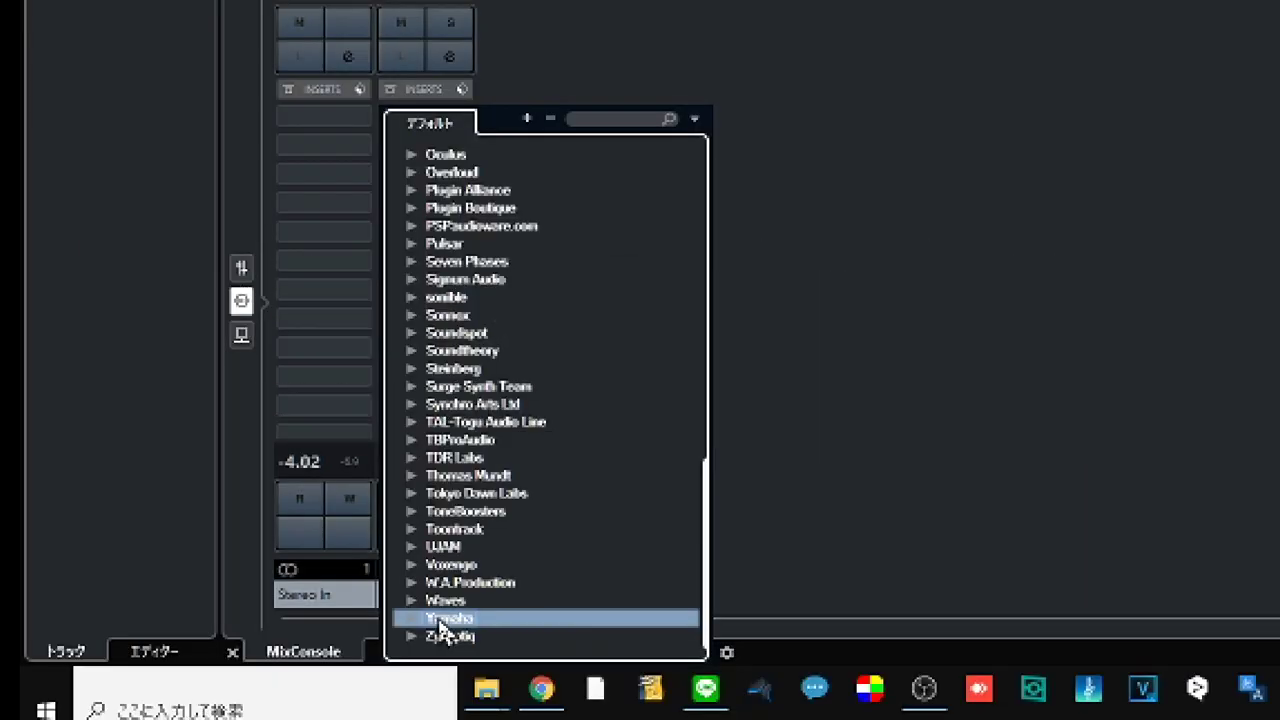
{"action": "left_click", "coordinate": [418, 621]}
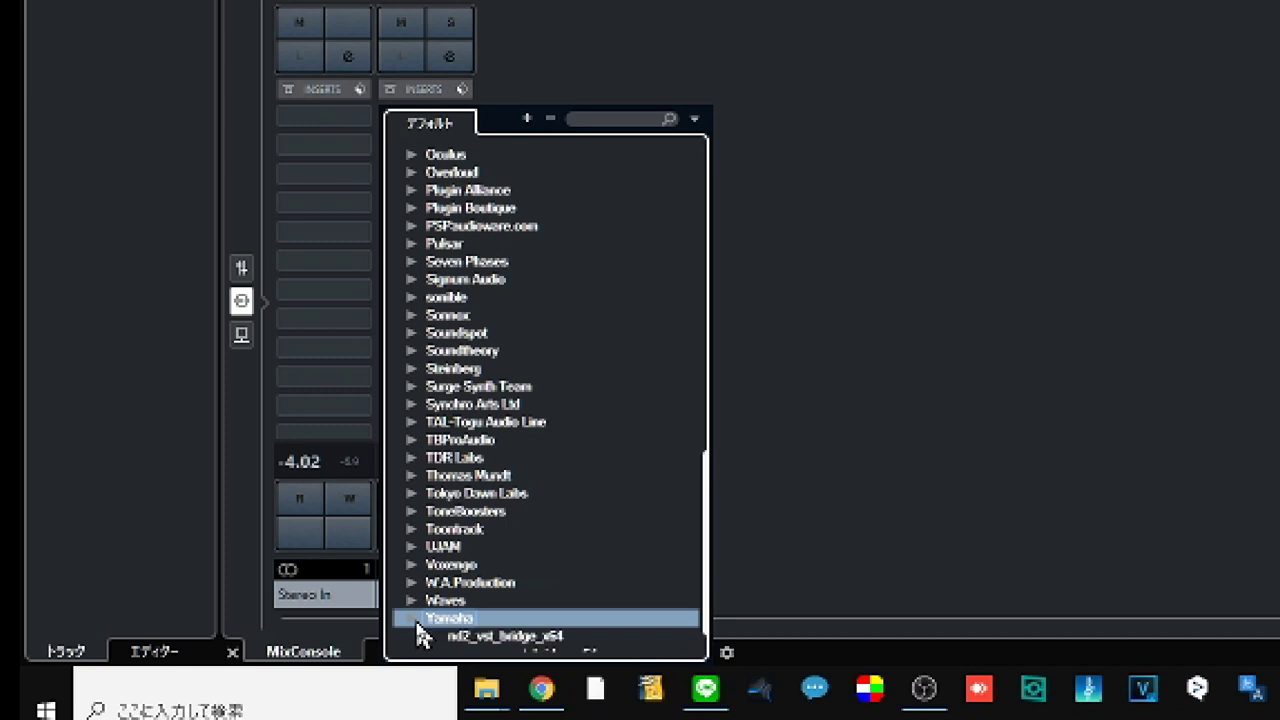
{"action": "left_click", "coordinate": [515, 620]}
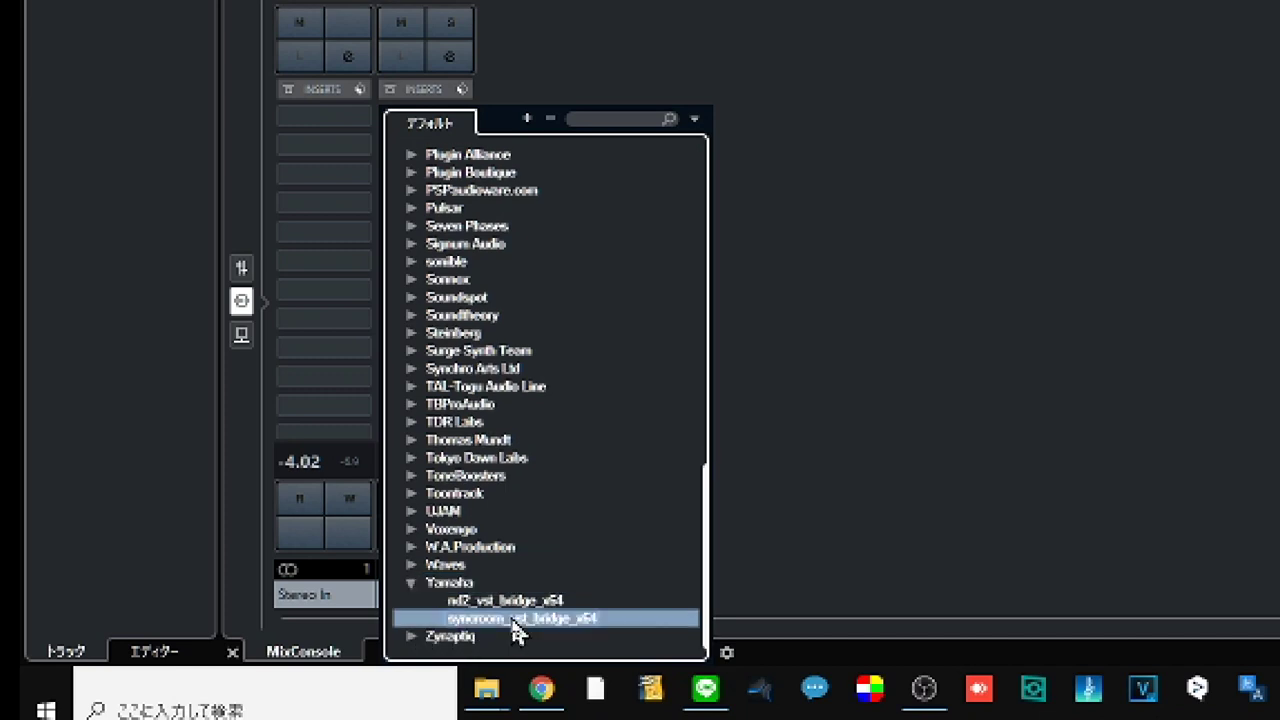
{"action": "left_click", "coordinate": [515, 620]}
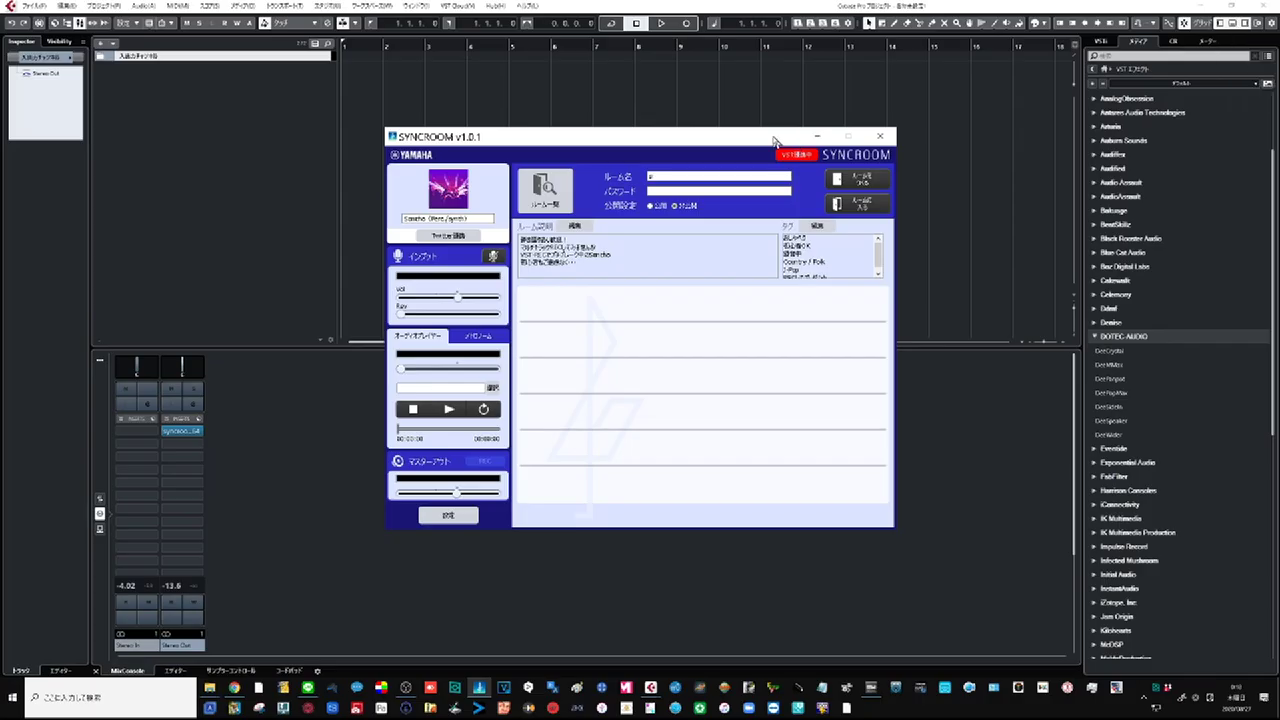
{"action": "left_click", "coordinate": [770, 106]}
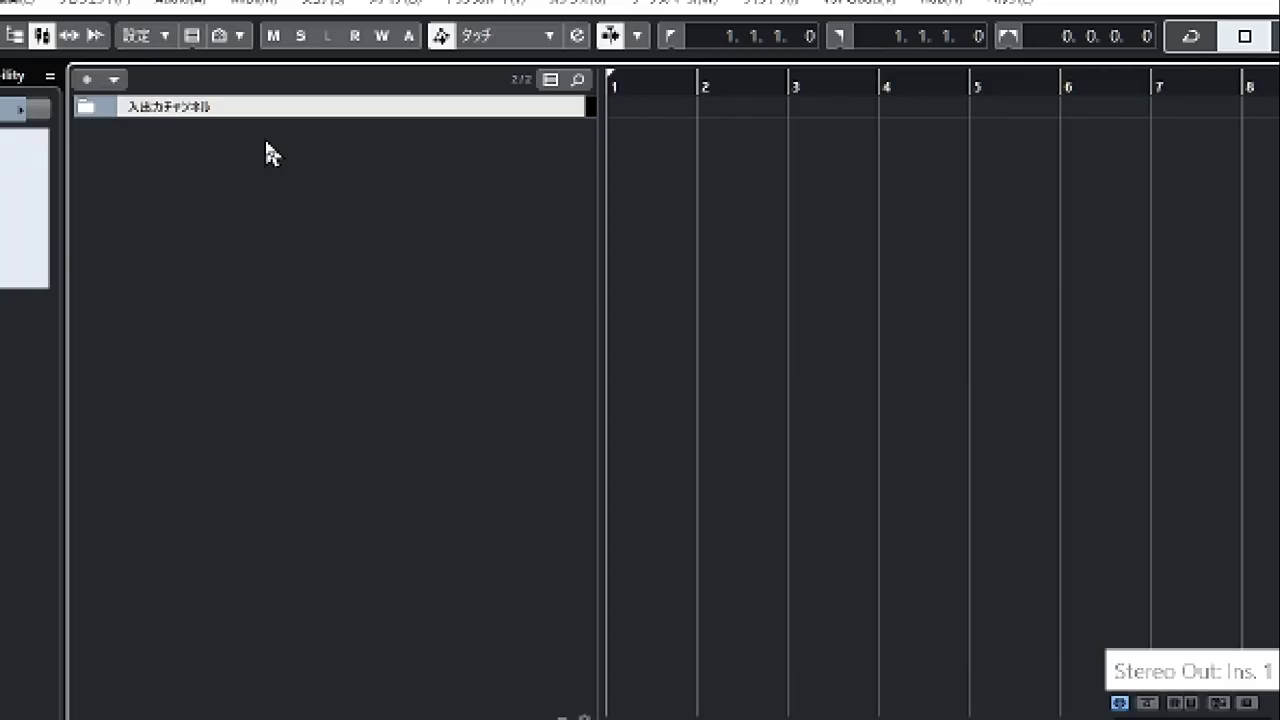
- Add one instrument track using syncroom_vst_bridge_sub_multiout with Stereo Out as its audio output
{"action": "right_click", "coordinate": [268, 150]}
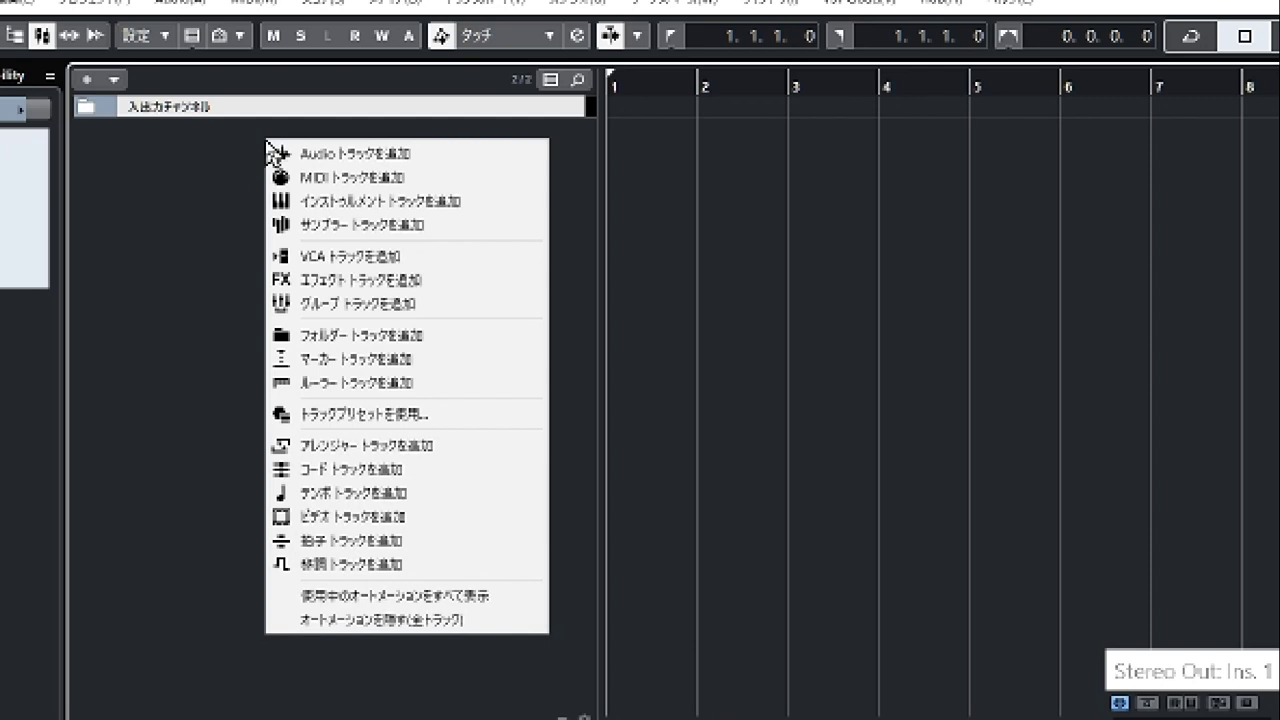
{"action": "left_click", "coordinate": [297, 200]}
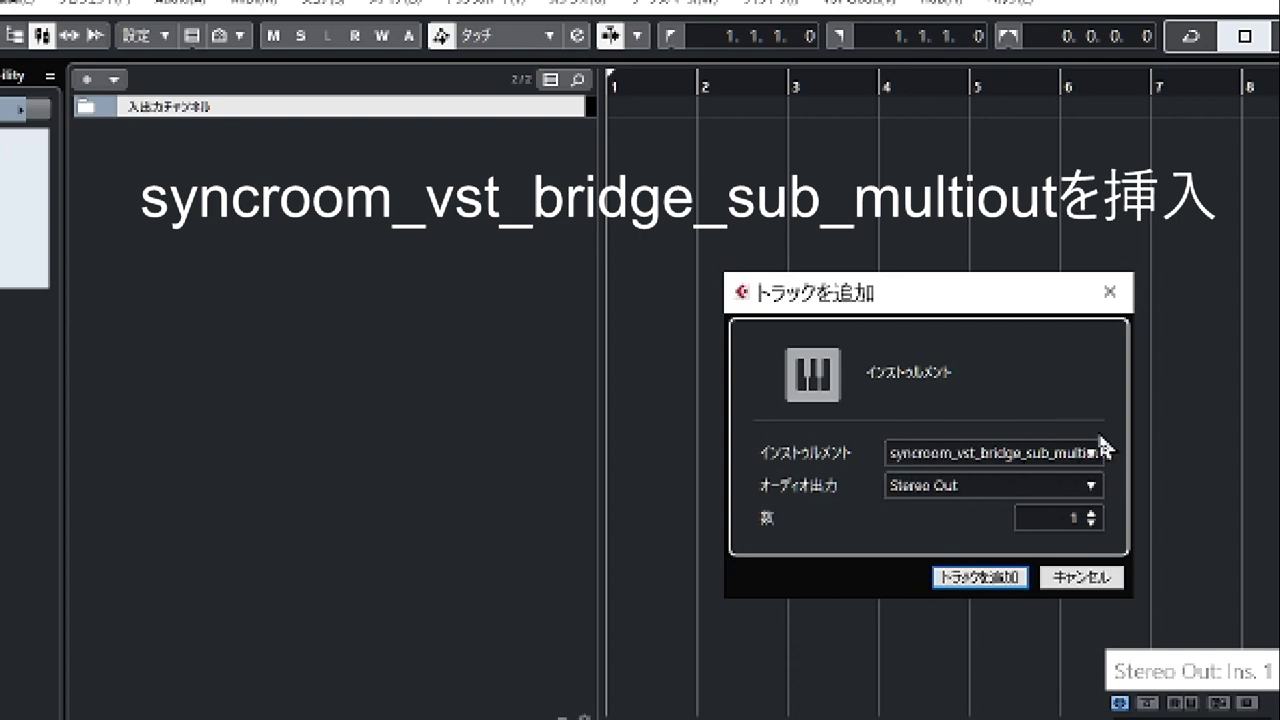
{"action": "left_click", "coordinate": [970, 578]}
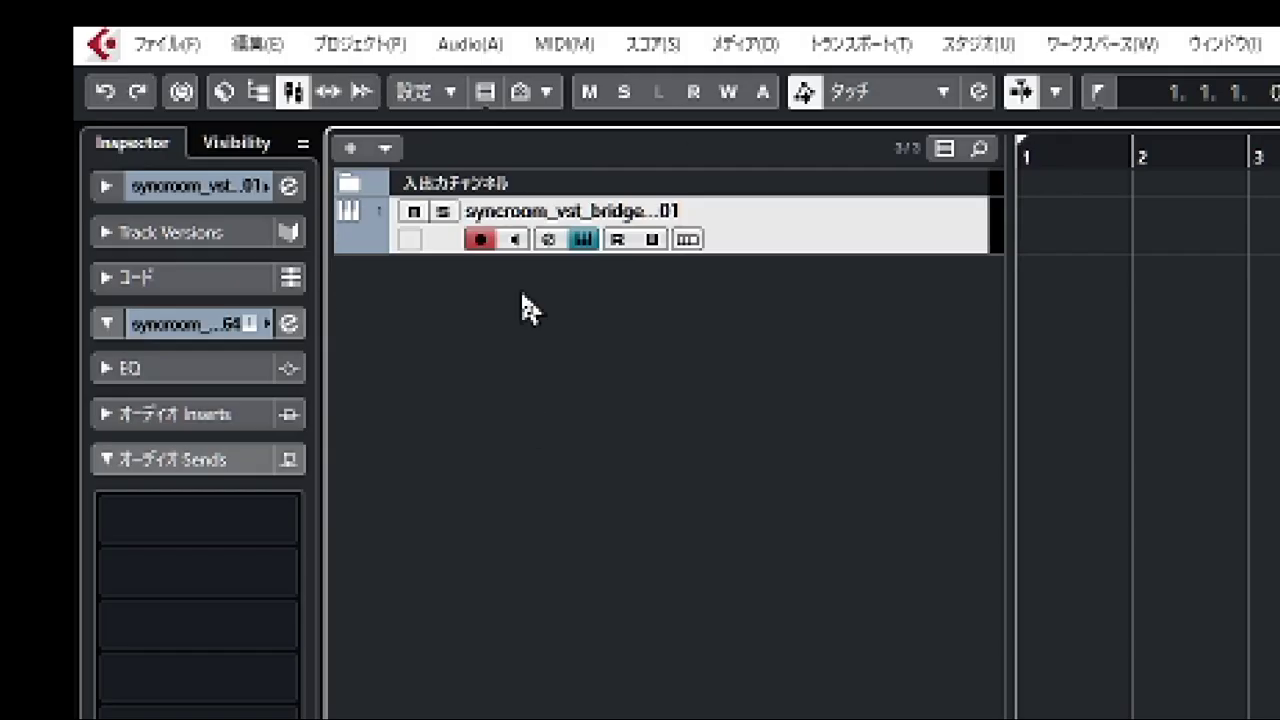
- Activate the instrument's Syncroom Member1 to Member4 and Room Connect stereo outputs, and mute it in the mixer
{"action": "left_click", "coordinate": [145, 188]}
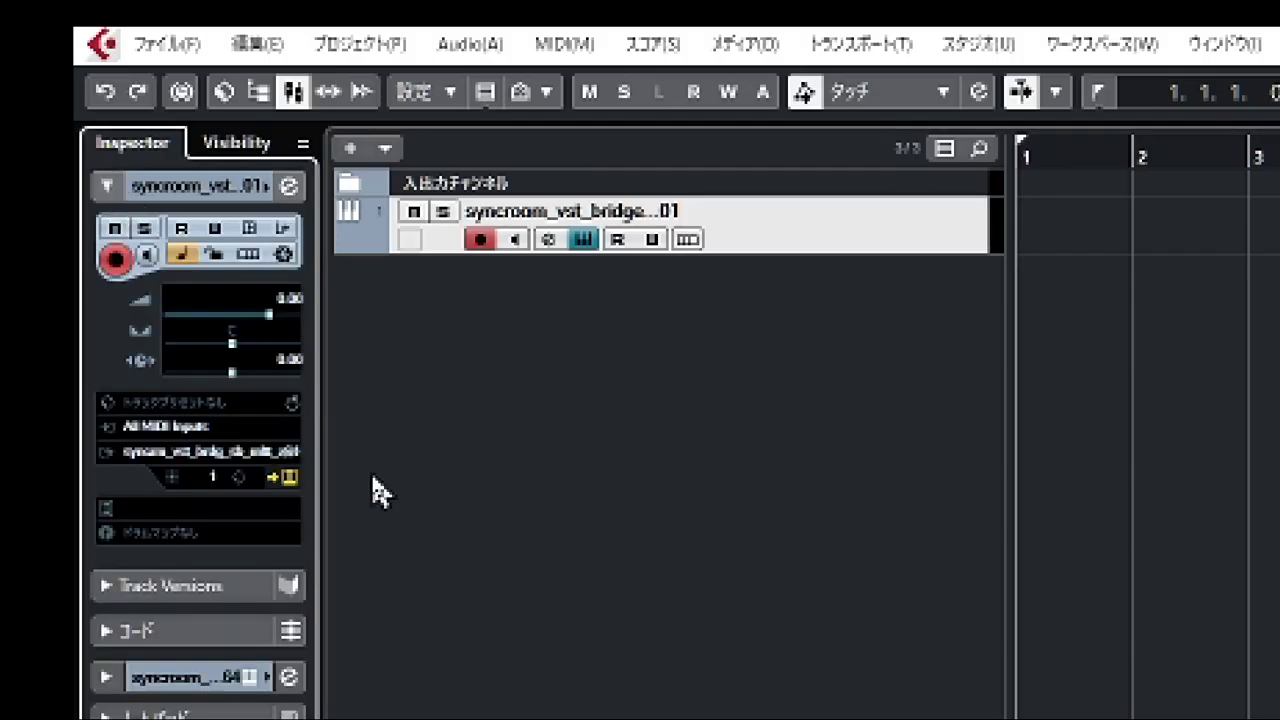
{"action": "left_click", "coordinate": [290, 451]}
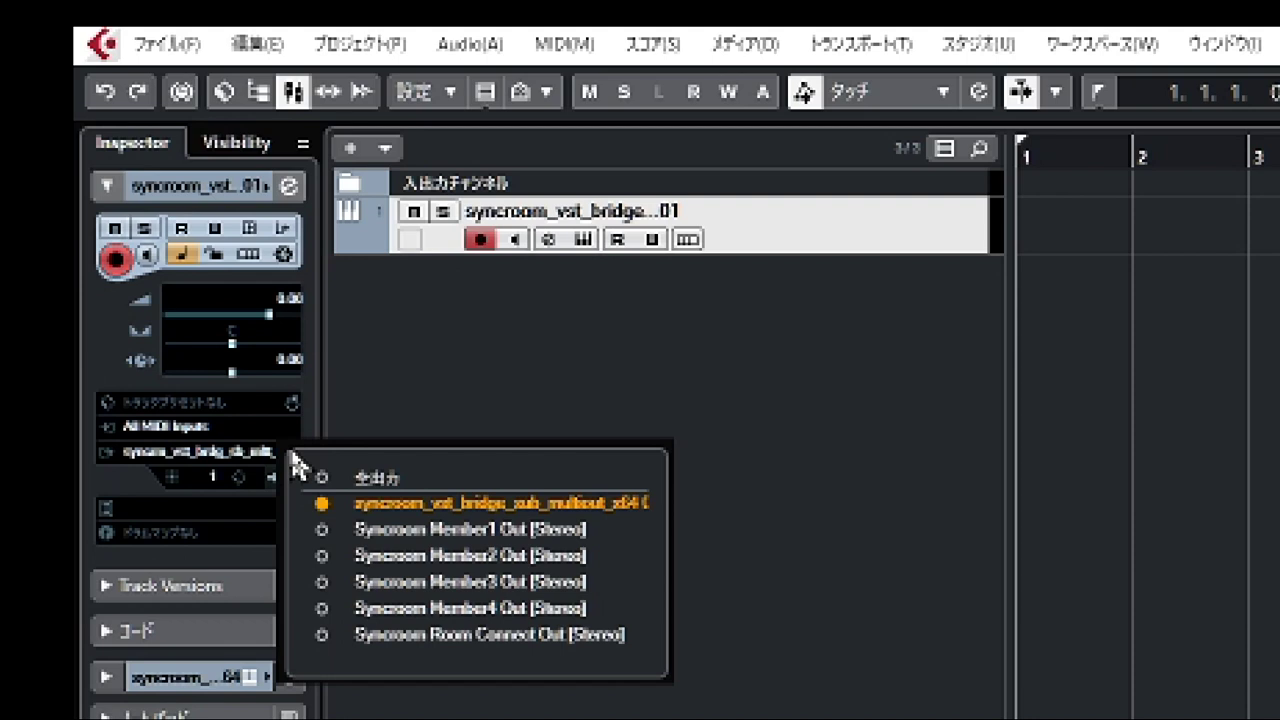
{"action": "left_click", "coordinate": [324, 558]}
{"action": "left_click", "coordinate": [323, 586]}
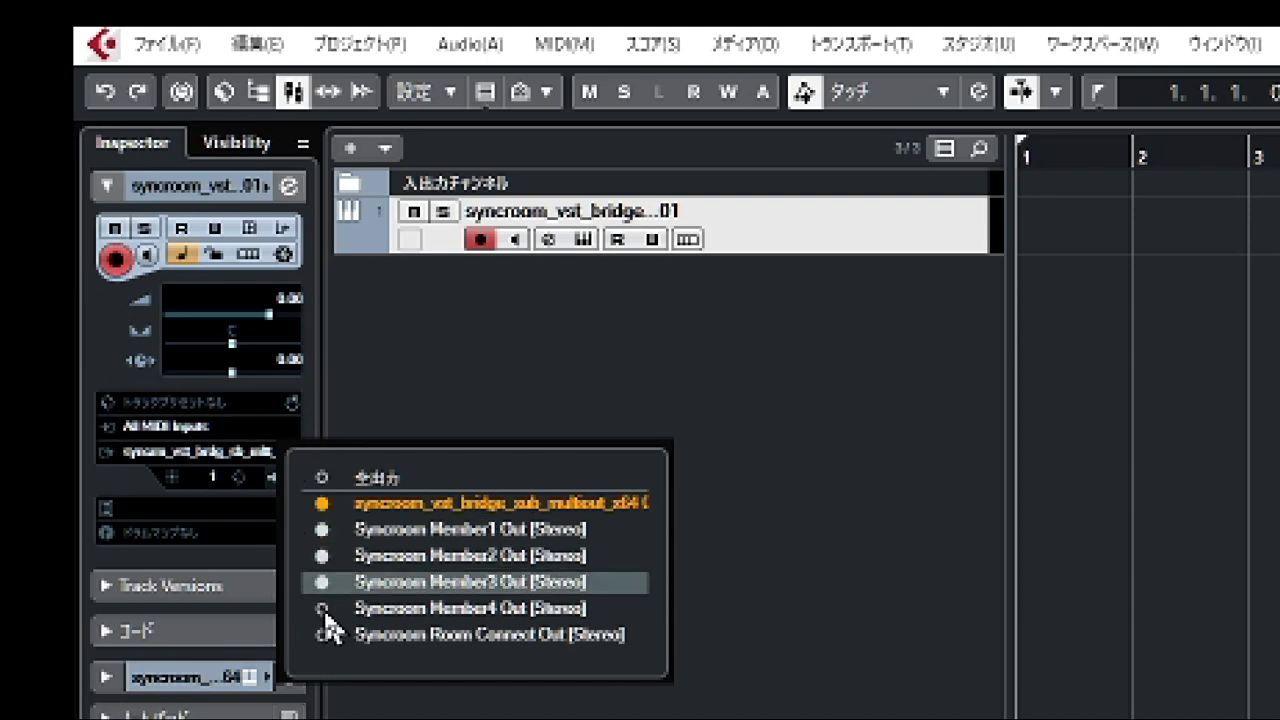
{"action": "left_click", "coordinate": [323, 608]}
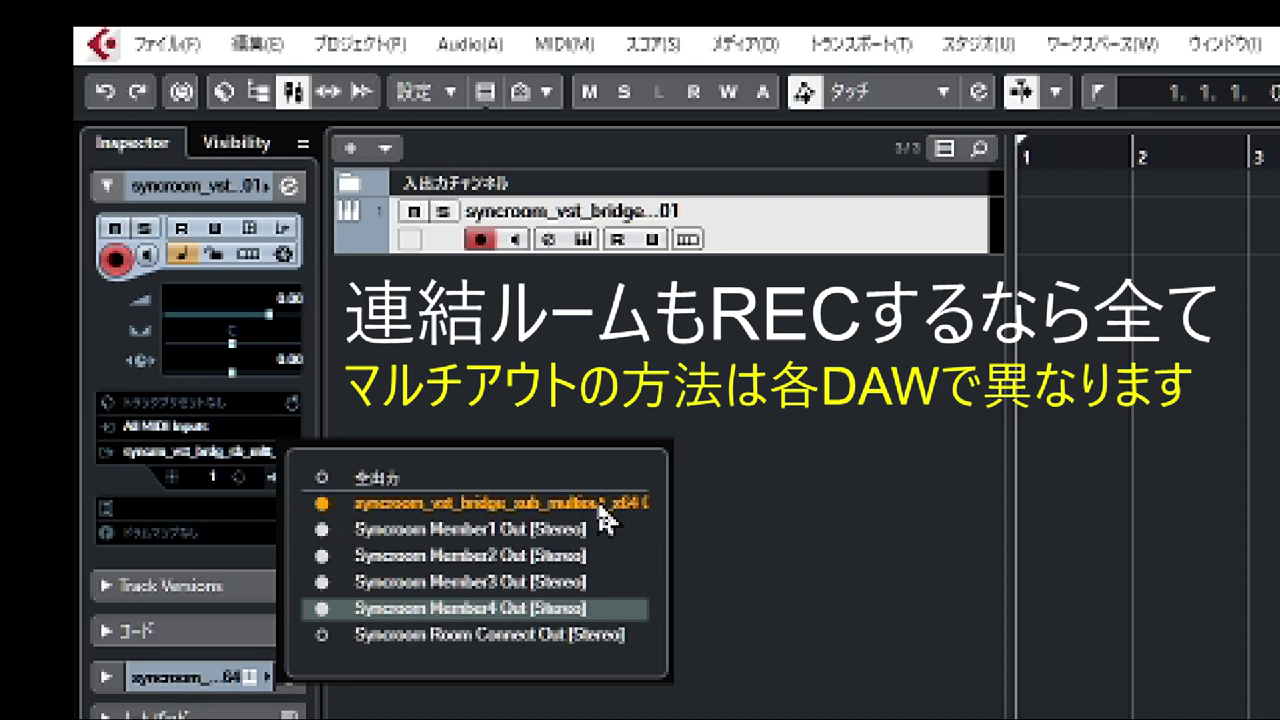
{"action": "left_click", "coordinate": [323, 637]}
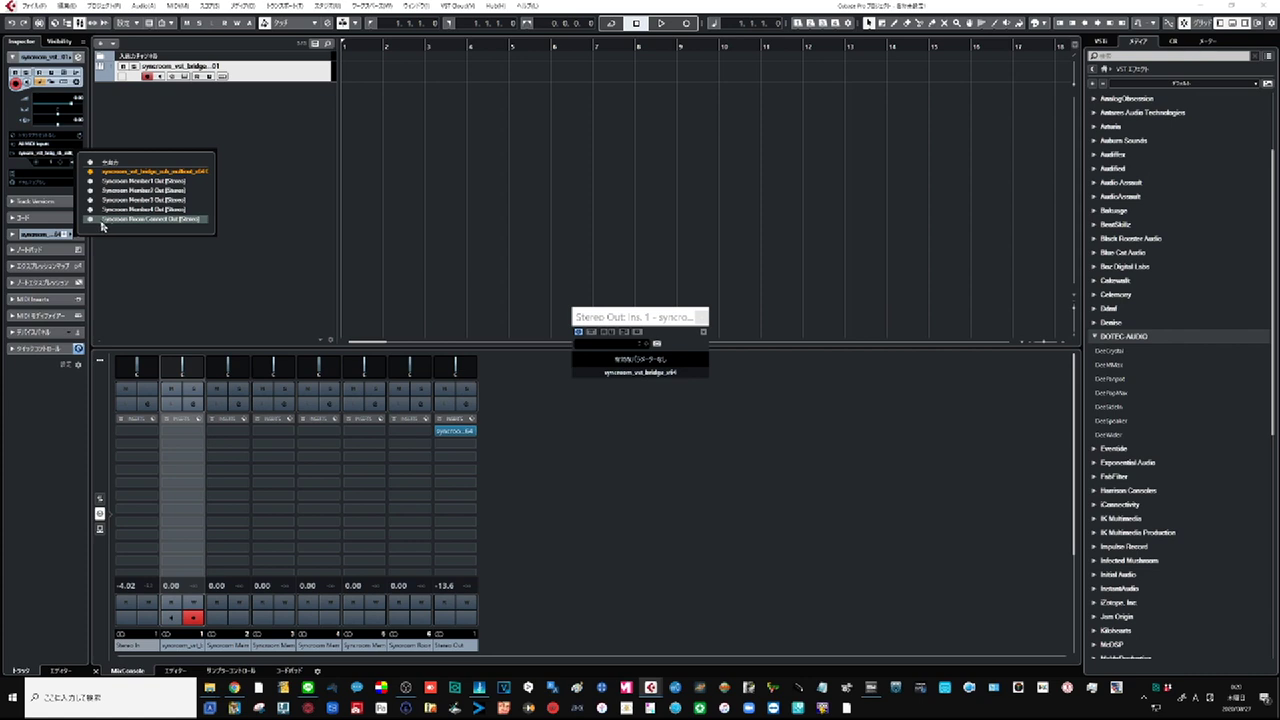
{"action": "left_click", "coordinate": [240, 510]}
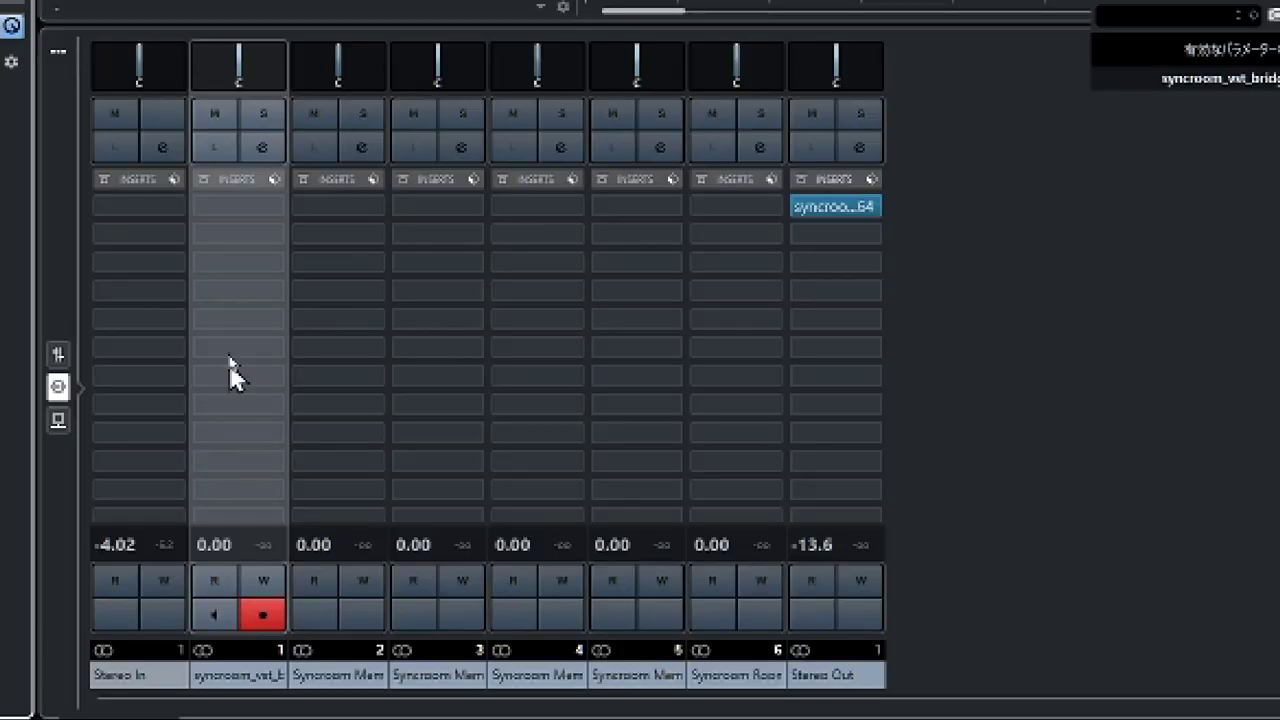
{"action": "key", "text": "m"}
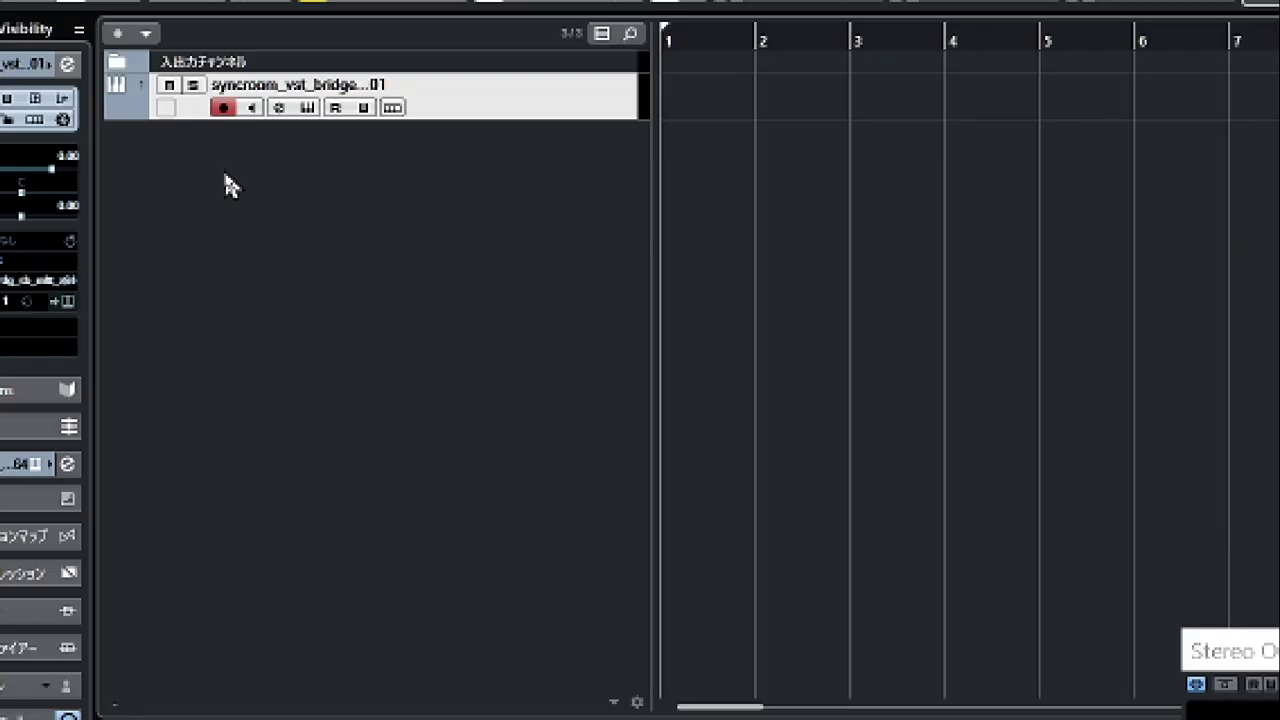
- Add six stereo audio tracks named メンバー with Stereo Out as their audio output
{"action": "right_click", "coordinate": [225, 176]}
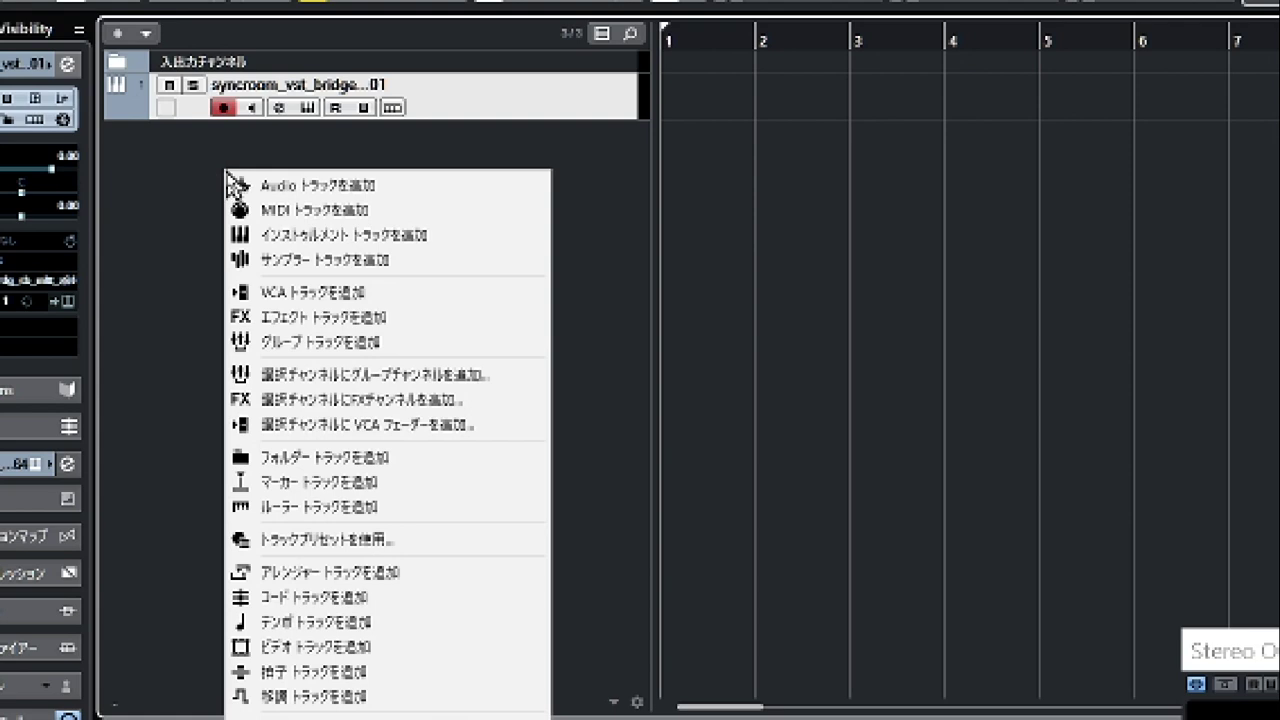
{"action": "left_click", "coordinate": [360, 190]}
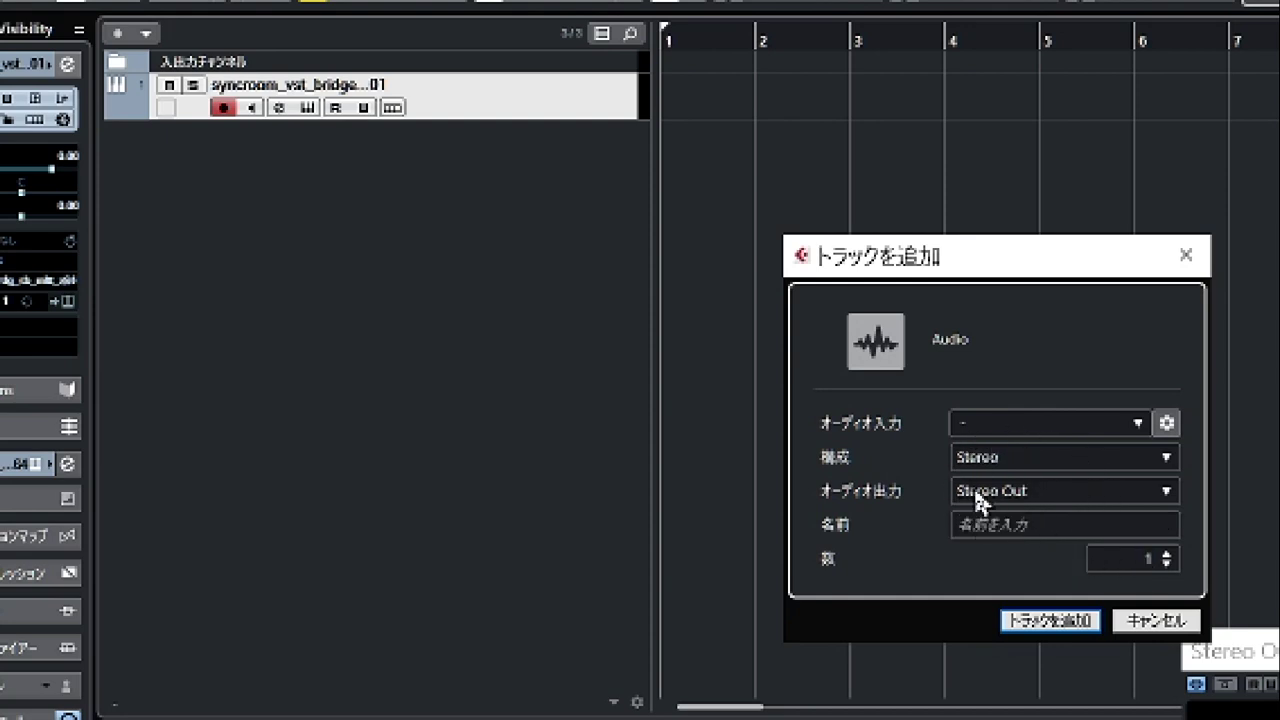
{"action": "left_click", "coordinate": [1074, 523]}
{"action": "left_click", "coordinate": [1075, 523]}
{"action": "type", "text": "menba-"}
{"action": "key", "text": "space"}
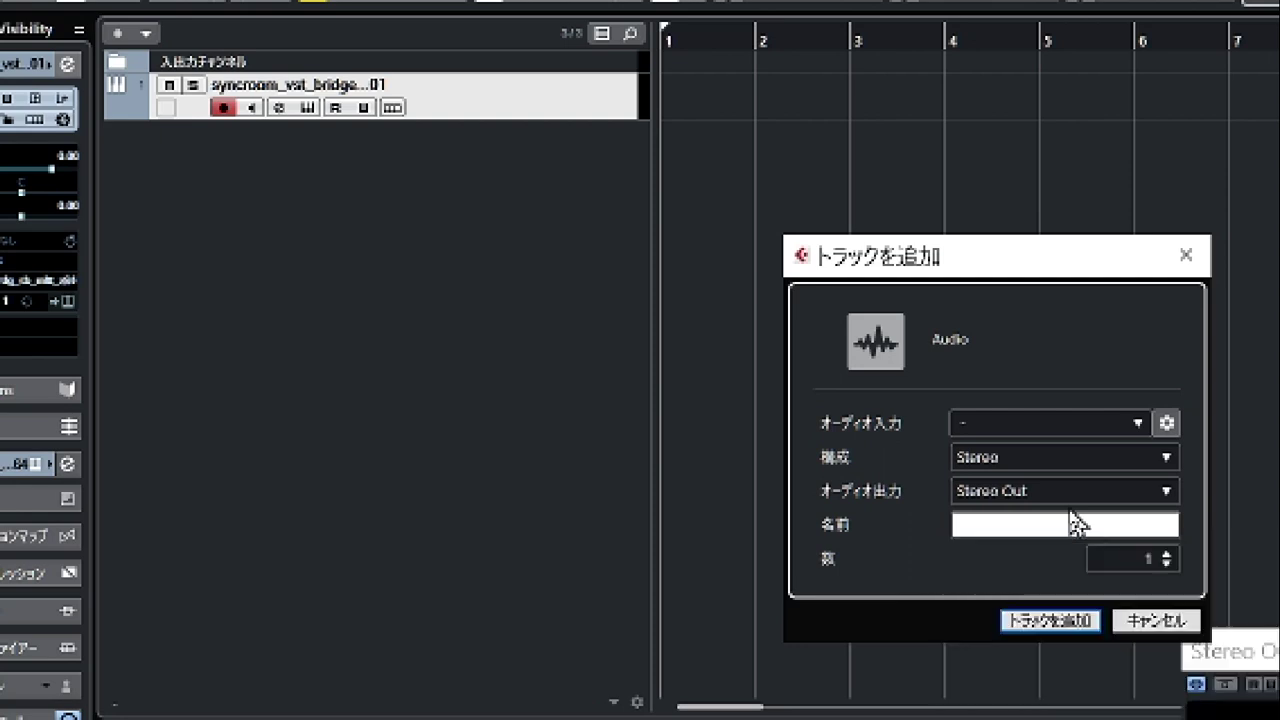
{"action": "key", "text": "Return"}
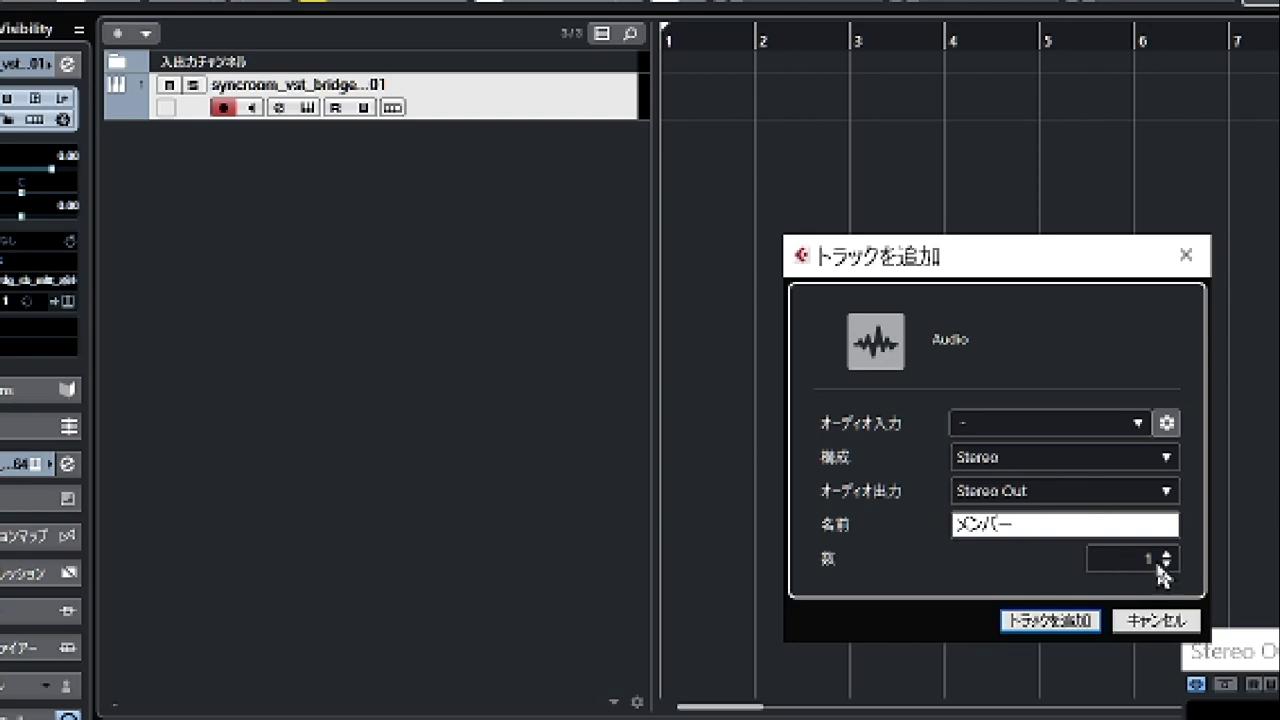
{"action": "key", "text": "BackSpace"}
{"action": "key", "text": "BackSpace"}
{"action": "key", "text": "BackSpace"}
{"action": "key", "text": "BackSpace"}
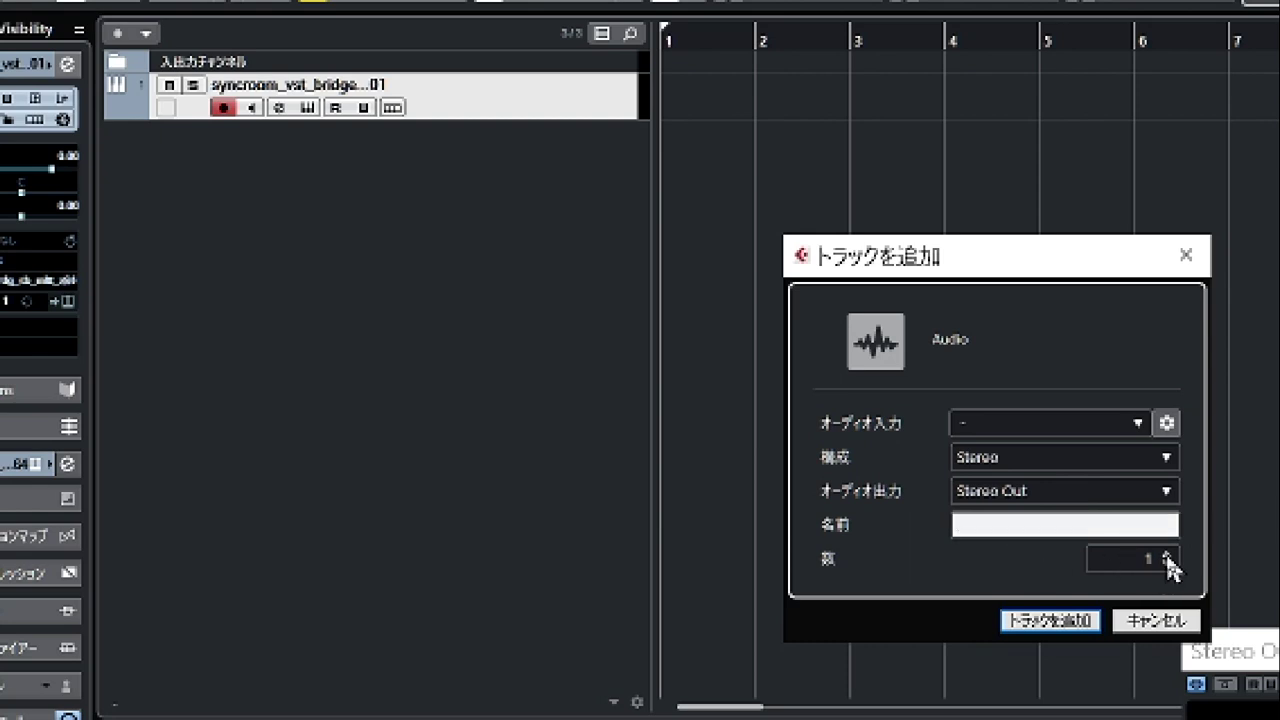
{"action": "left_click", "coordinate": [1166, 555]}
{"action": "left_click", "coordinate": [1166, 555]}
{"action": "left_click", "coordinate": [1166, 555]}
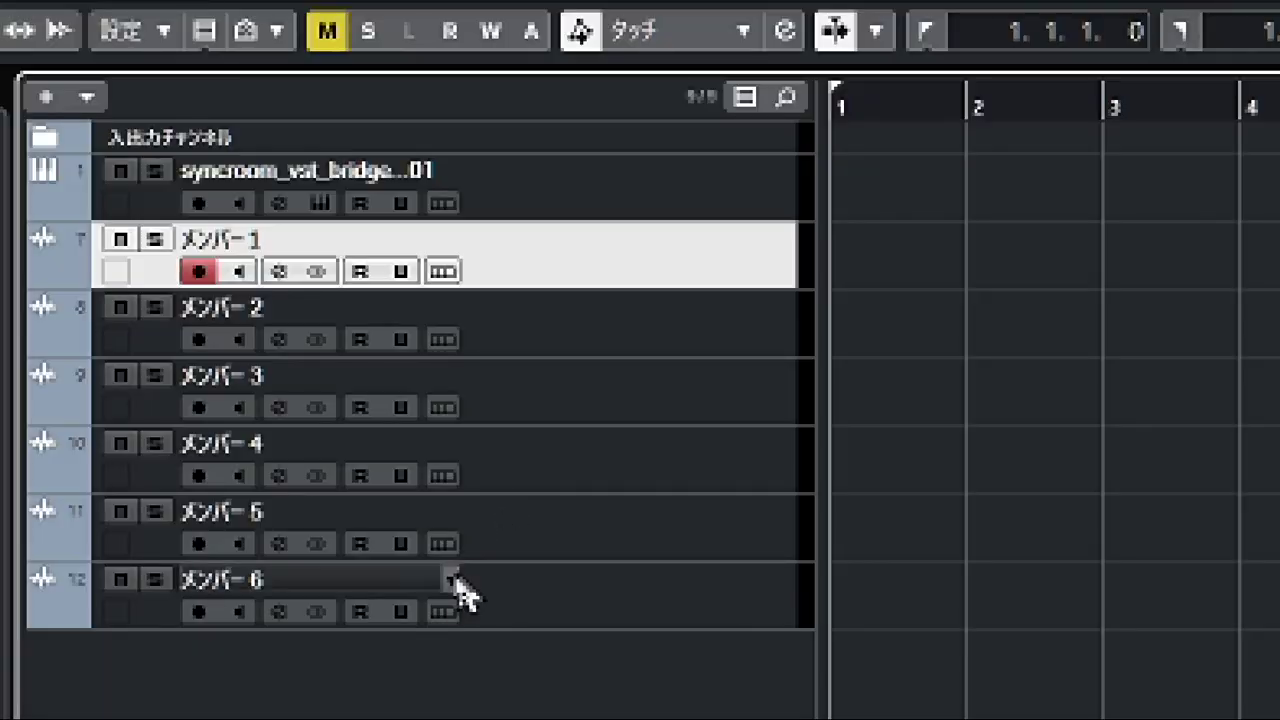
- Rename the メンバー 6 audio track as 自分
{"action": "left_click", "coordinate": [265, 588]}
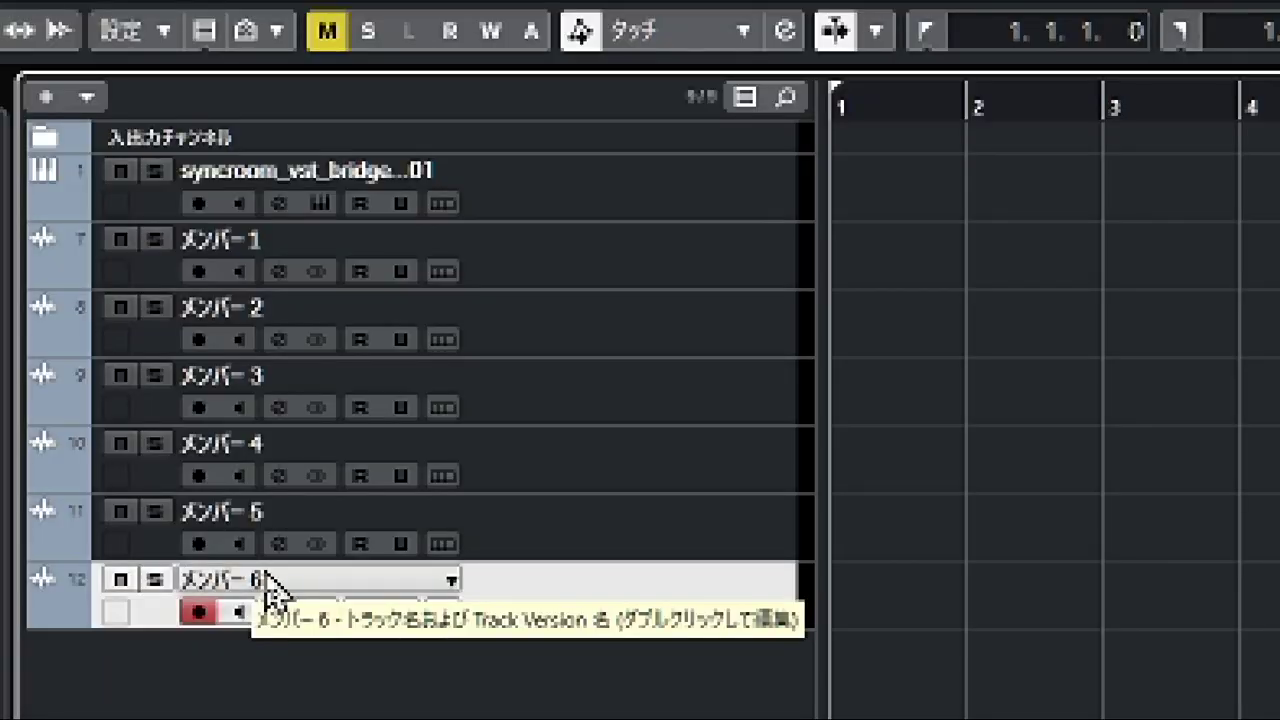
{"action": "double_click", "coordinate": [264, 580]}
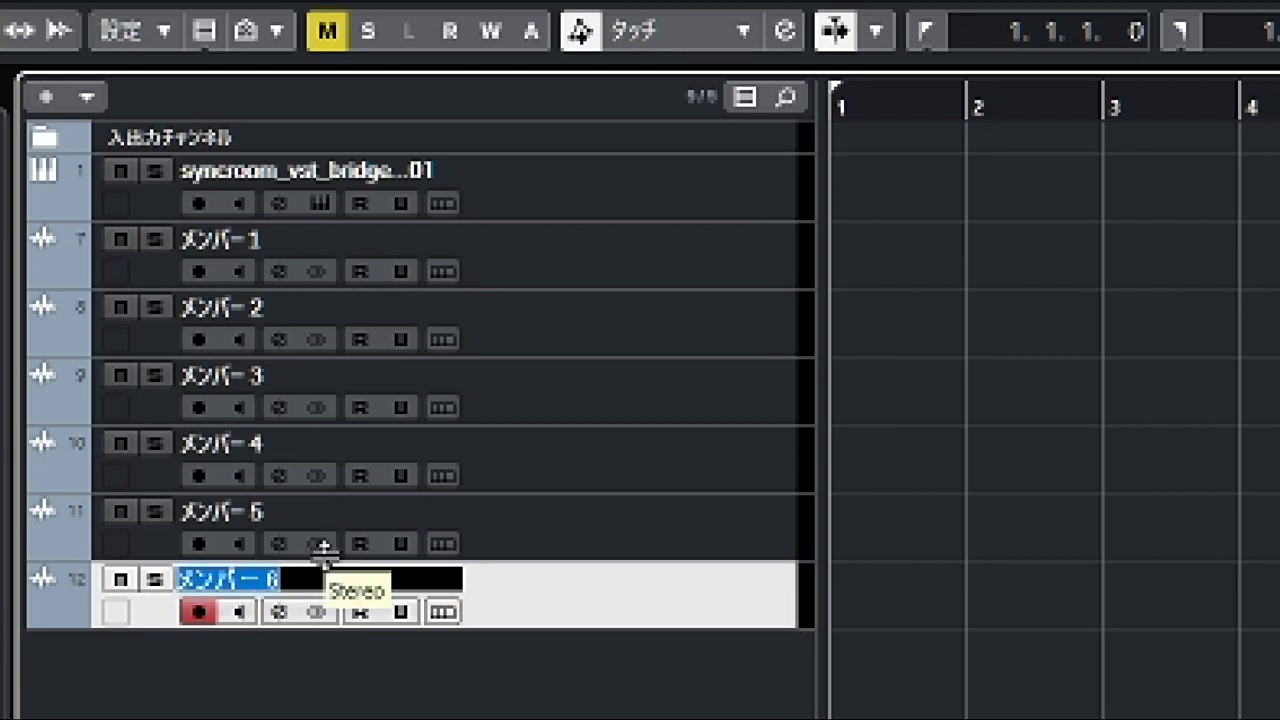
{"action": "type", "text": "jibun"}
{"action": "key", "text": "space"}
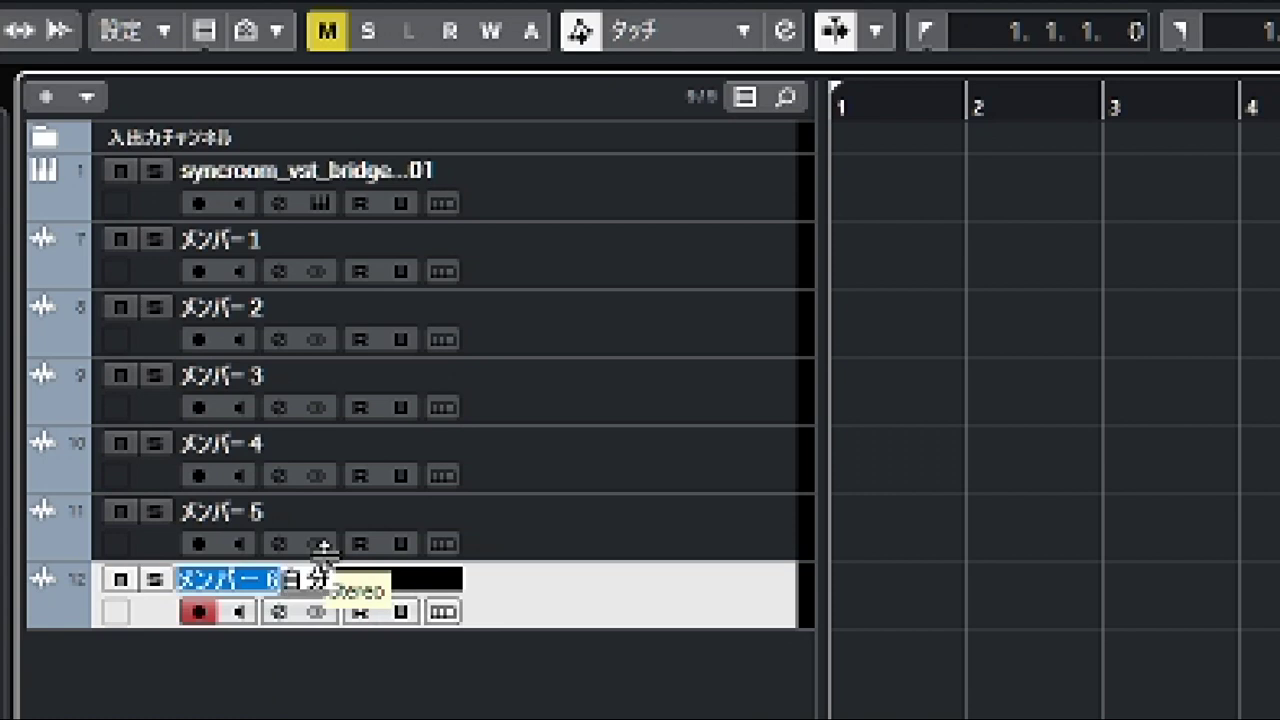
{"action": "key", "text": "Return"}
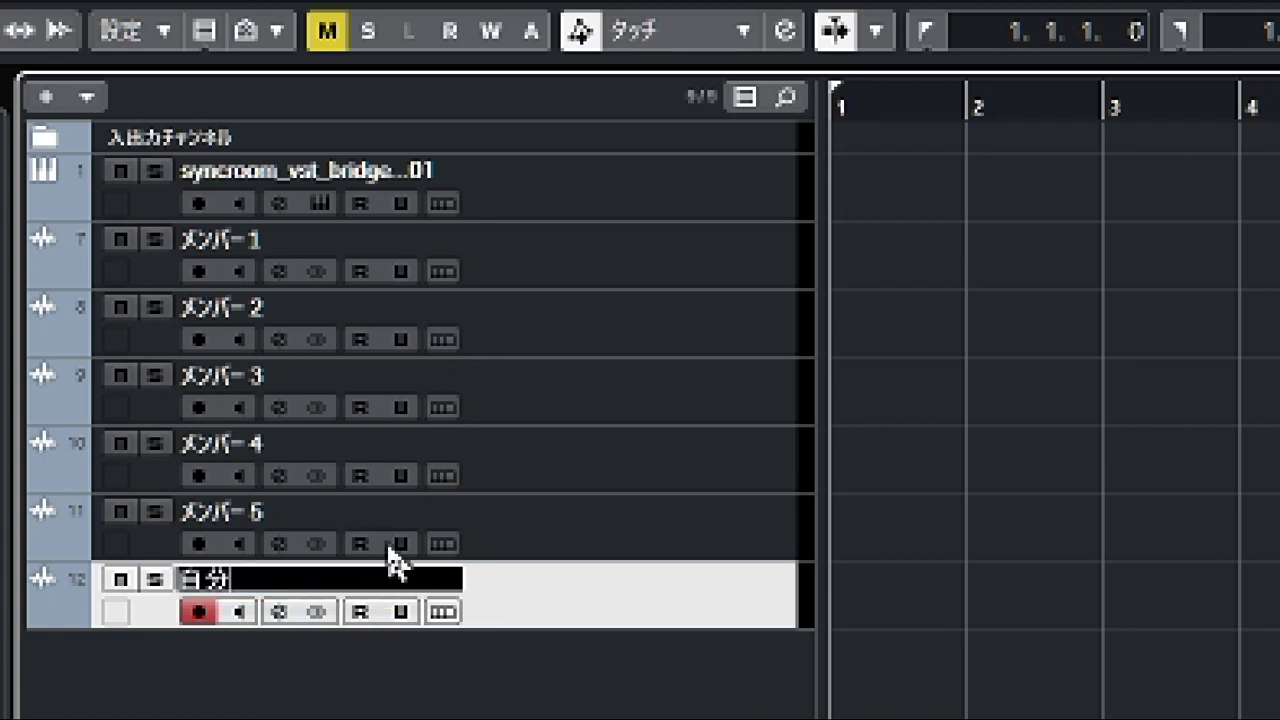
- Rename the メンバー 5 audio track as 連結
{"action": "left_click", "coordinate": [274, 526]}
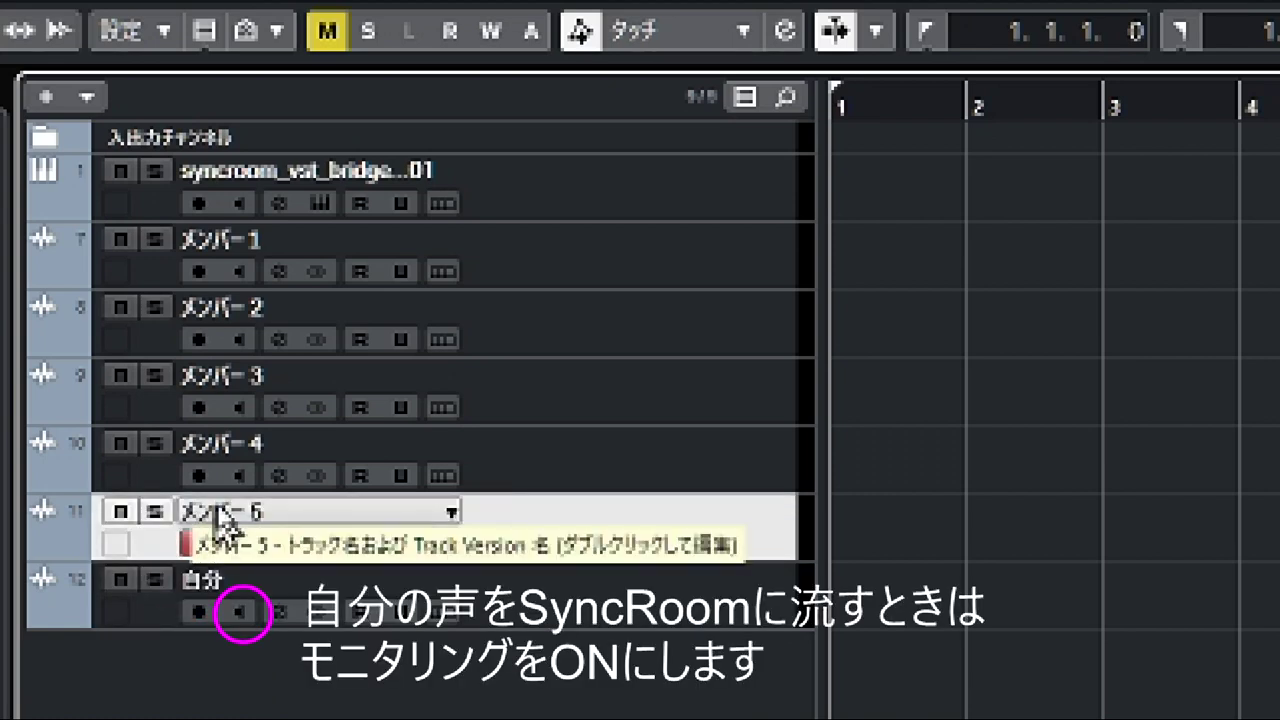
{"action": "double_click", "coordinate": [228, 512]}
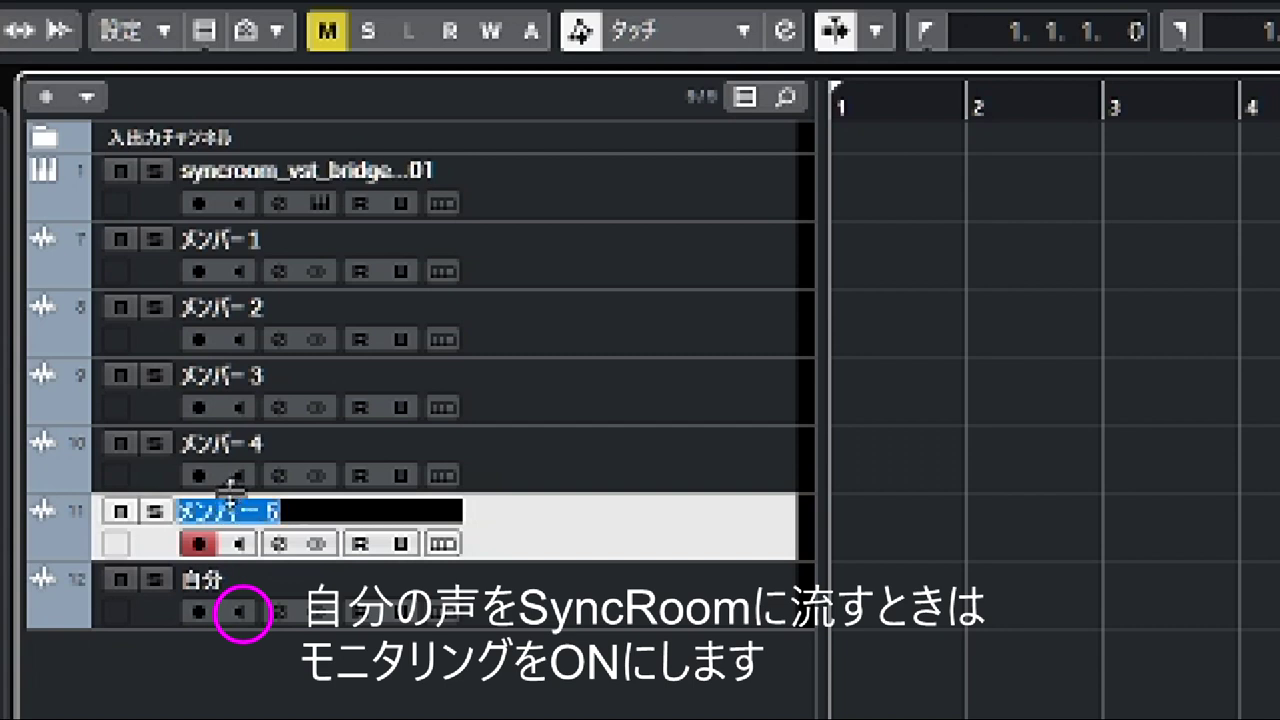
{"action": "type", "text": "れ"}
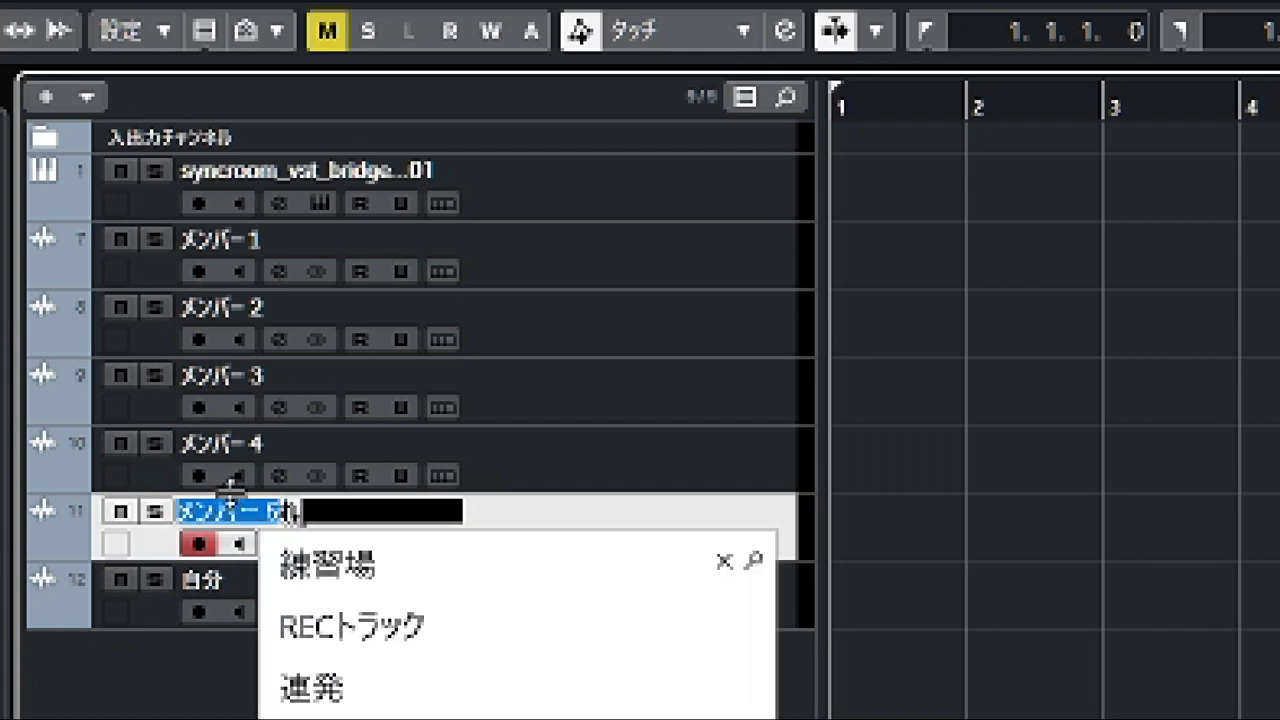
{"action": "type", "text": "んけい"}
{"action": "key", "text": "space"}
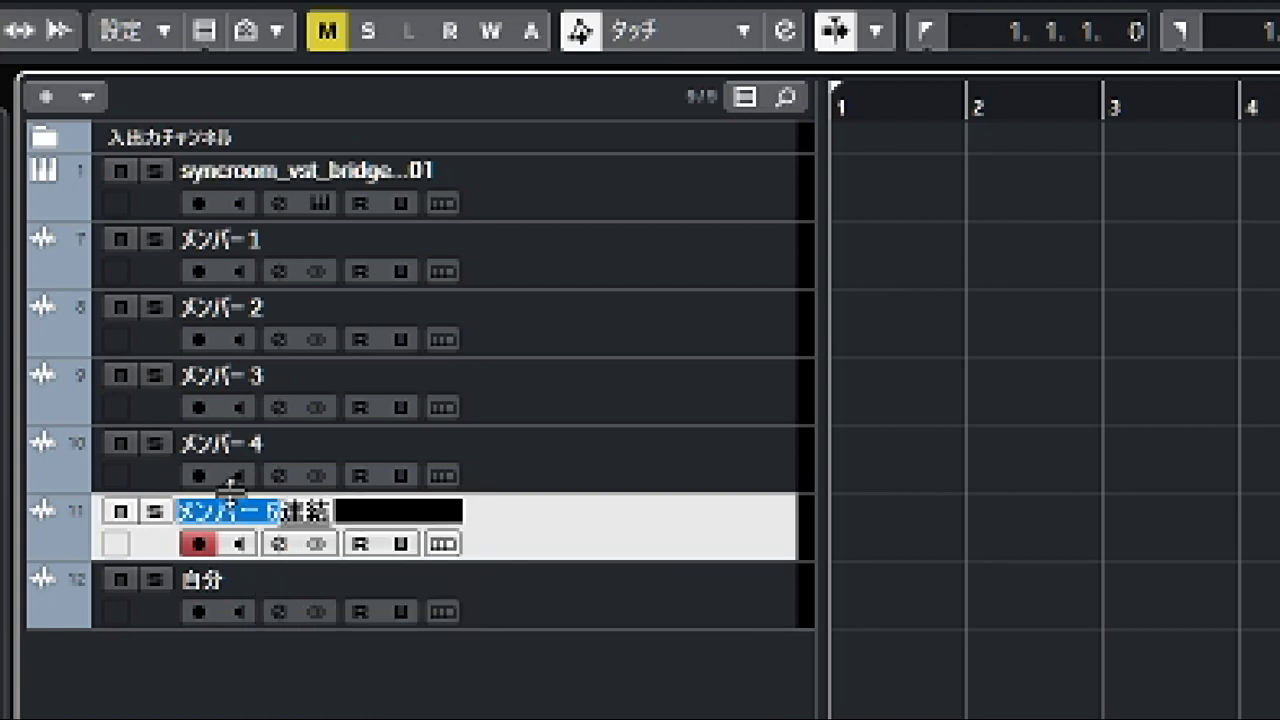
{"action": "key", "text": "Return"}
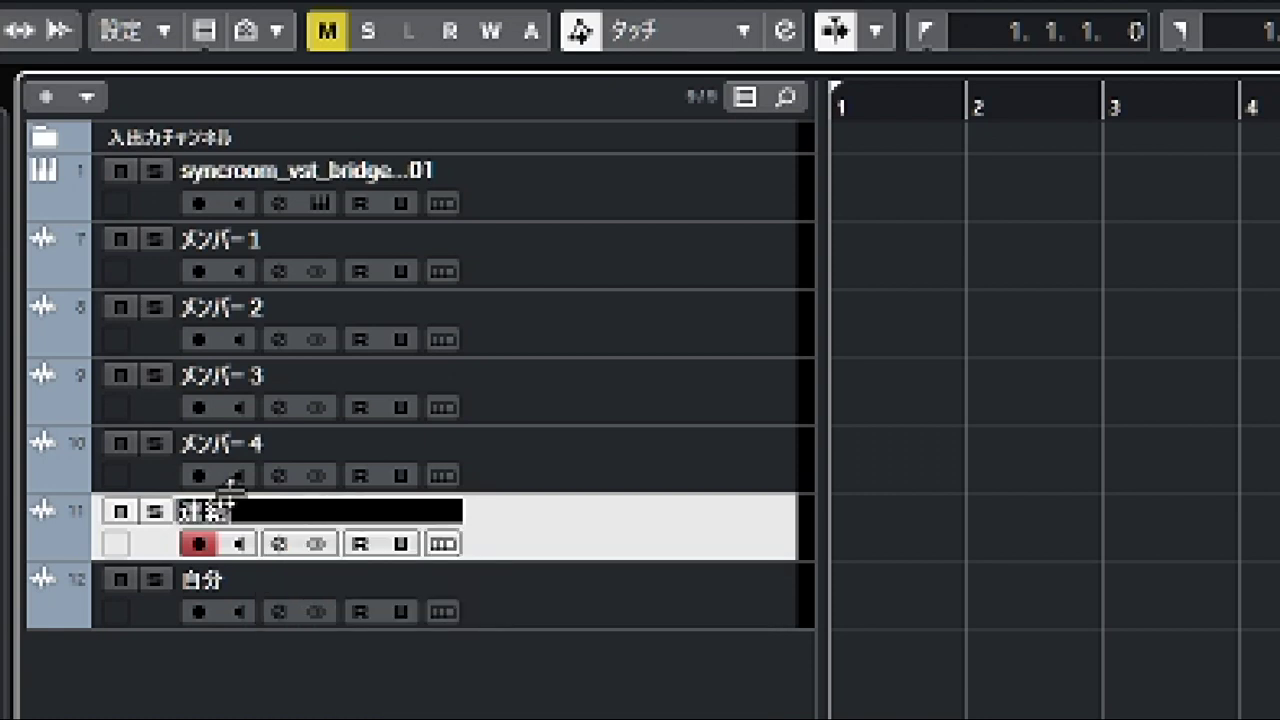
{"action": "key", "text": "Return"}
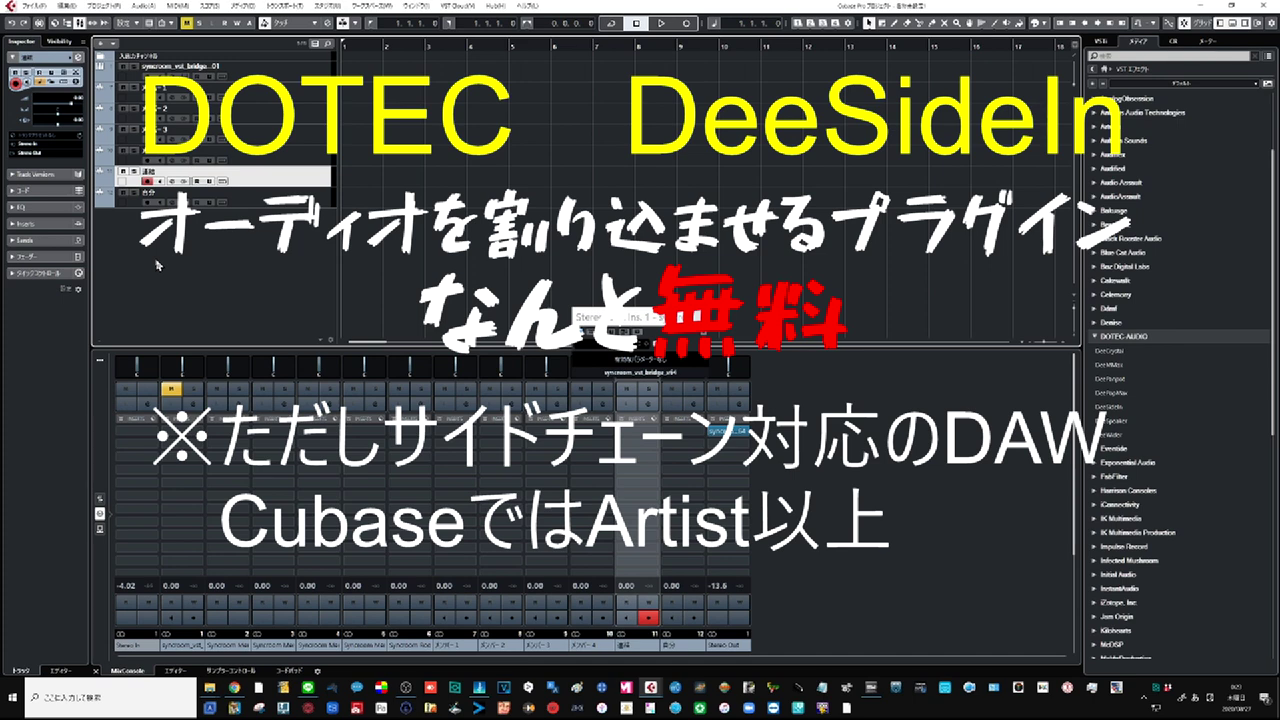
- Insert the DOTEC-AUDIO DeeSideIn plug-in in the first insert slot of the メンバー 1 track
{"action": "left_click", "coordinate": [235, 97]}
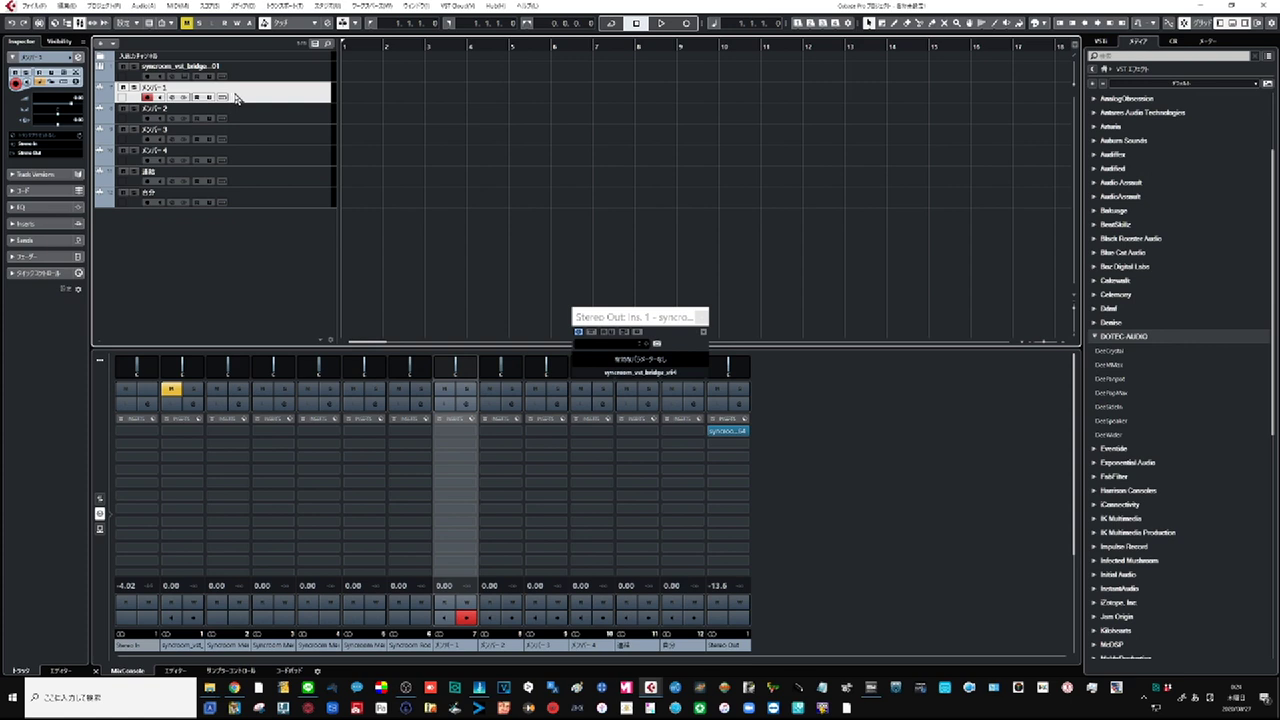
{"action": "left_click", "coordinate": [42, 224]}
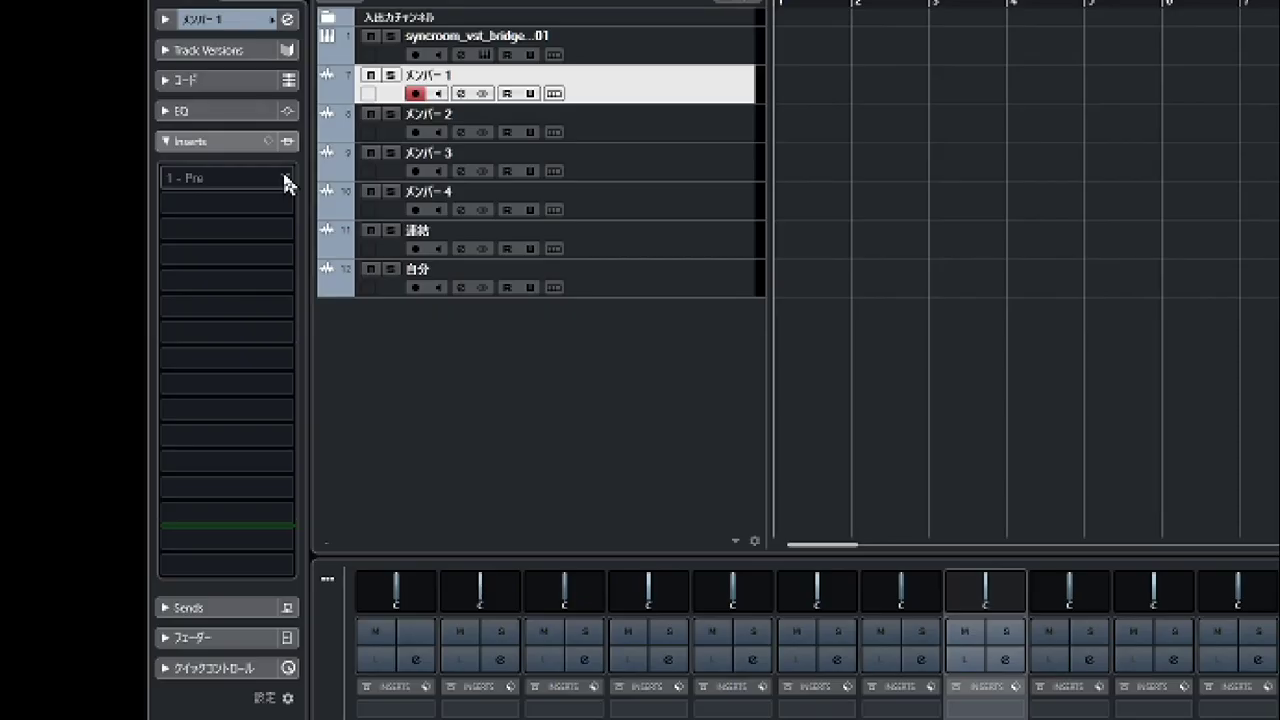
{"action": "left_click", "coordinate": [77, 143]}
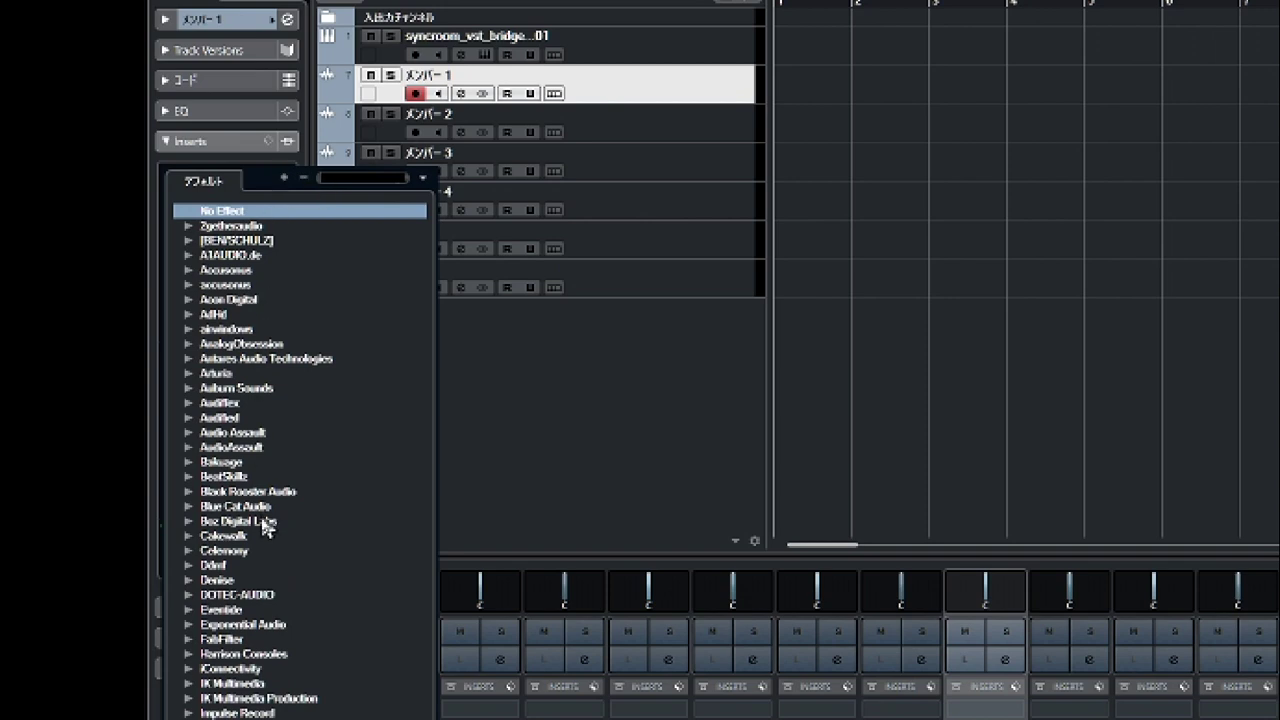
{"action": "left_click", "coordinate": [184, 597]}
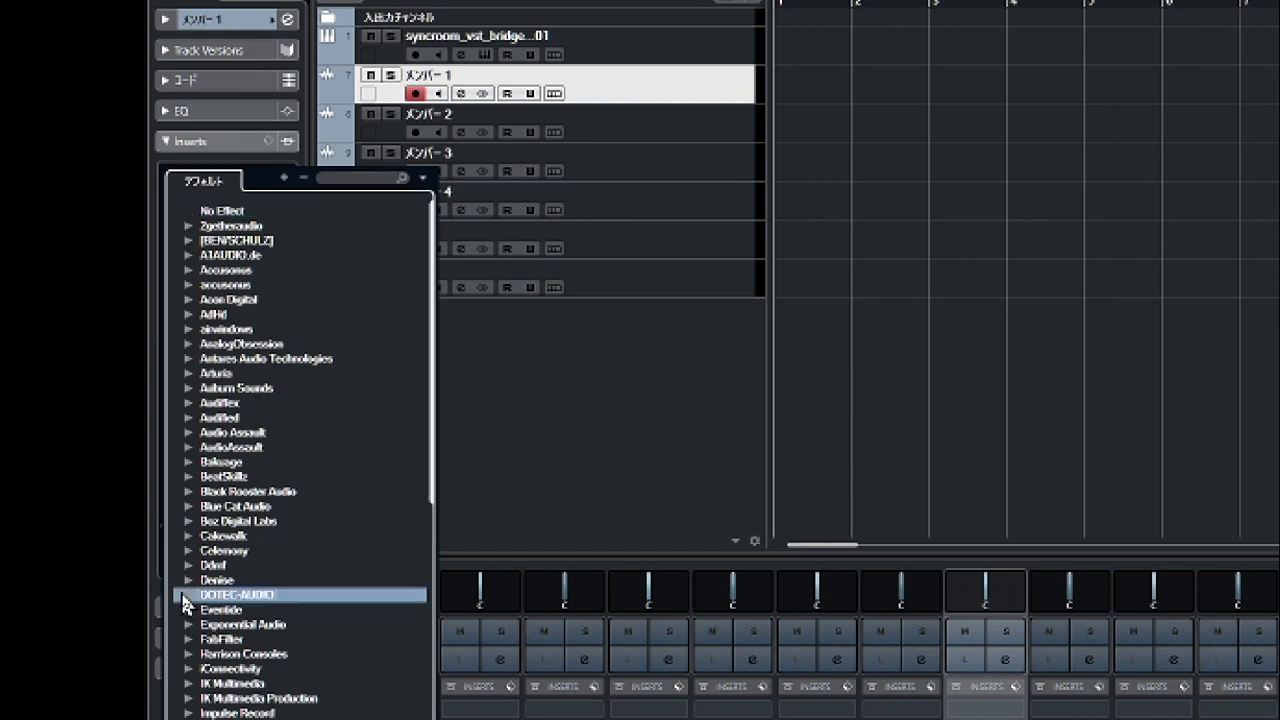
{"action": "left_click", "coordinate": [189, 597]}
{"action": "left_click", "coordinate": [204, 609]}
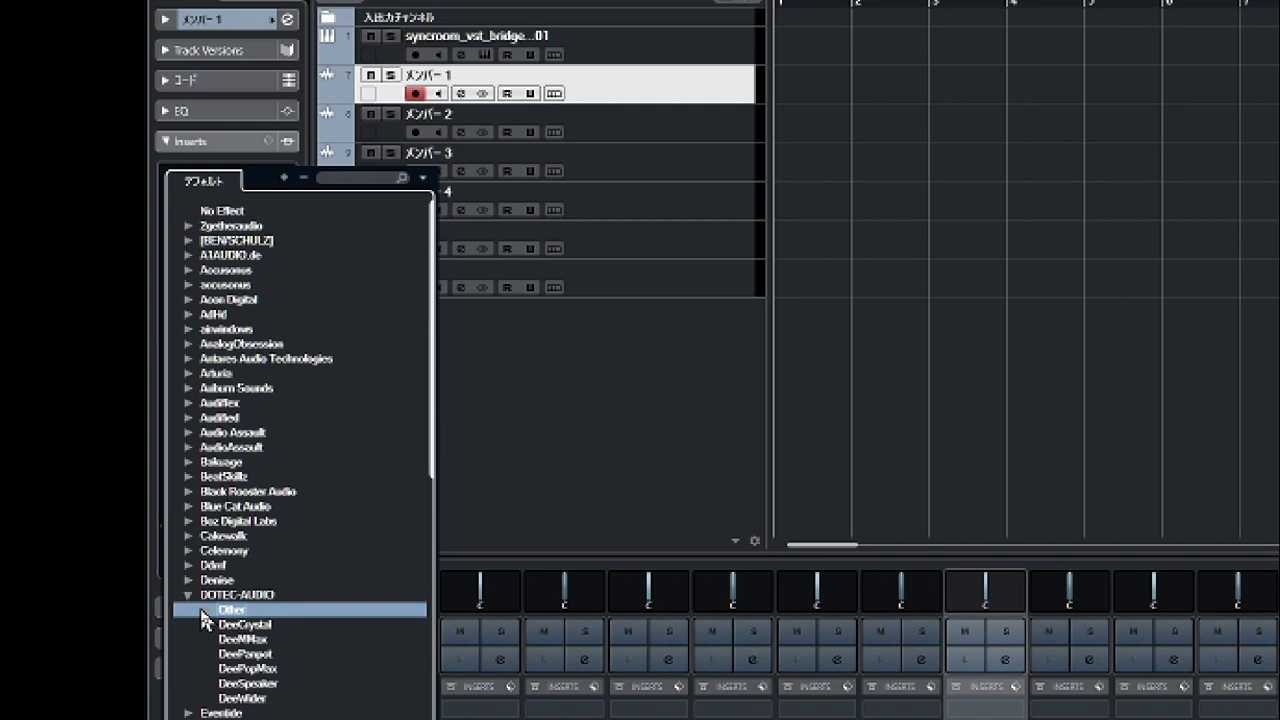
{"action": "left_click", "coordinate": [205, 609]}
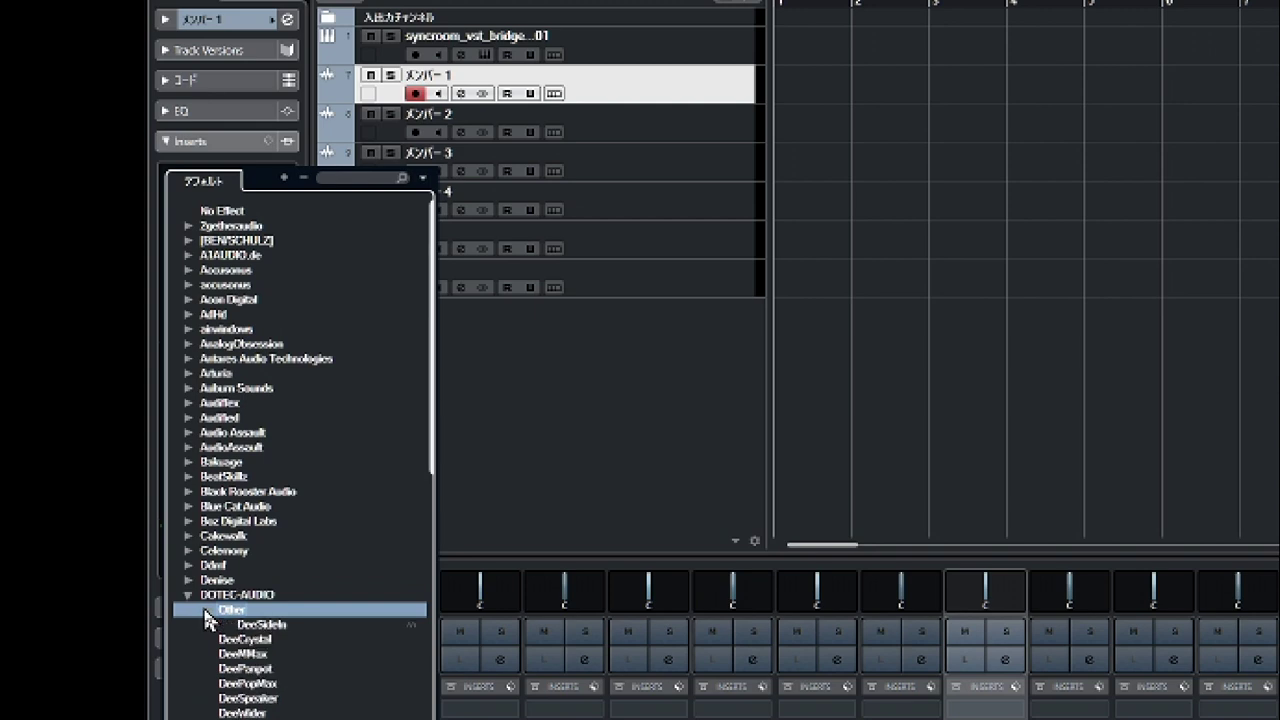
{"action": "left_click", "coordinate": [262, 626]}
{"action": "left_click", "coordinate": [262, 626]}
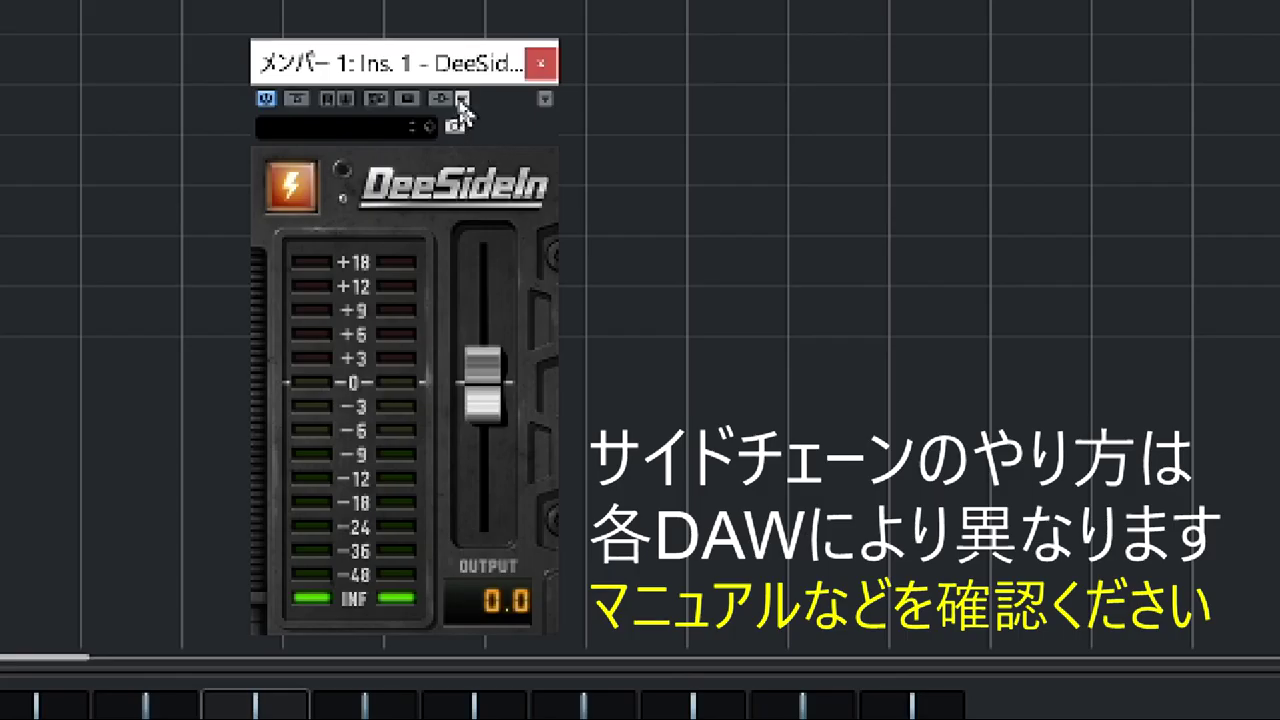
- Add Syncroom Member1 Out as a side-chain input of DeeSideIn on メンバー 1
{"action": "left_click", "coordinate": [461, 100]}
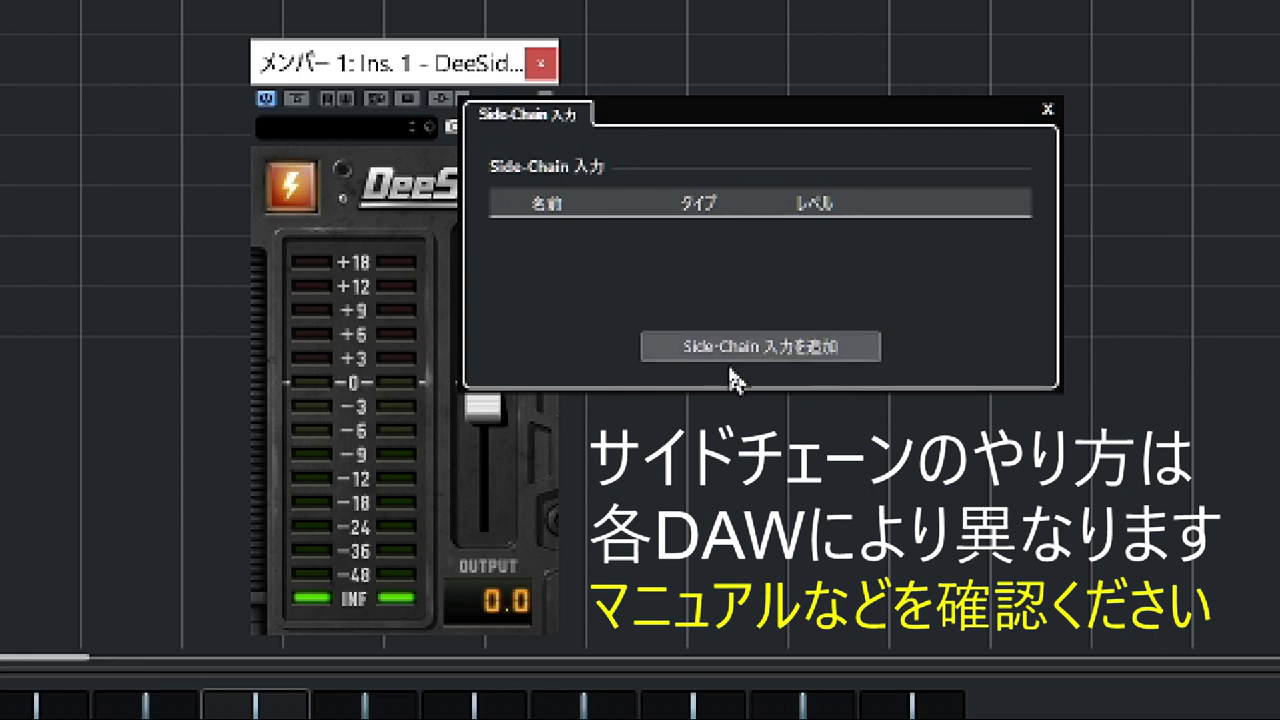
{"action": "left_click", "coordinate": [777, 364]}
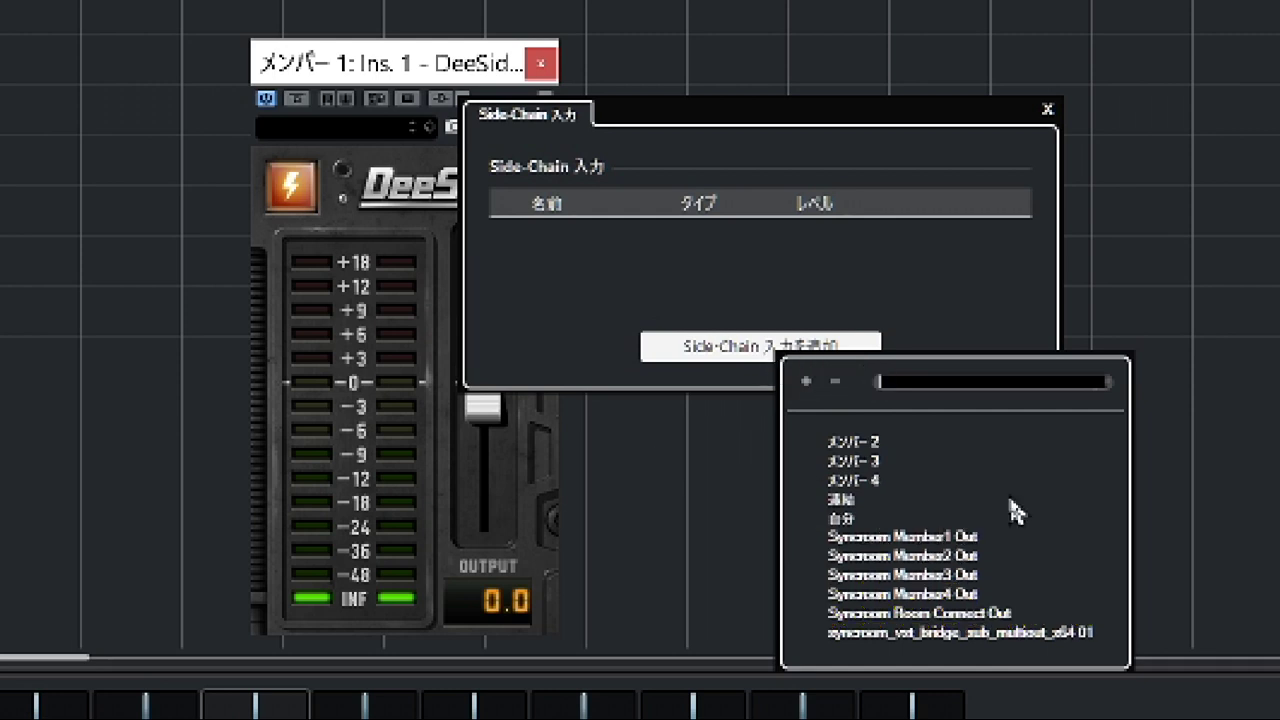
{"action": "left_click", "coordinate": [948, 539]}
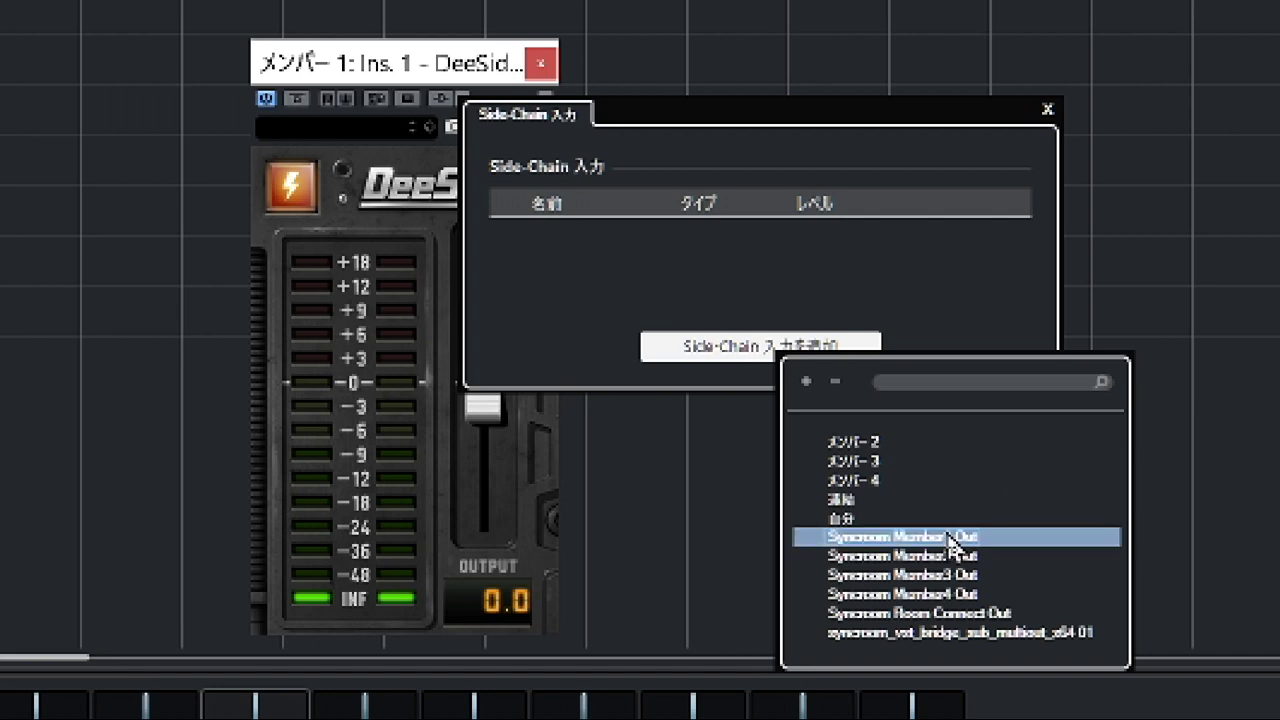
{"action": "left_click", "coordinate": [948, 539]}
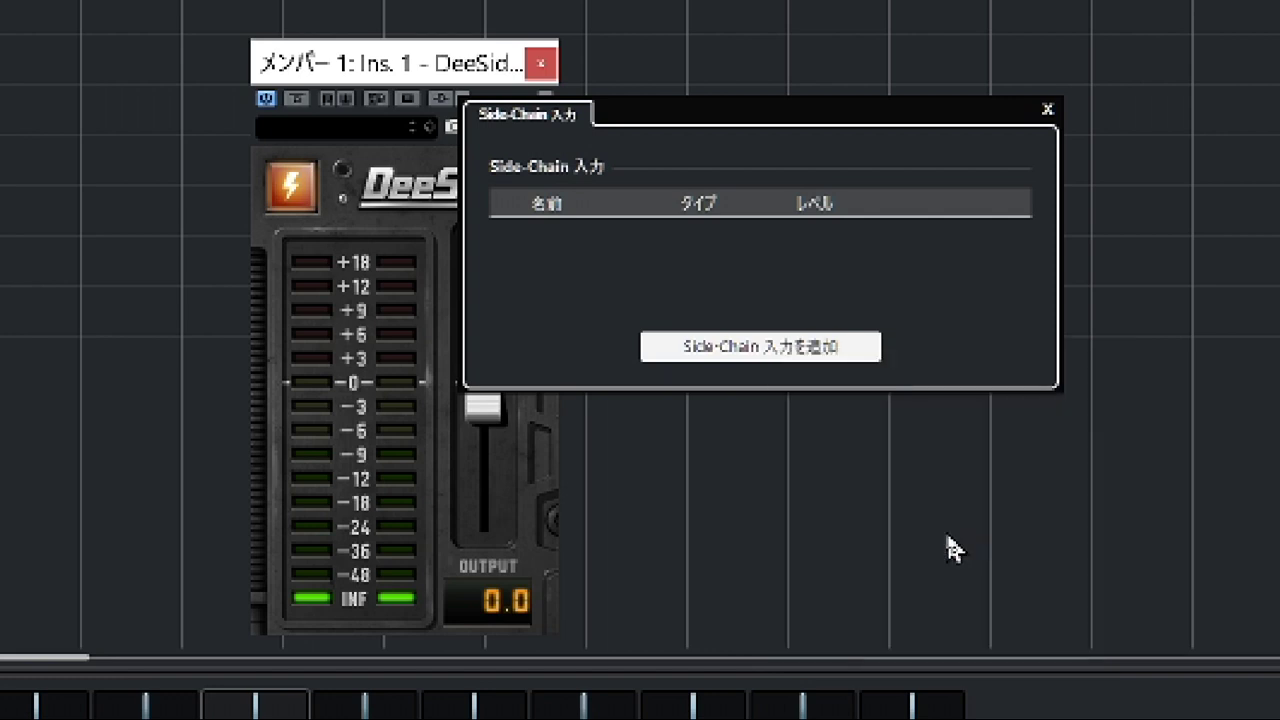
{"action": "left_click", "coordinate": [1046, 112]}
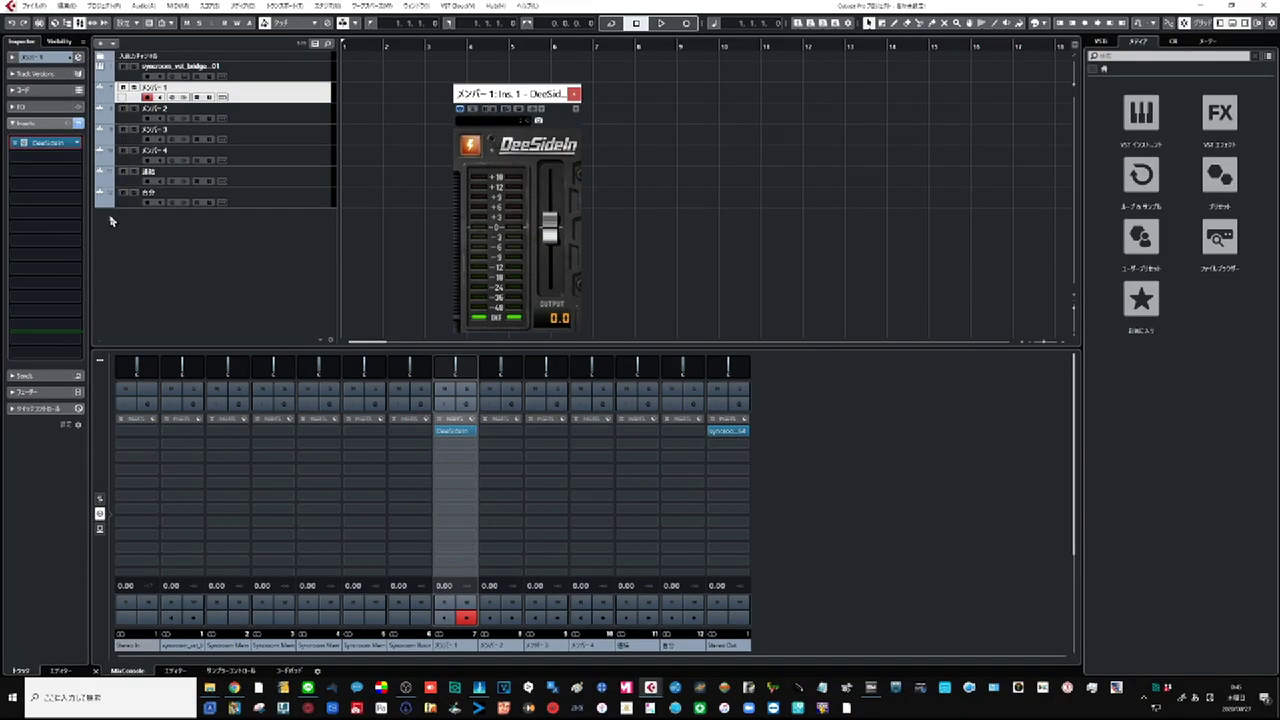
- Insert DeeSideIn in the first insert slot of メンバー 2 and place its window beside the メンバー 1 plug-in window
{"action": "left_click", "coordinate": [261, 117]}
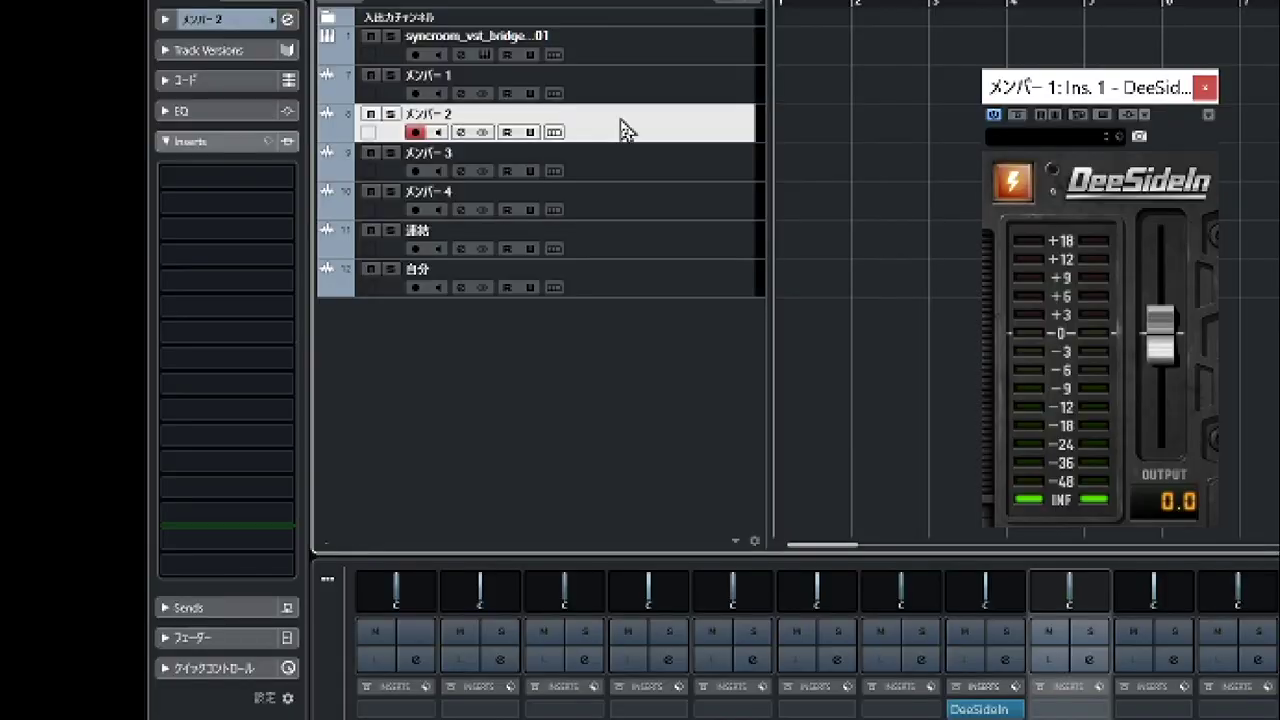
{"action": "left_click", "coordinate": [283, 182]}
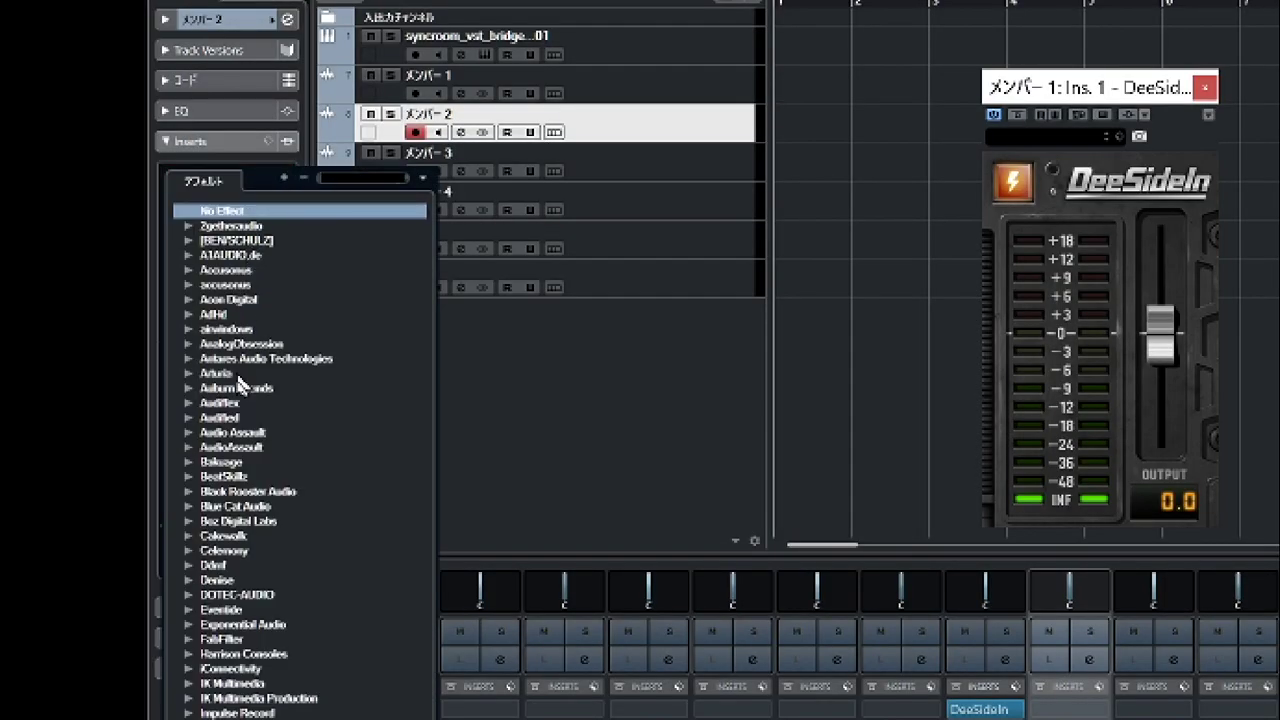
{"action": "left_click", "coordinate": [189, 595]}
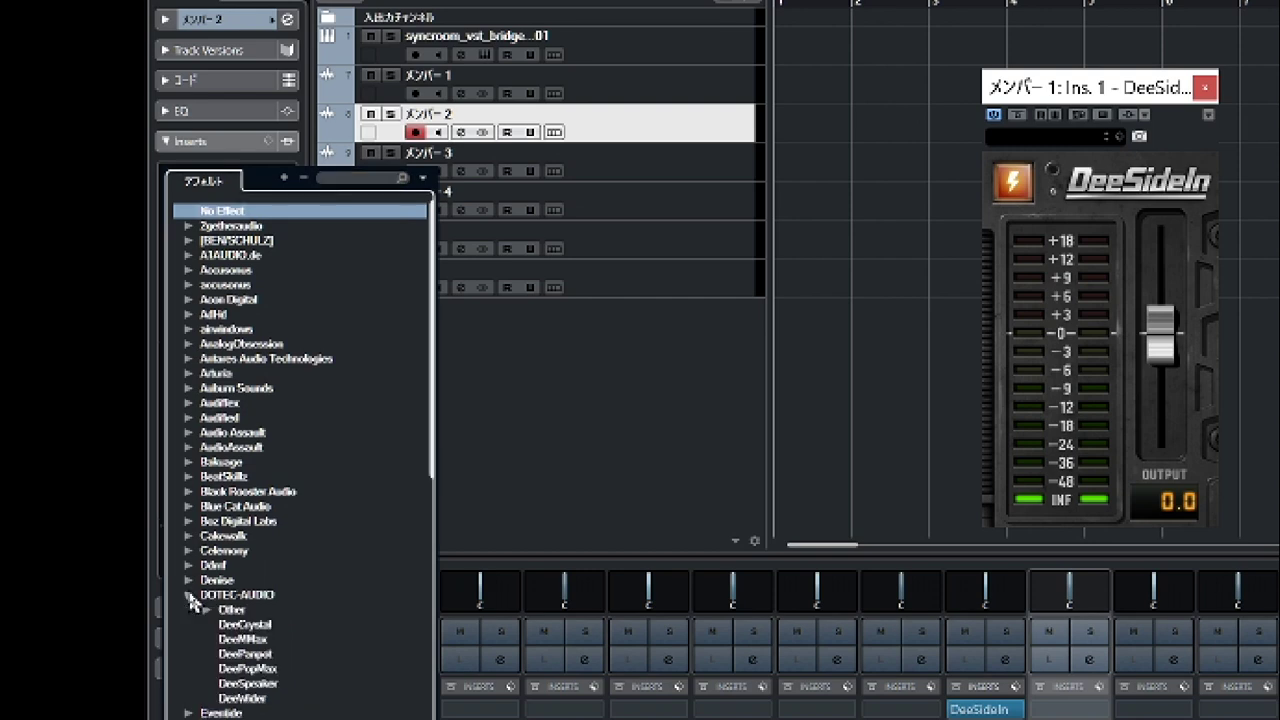
{"action": "left_click", "coordinate": [224, 610]}
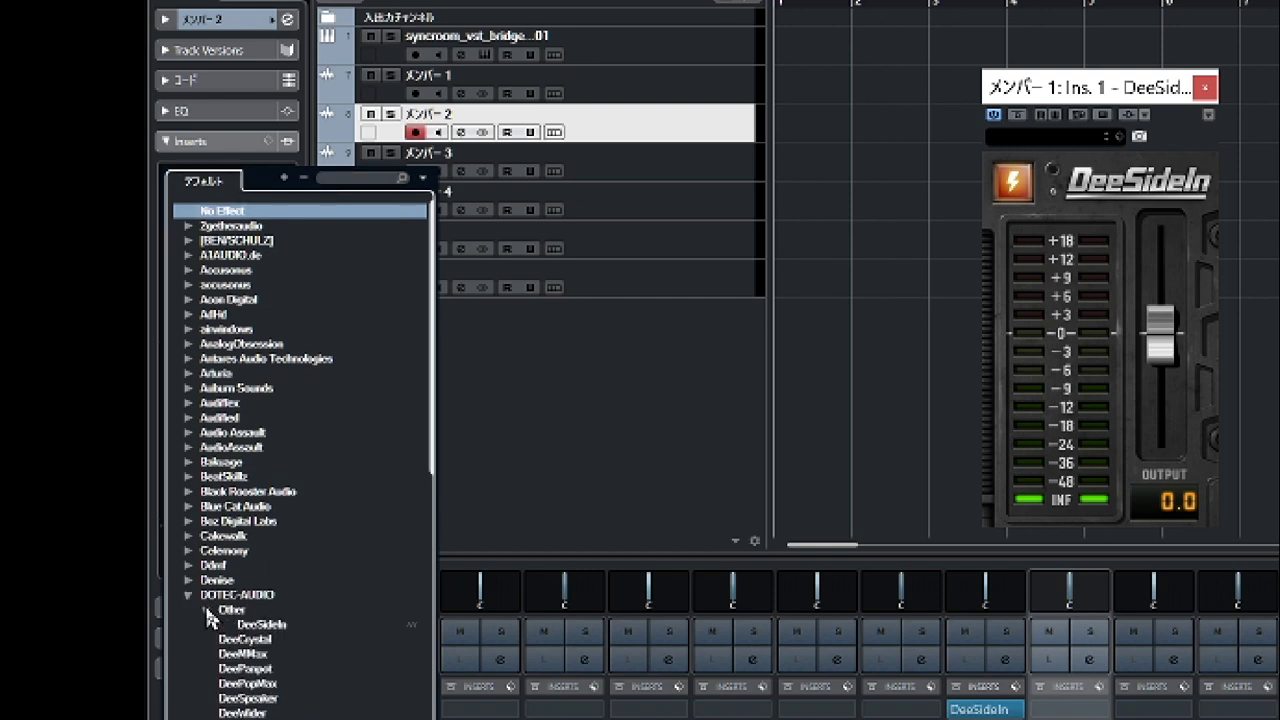
{"action": "left_click", "coordinate": [268, 630]}
{"action": "left_click", "coordinate": [268, 630]}
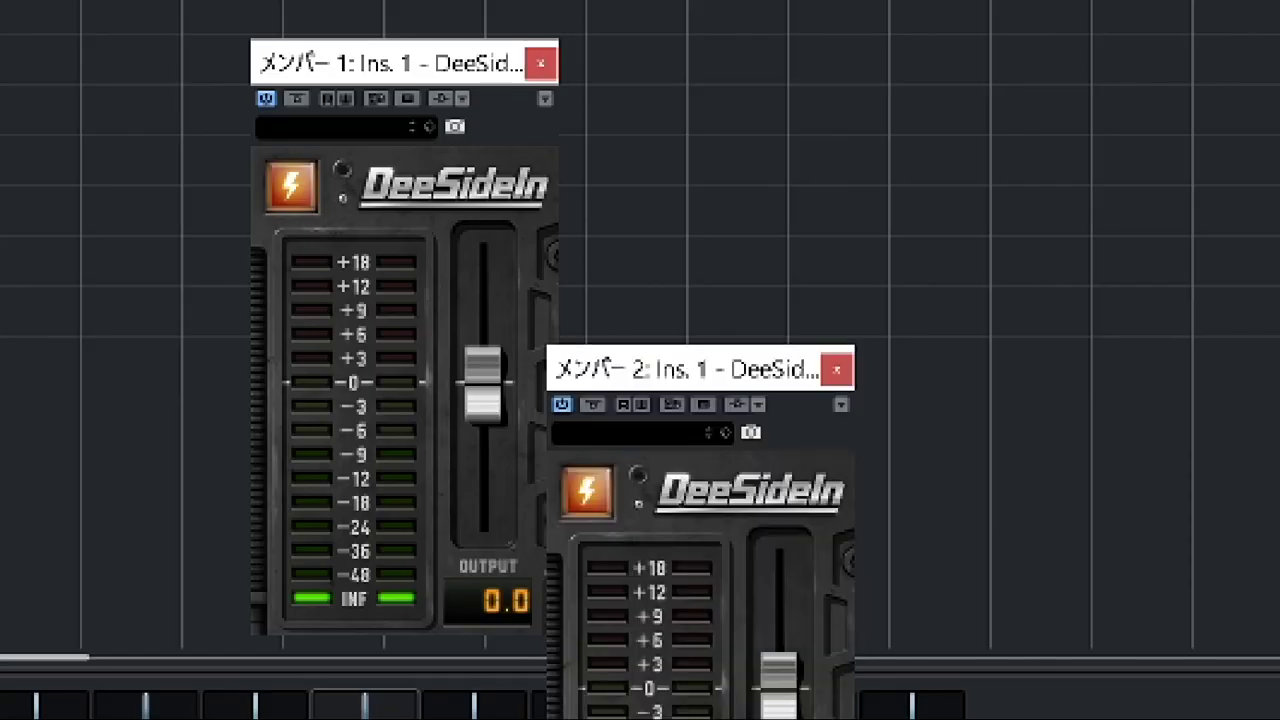
{"action": "left_click_drag", "start_coordinate": [703, 368], "coordinate": [736, 74]}
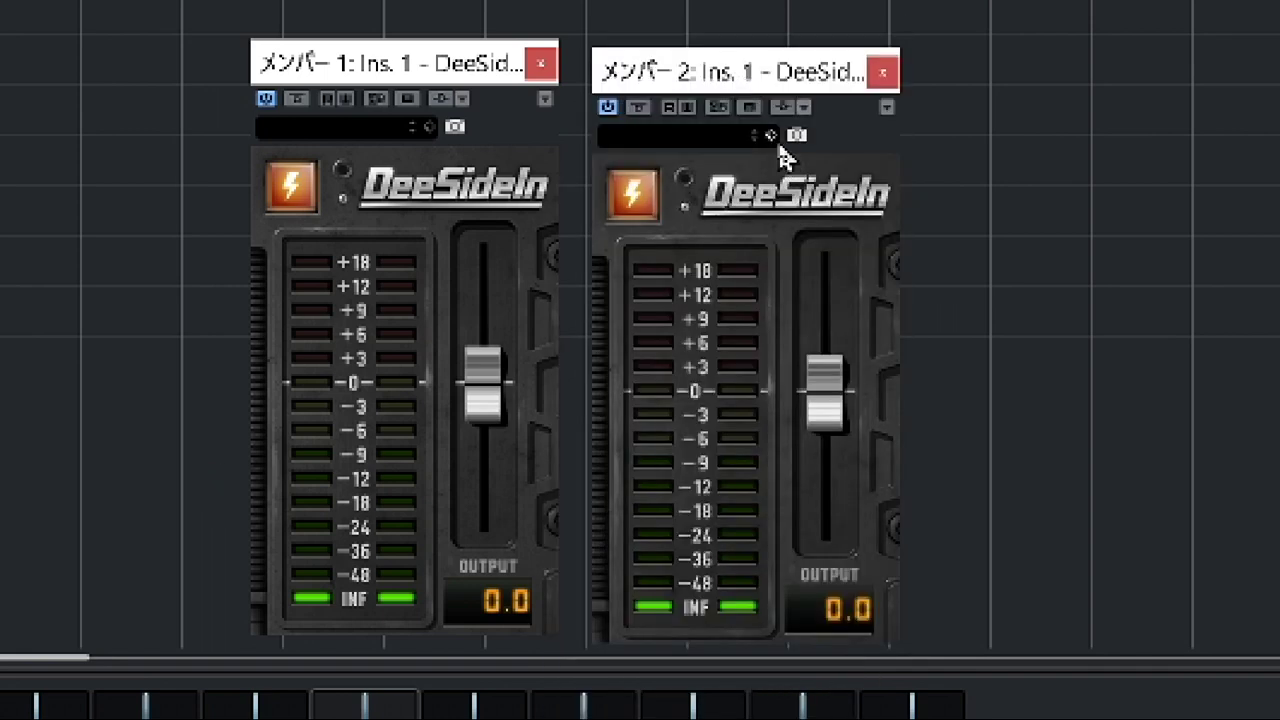
- Add Syncroom Member2 Out as a side-chain input of DeeSideIn on メンバー 2
{"action": "left_click", "coordinate": [783, 106]}
{"action": "left_click", "coordinate": [803, 107]}
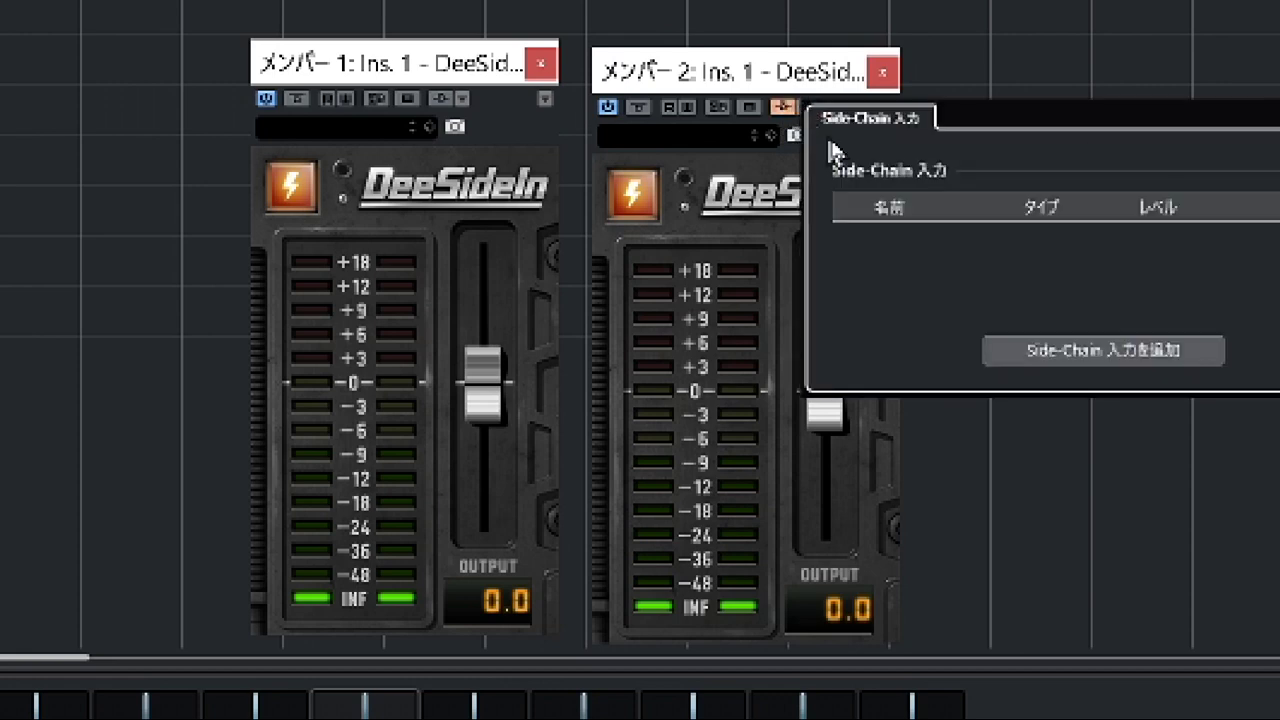
{"action": "left_click", "coordinate": [786, 106]}
{"action": "left_click", "coordinate": [805, 111]}
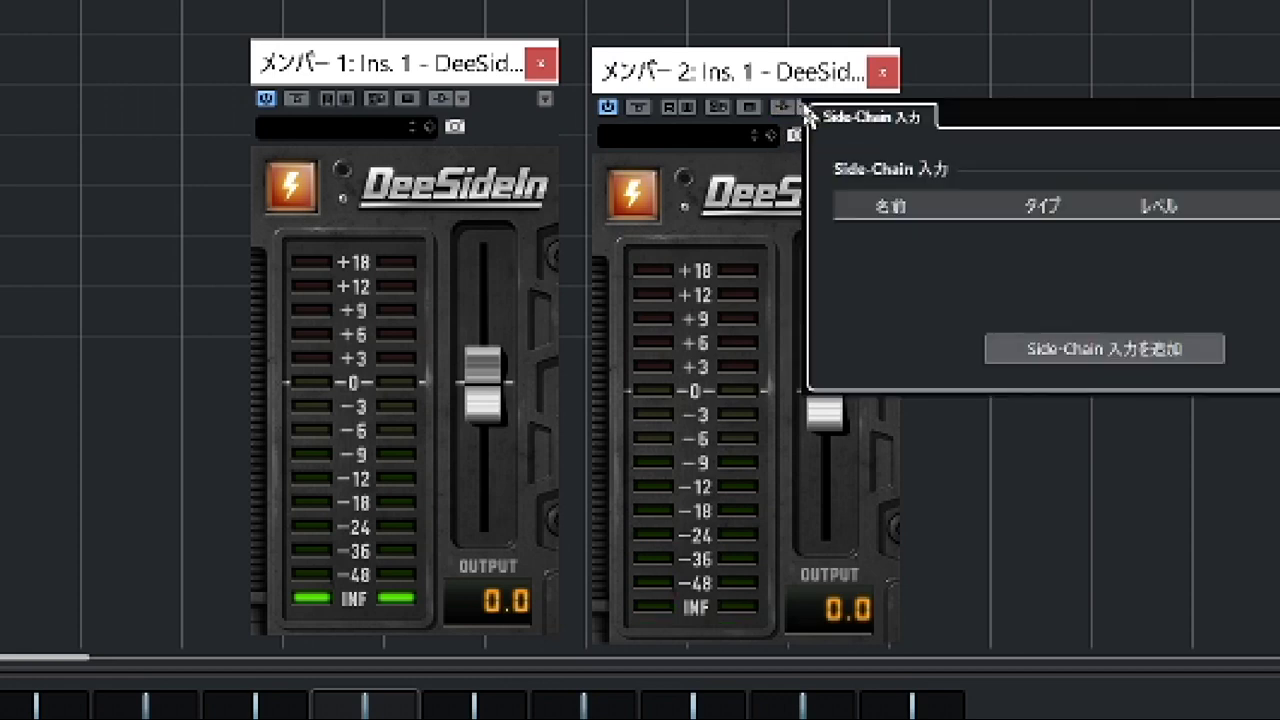
{"action": "left_click", "coordinate": [1061, 352]}
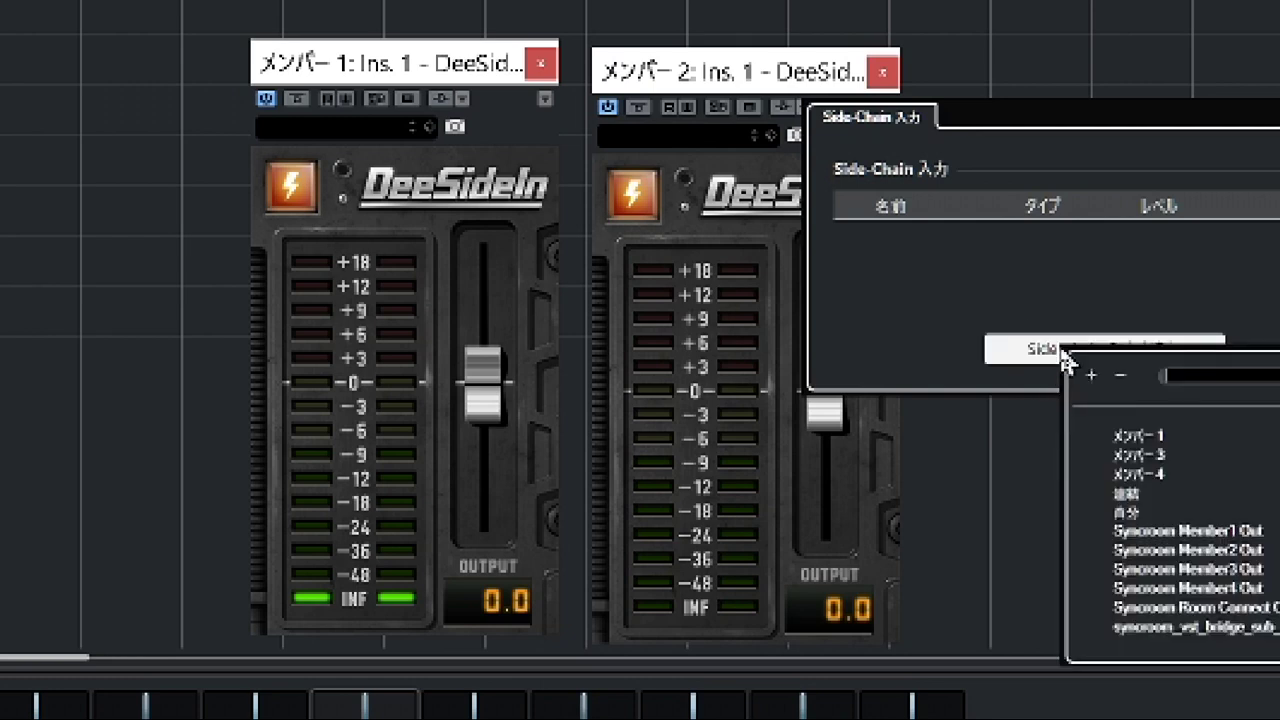
{"action": "left_click", "coordinate": [1232, 566]}
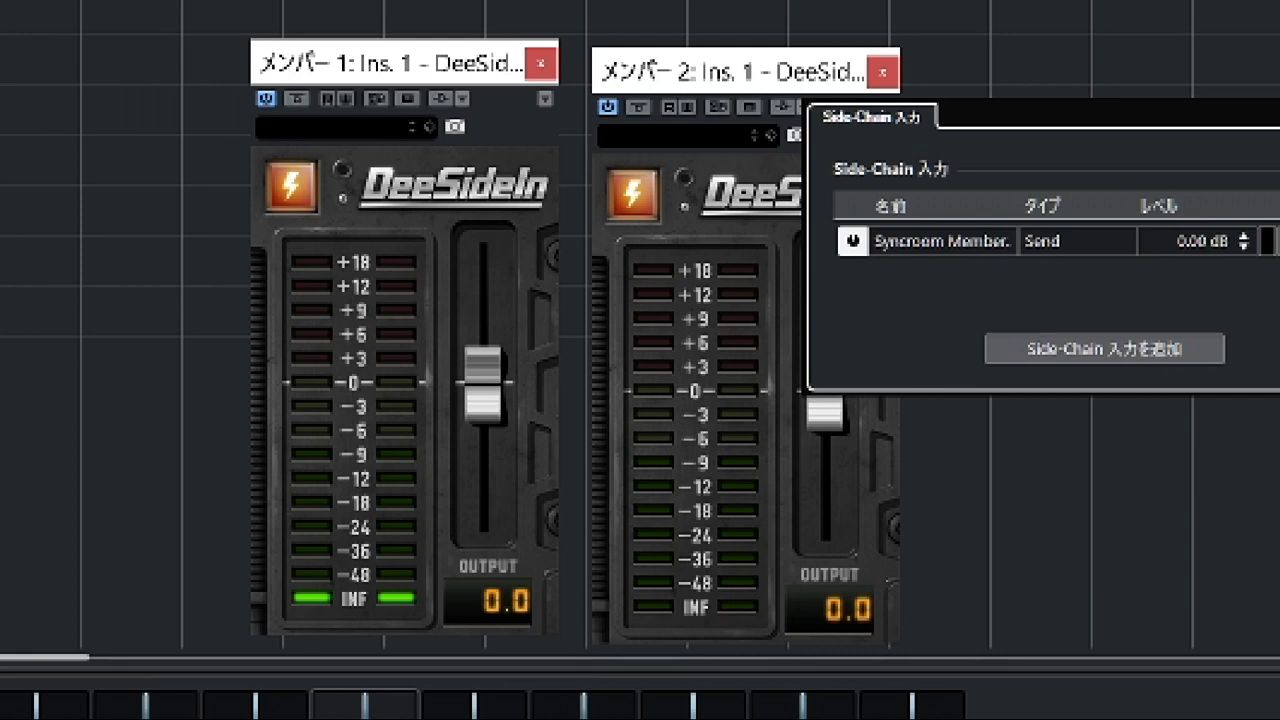
{"action": "left_click", "coordinate": [726, 80]}
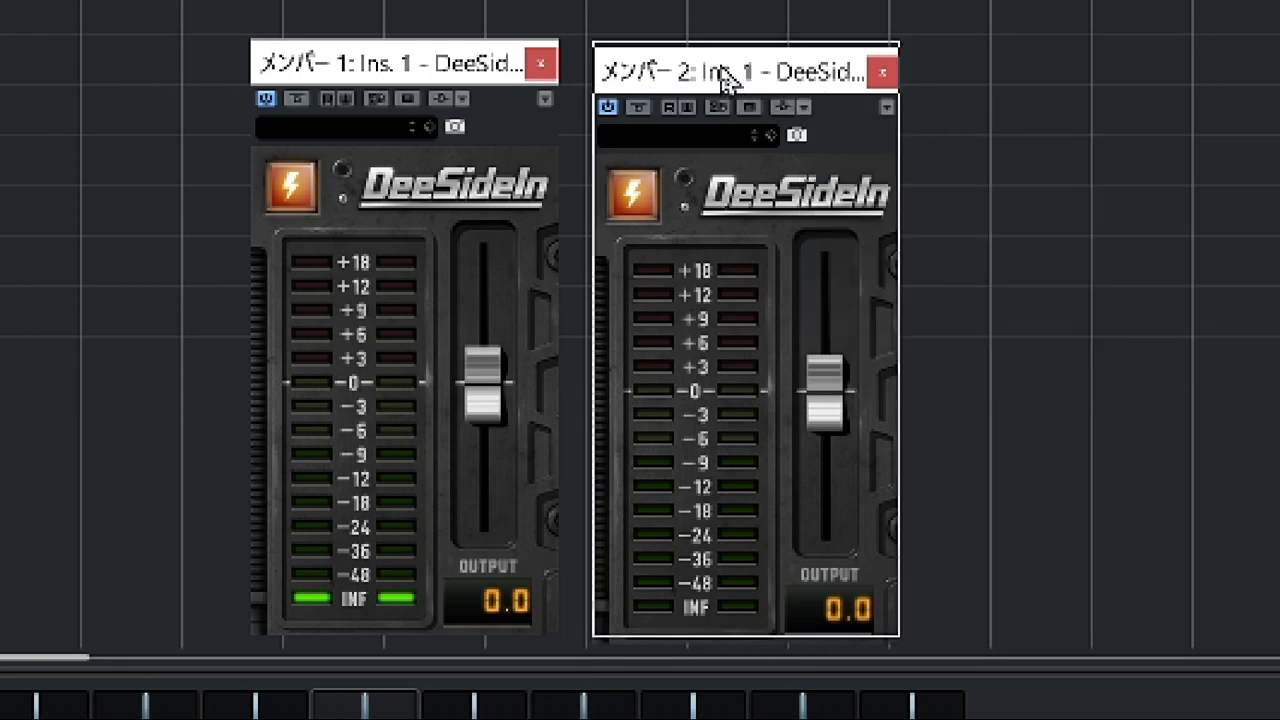
{"action": "left_click_drag", "start_coordinate": [725, 80], "coordinate": [724, 75]}
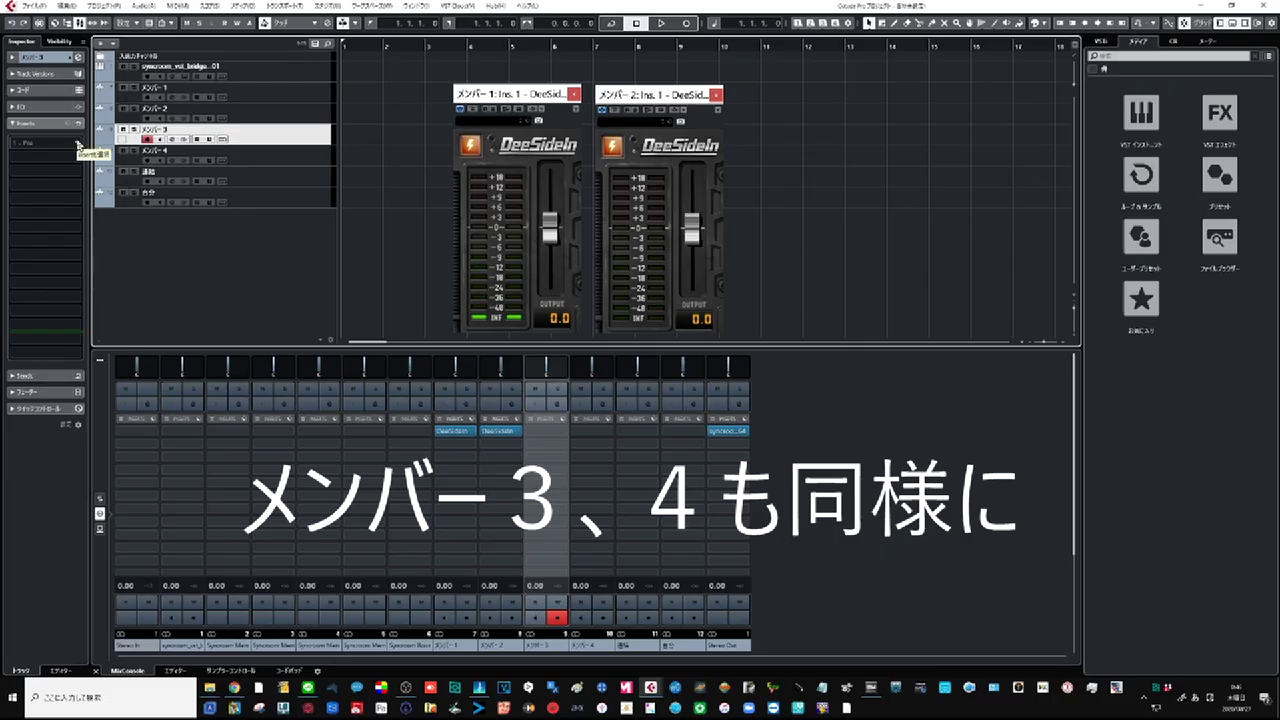
- Insert an effect on the メンバー 3 track and activate side-chaining in the DeeSideIn windows of メンバー 1 to メンバー 4
{"action": "left_click", "coordinate": [79, 145]}
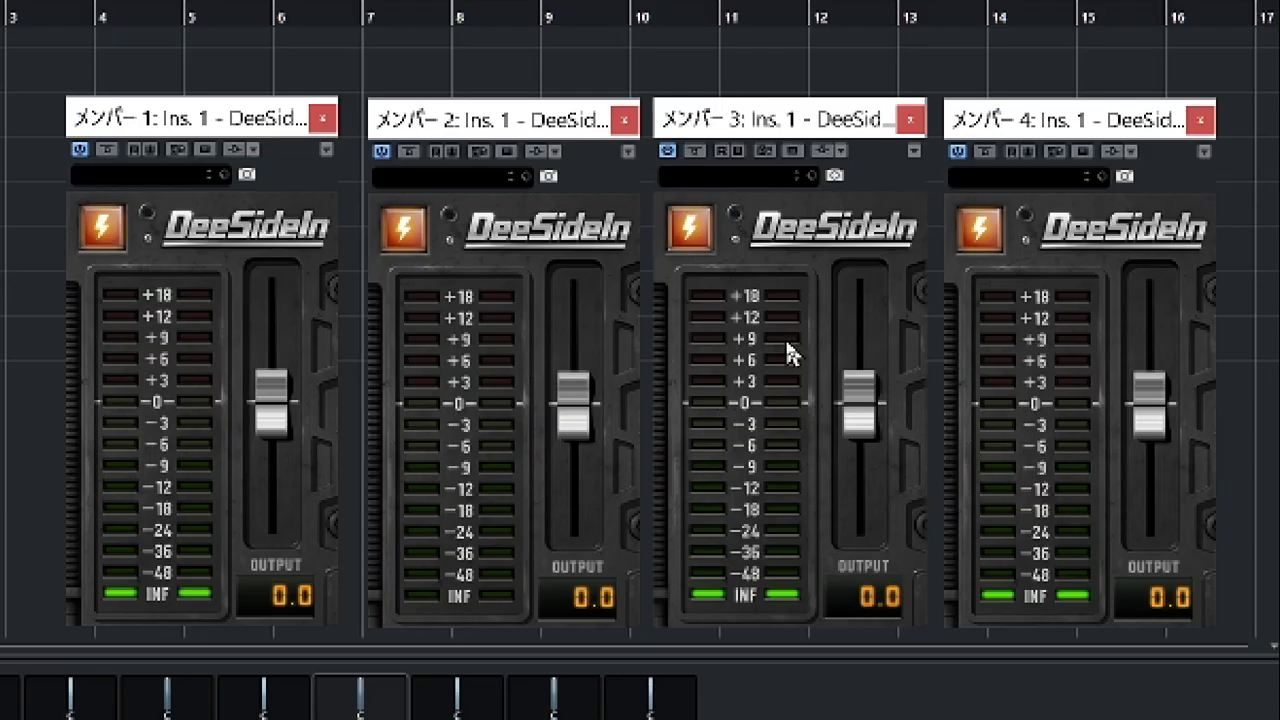
{"action": "left_click", "coordinate": [235, 150]}
{"action": "left_click", "coordinate": [535, 152]}
{"action": "left_click", "coordinate": [821, 151]}
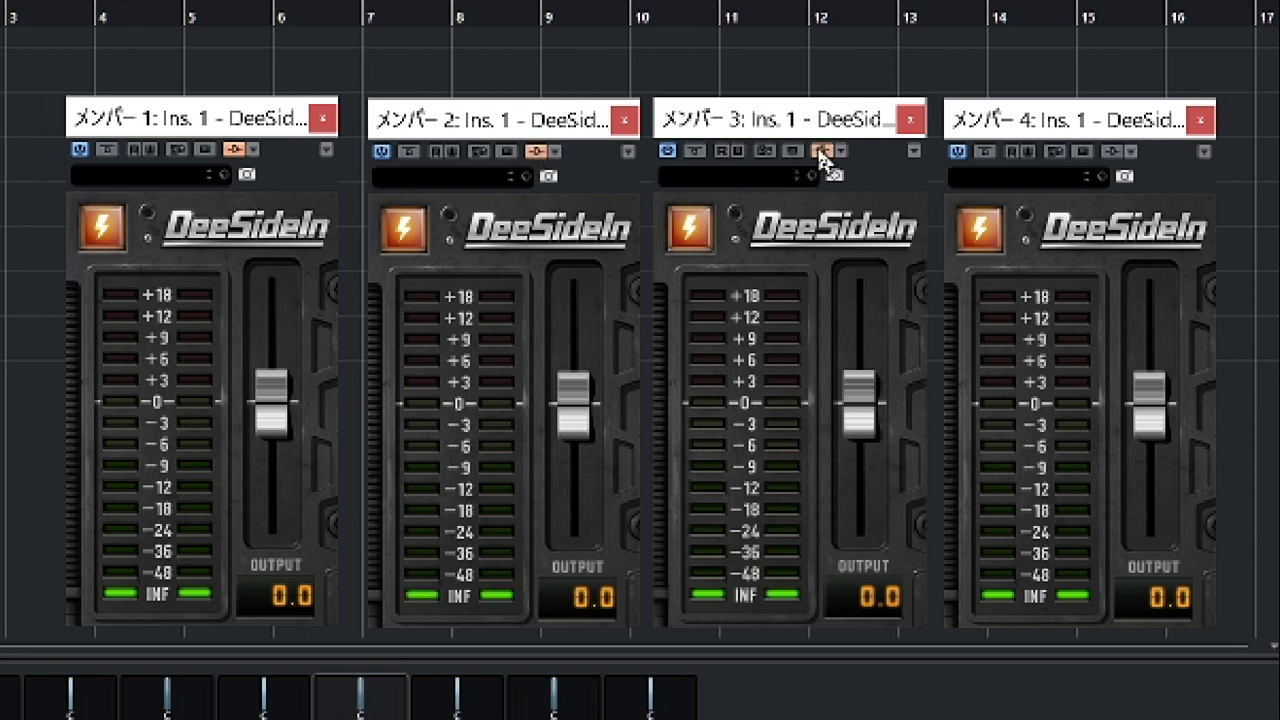
{"action": "left_click", "coordinate": [1113, 151]}
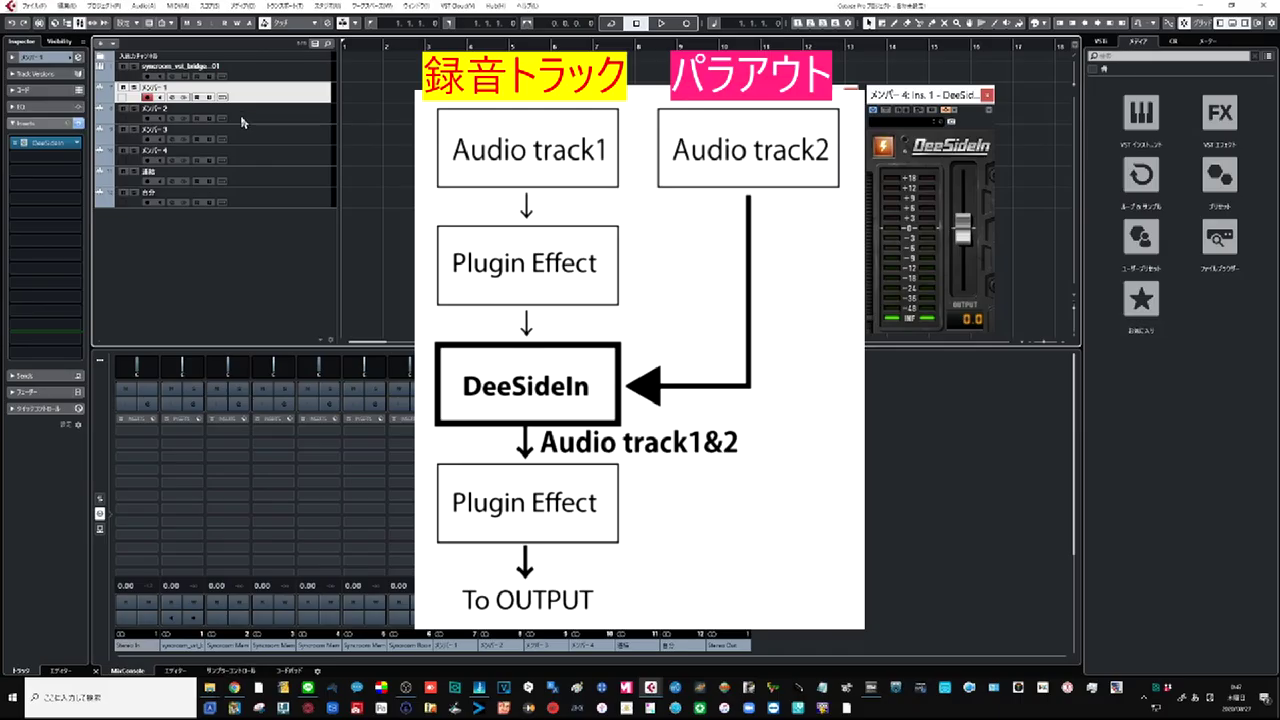
- Check the inserts of the メンバー 2, メンバー 3 and メンバー 4 tracks one after another
{"action": "left_click", "coordinate": [243, 114]}
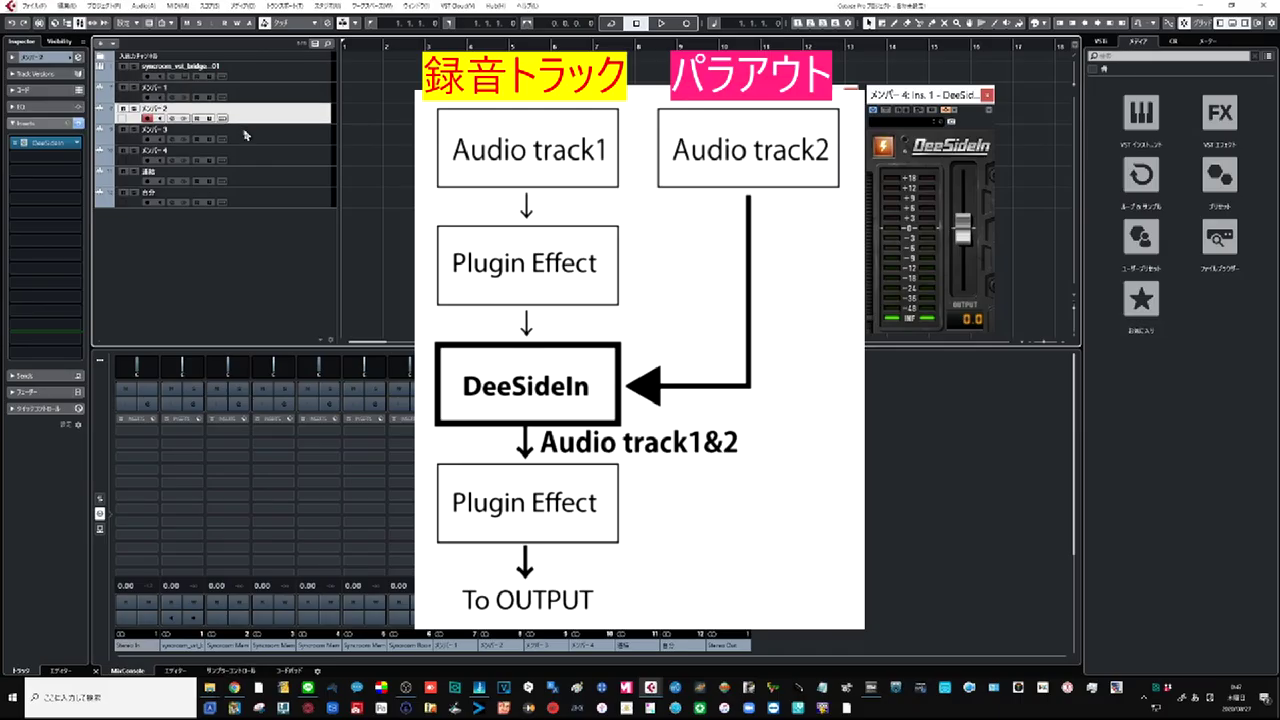
{"action": "left_click", "coordinate": [245, 134]}
{"action": "left_click", "coordinate": [254, 158]}
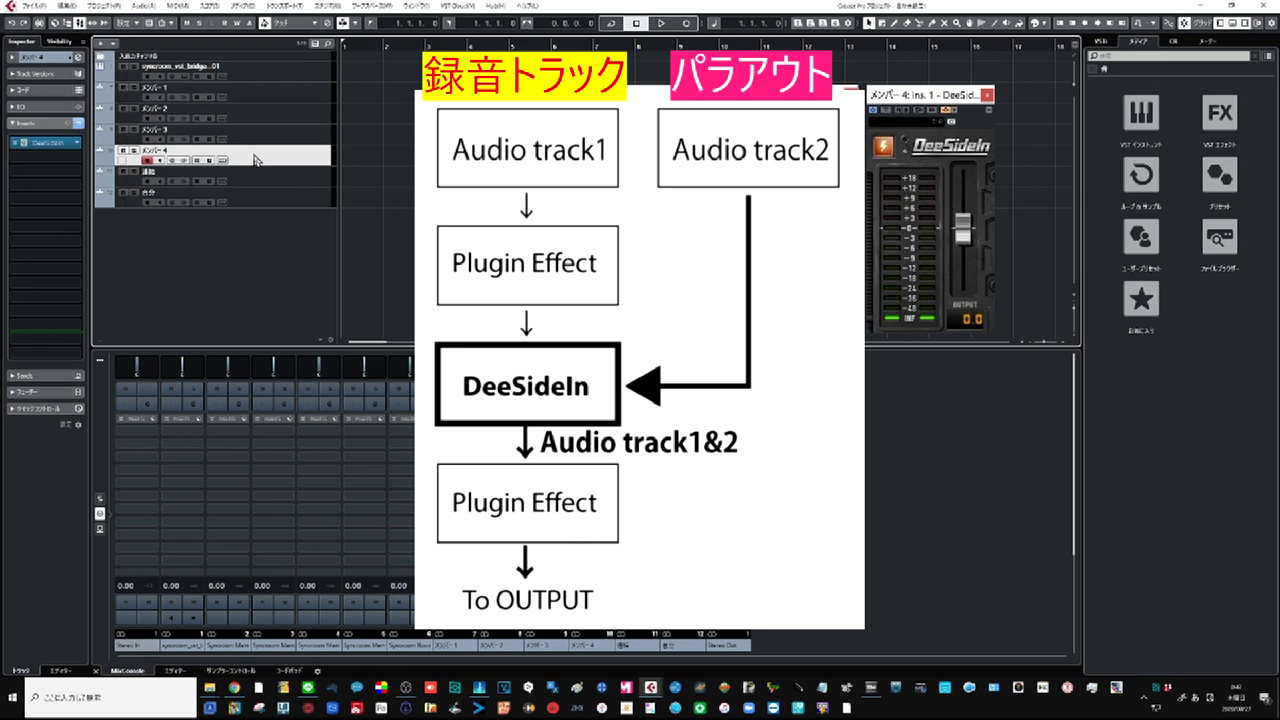
- Colour the mixer channels メンバー 1 red, メンバー 2 blue, メンバー 3 magenta and メンバー 4 turquoise
{"action": "left_click", "coordinate": [254, 92], "text": "shift"}
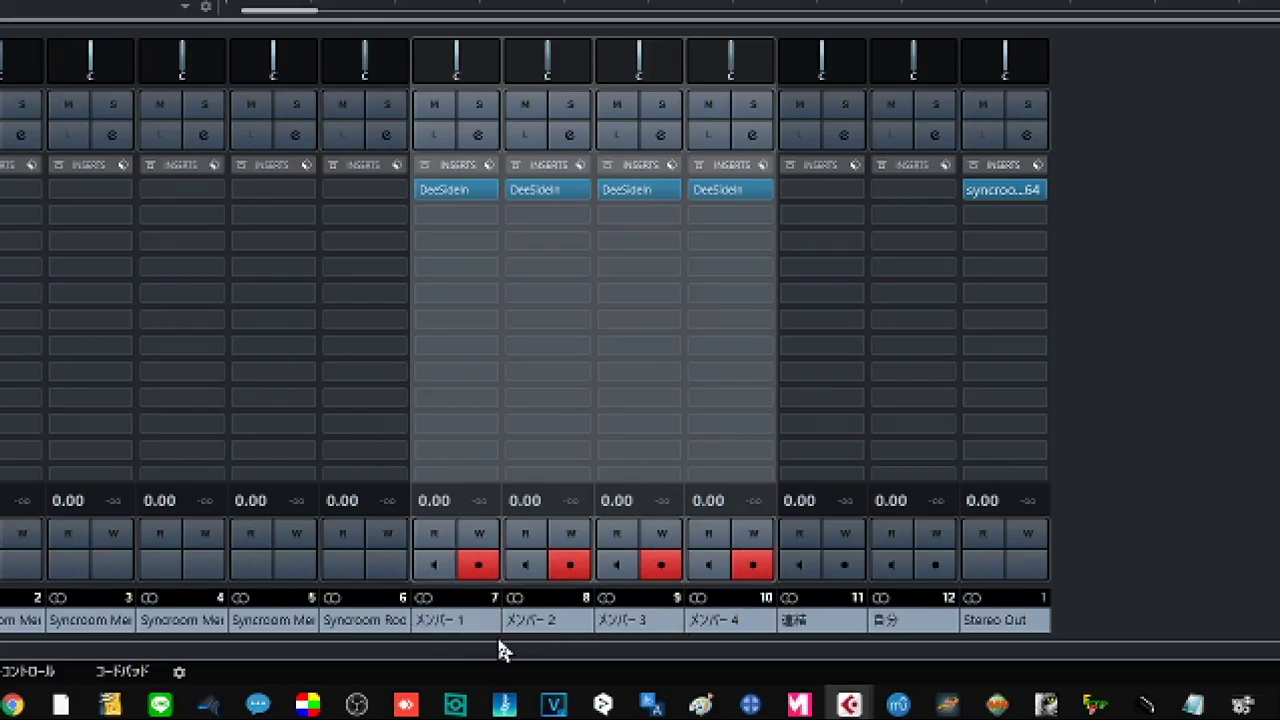
{"action": "left_click", "coordinate": [492, 622]}
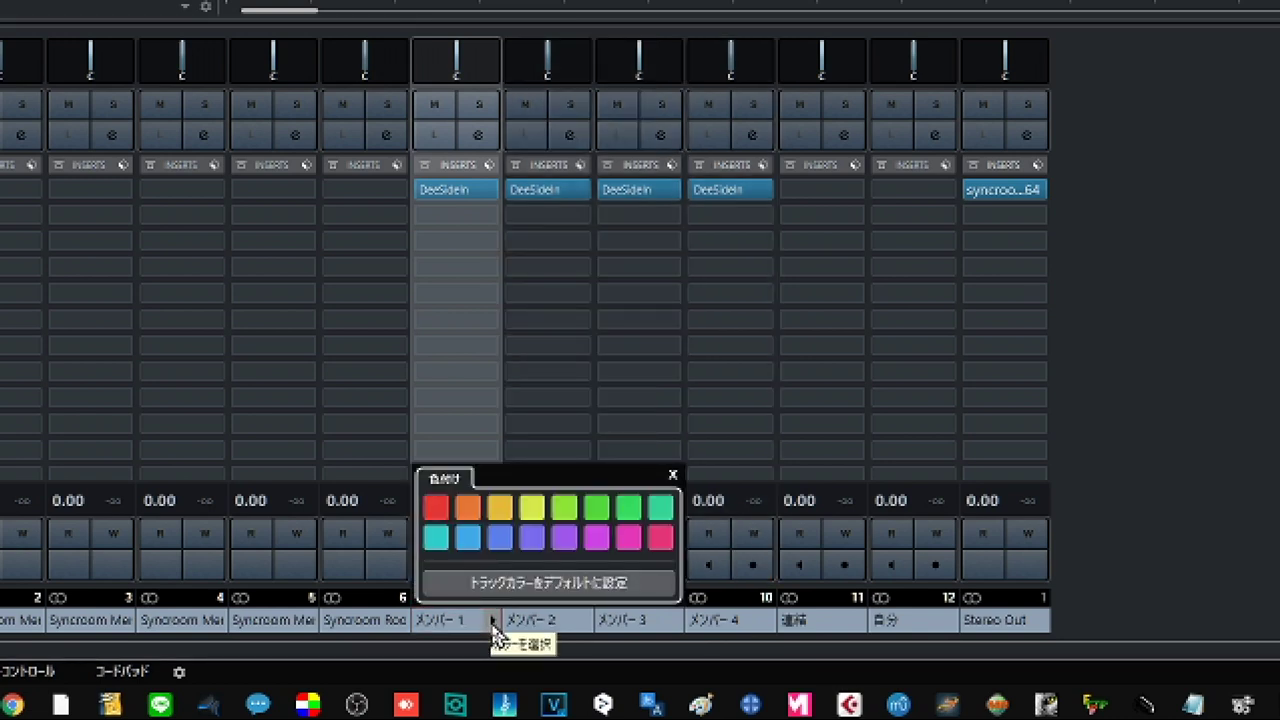
{"action": "left_click", "coordinate": [433, 510]}
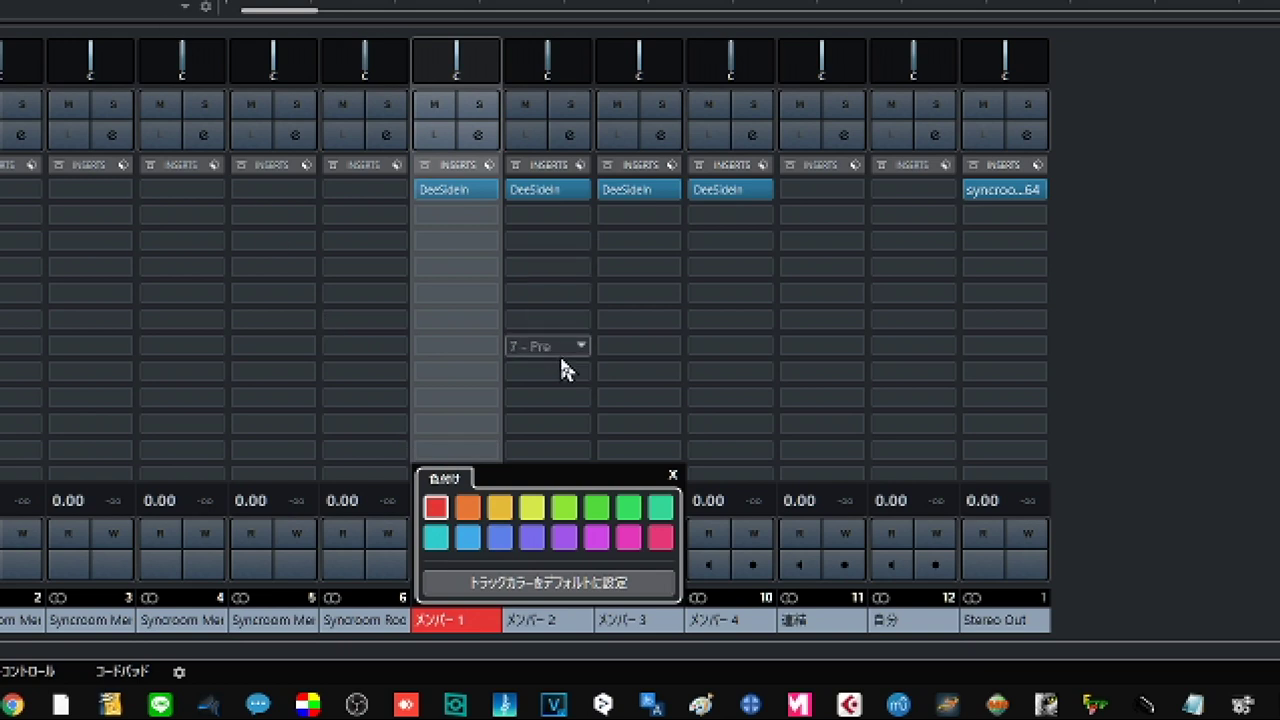
{"action": "left_click", "coordinate": [565, 626]}
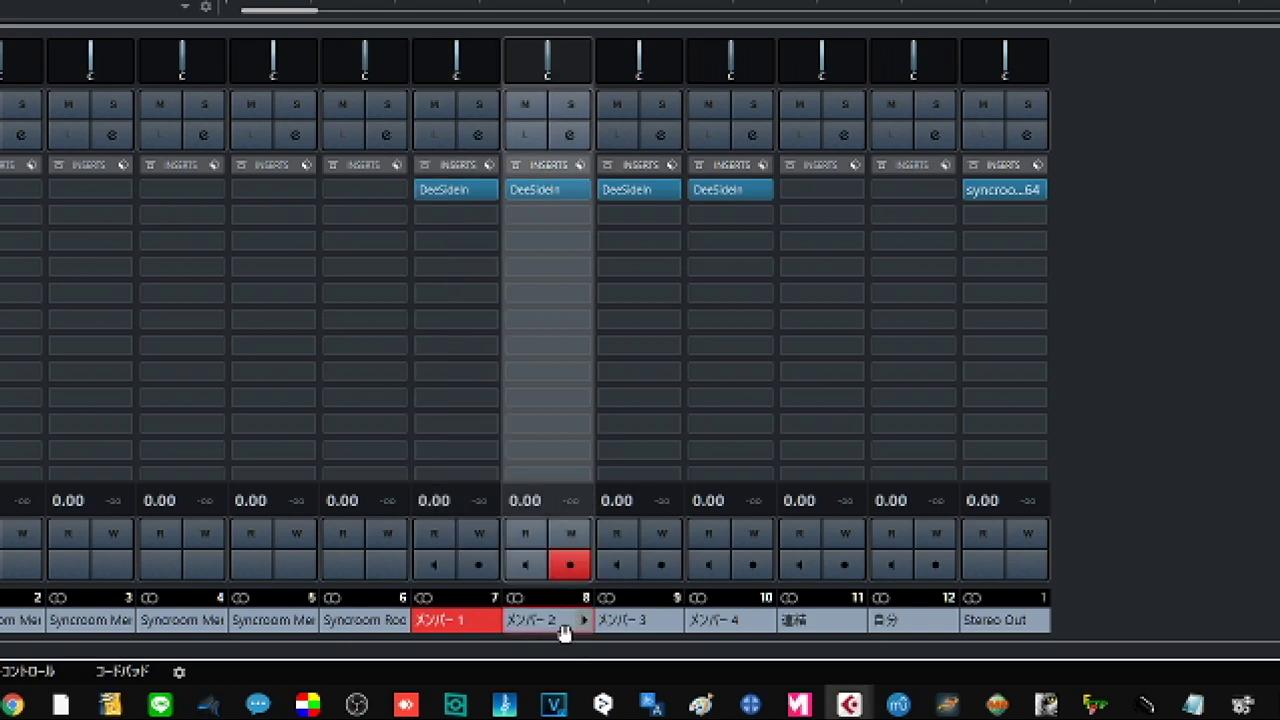
{"action": "left_click", "coordinate": [585, 621]}
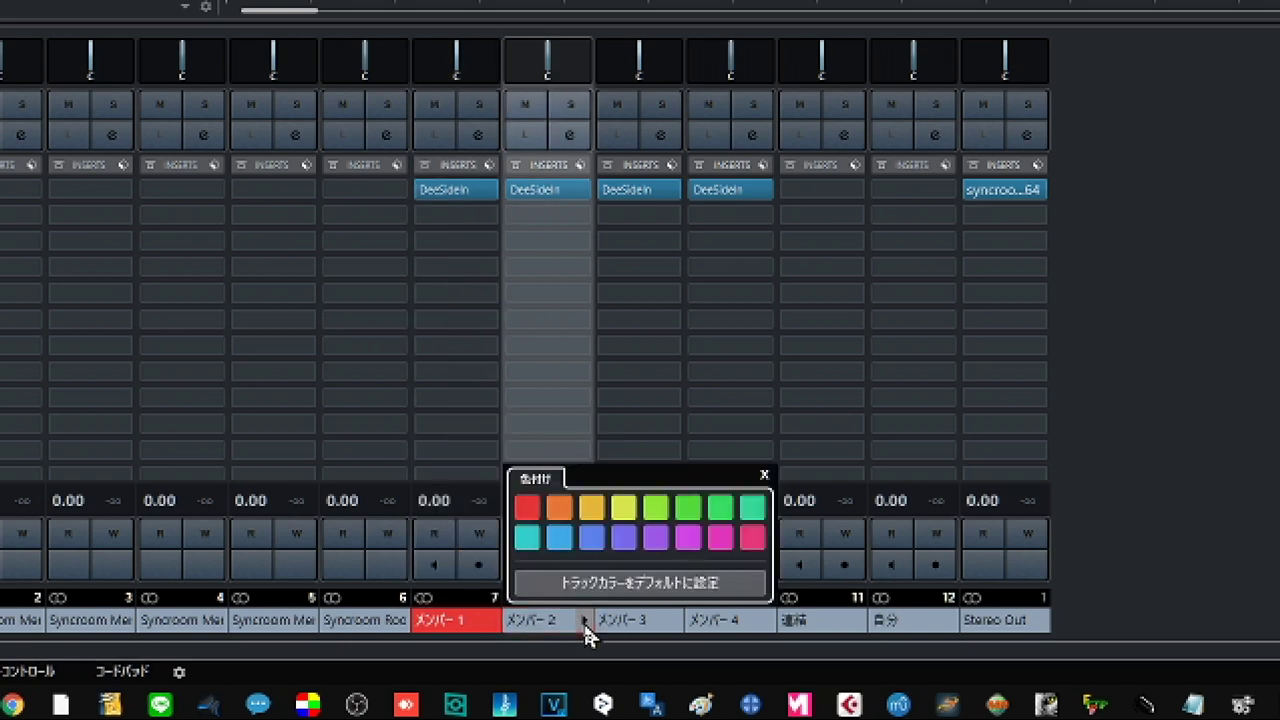
{"action": "left_click", "coordinate": [591, 538]}
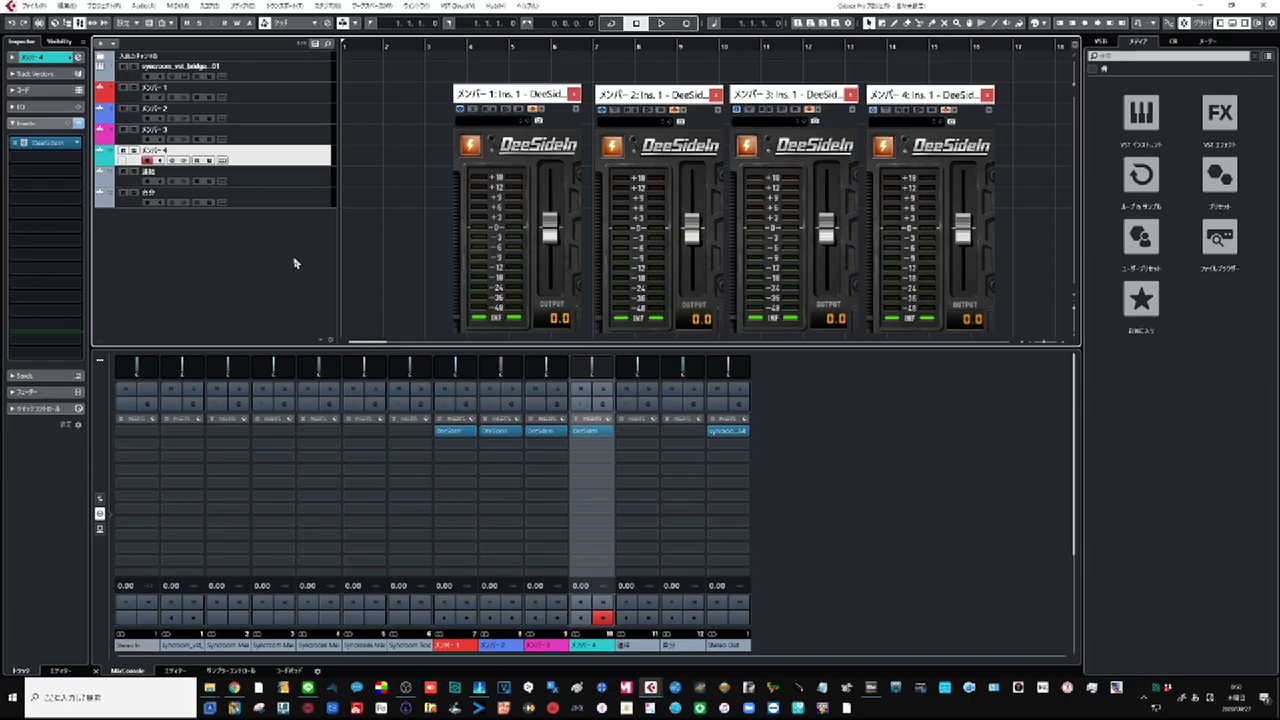
- Insert DeeSideIn in the first insert slot of the 連結 track
{"action": "left_click", "coordinate": [104, 184]}
{"action": "left_click", "coordinate": [104, 184]}
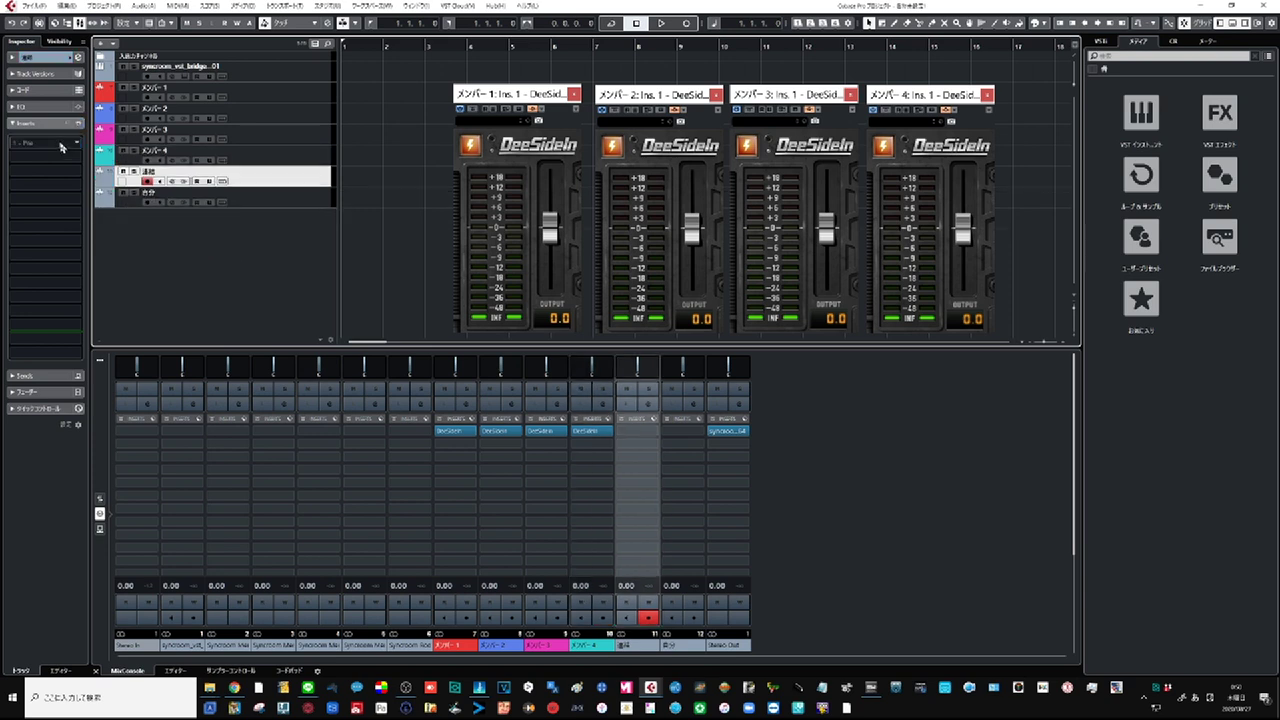
{"action": "left_click", "coordinate": [75, 145]}
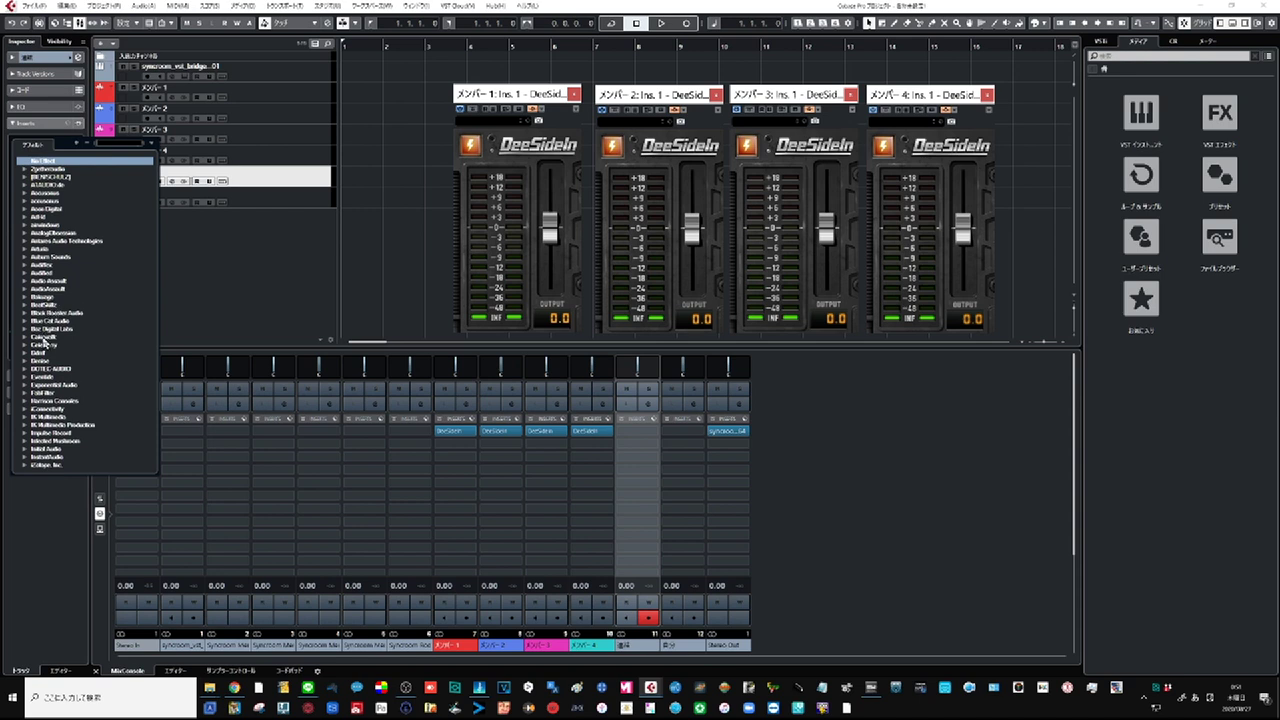
{"action": "left_click", "coordinate": [28, 366]}
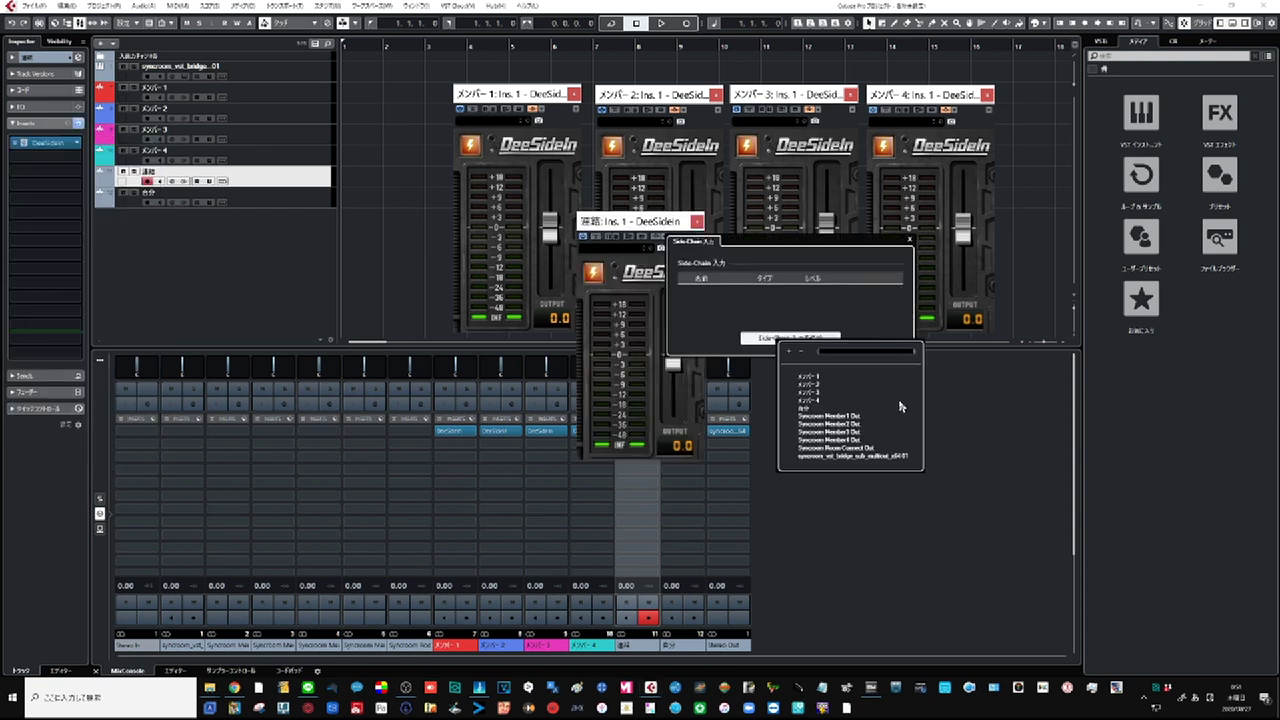
- Add Syncroom Room Connect Out as a side-chain input of DeeSideIn on 連結 and place its window beside the mixer channels
{"action": "left_click", "coordinate": [866, 449]}
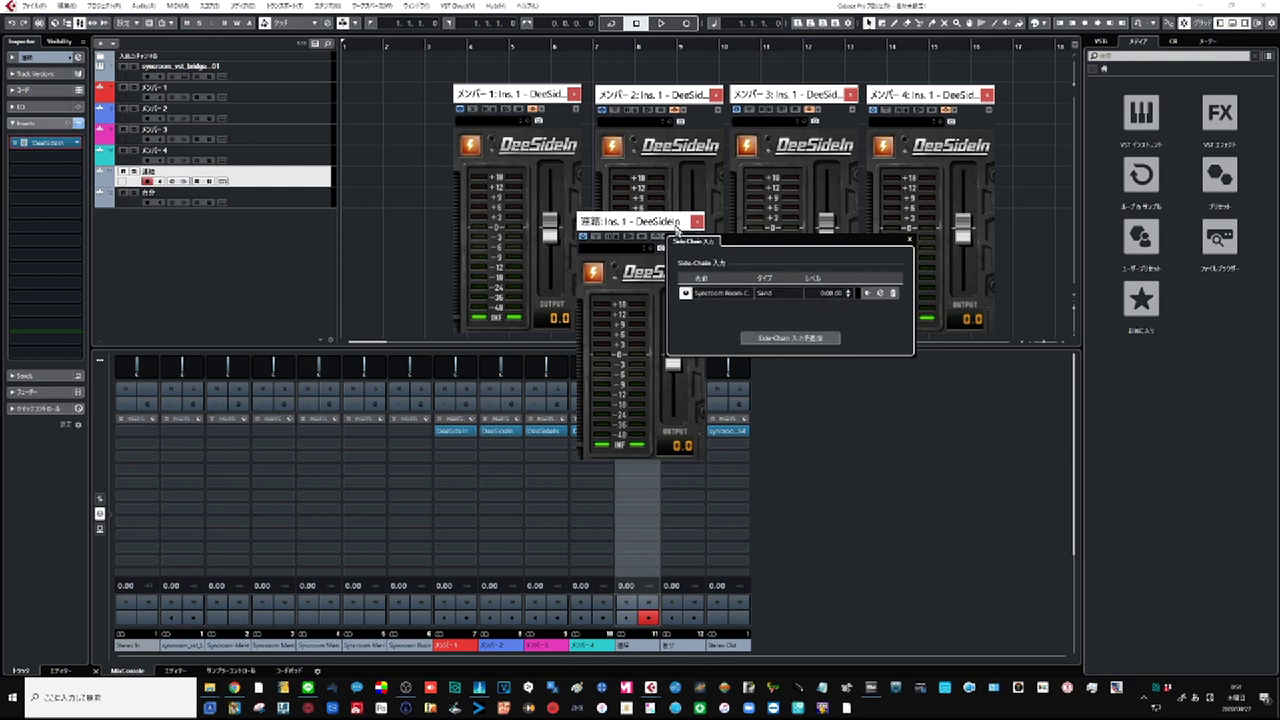
{"action": "left_click", "coordinate": [675, 228]}
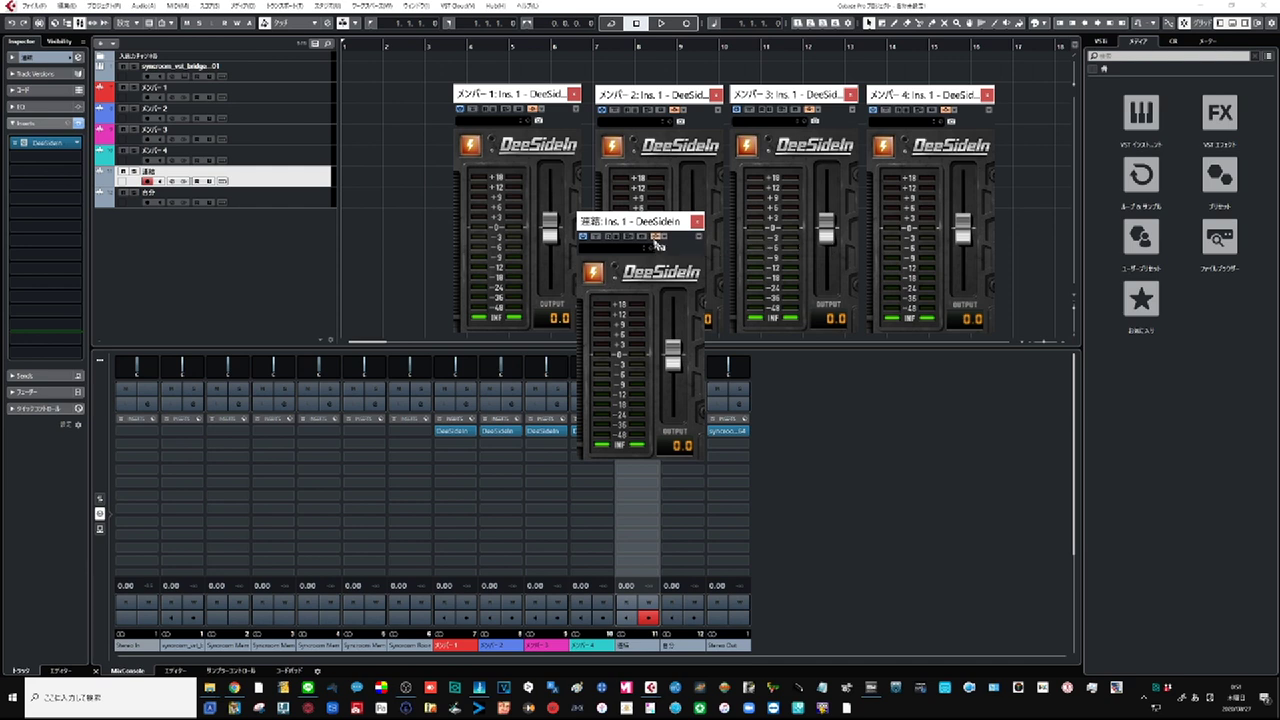
{"action": "left_click_drag", "start_coordinate": [642, 229], "coordinate": [939, 356]}
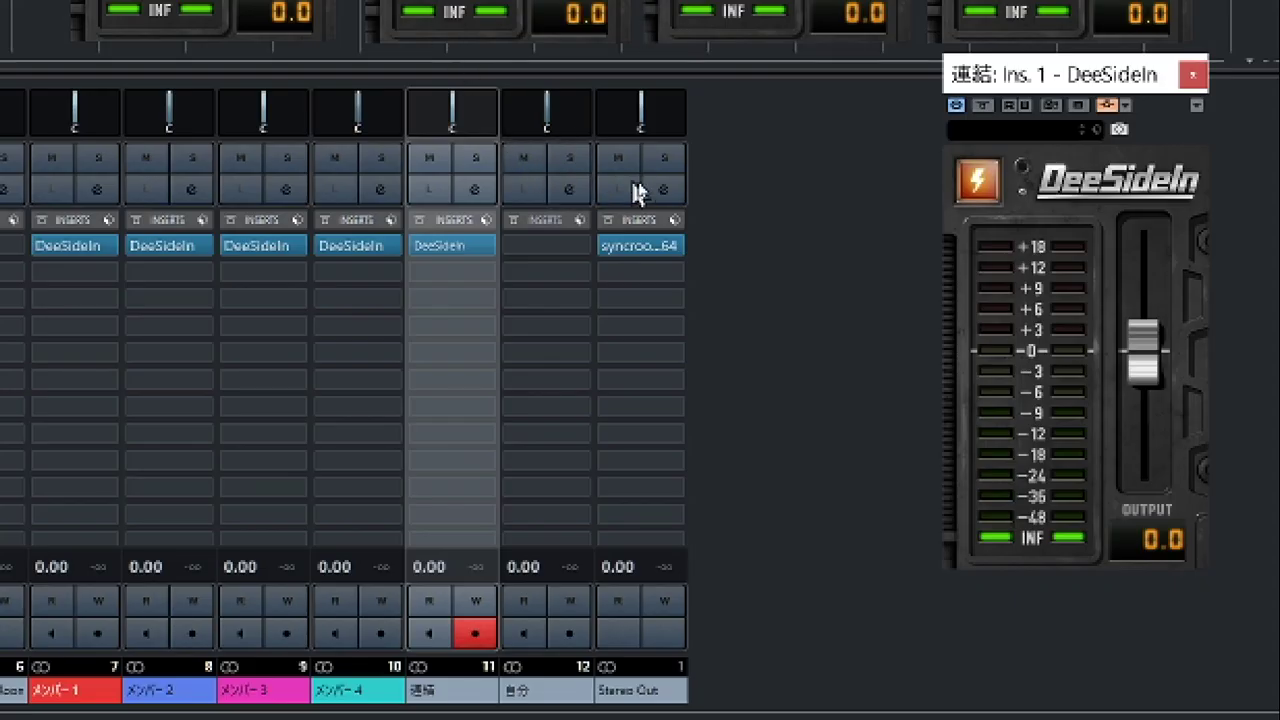
- Add one stereo group track named マスタリング with Stereo Out as its audio output
{"action": "right_click", "coordinate": [740, 213]}
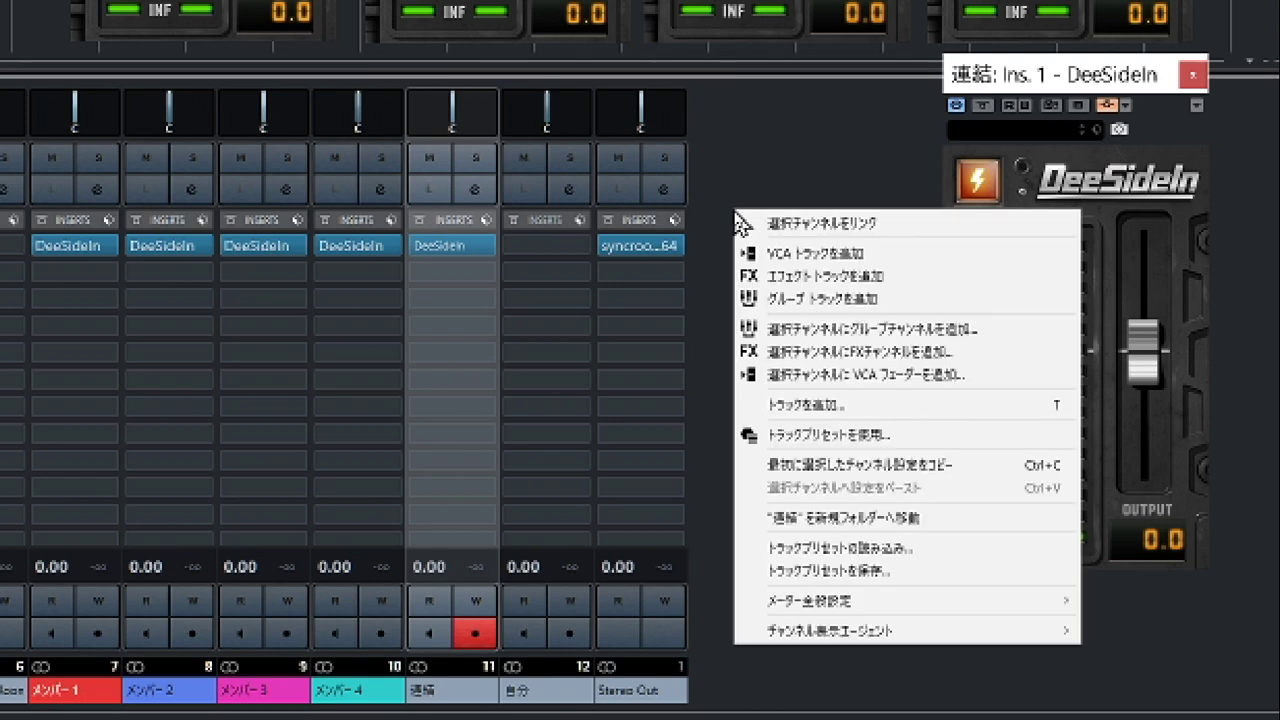
{"action": "left_click", "coordinate": [814, 306]}
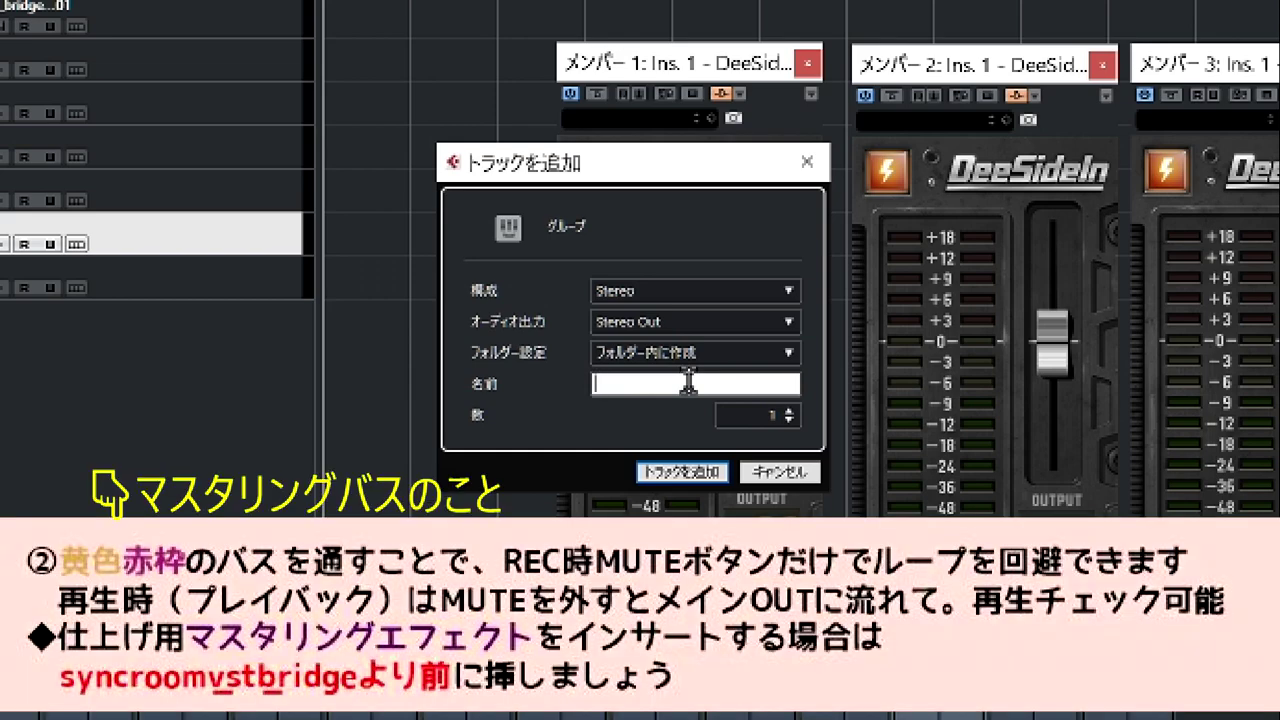
{"action": "type", "text": "masuta"}
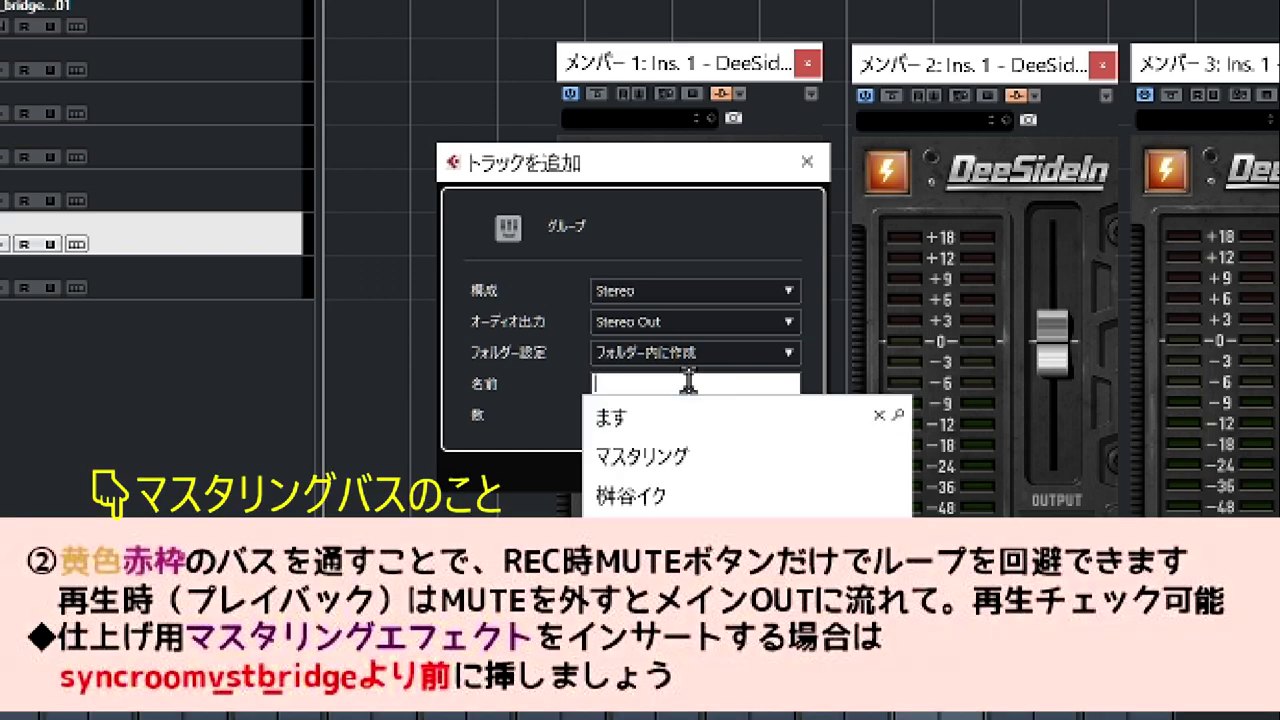
{"action": "type", "text": "ri"}
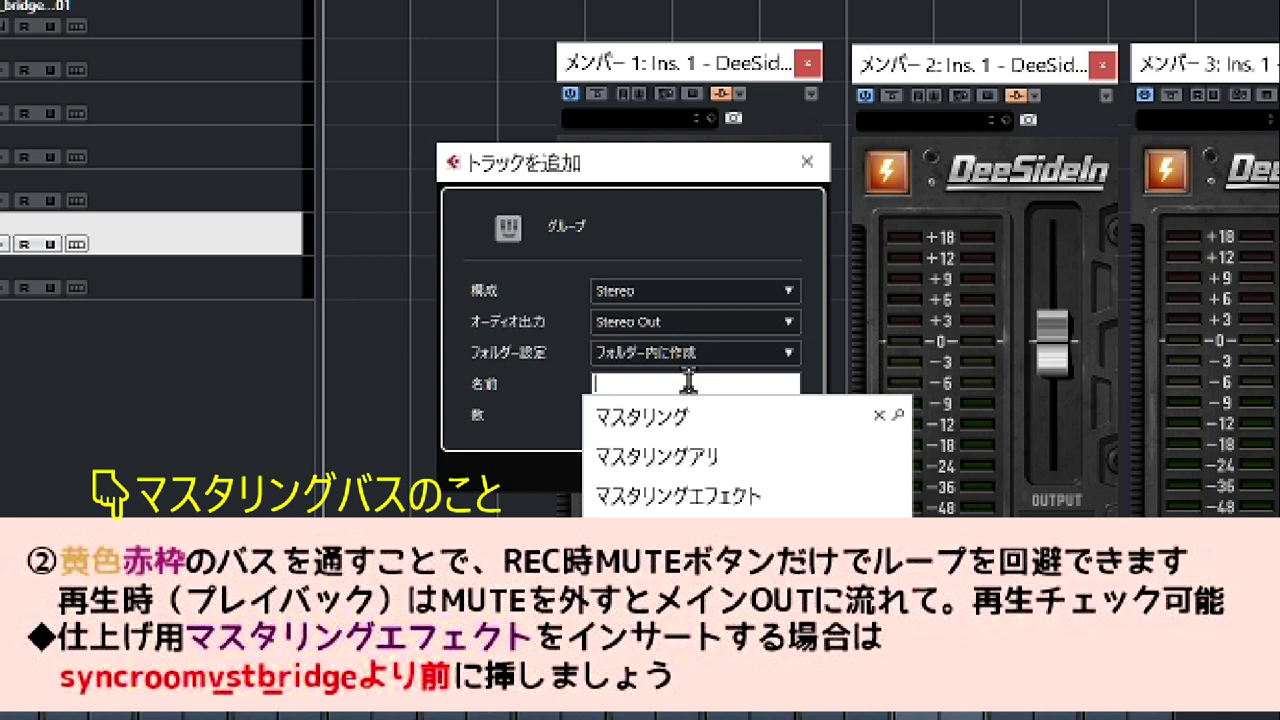
{"action": "key", "text": "space"}
{"action": "key", "text": "Return"}
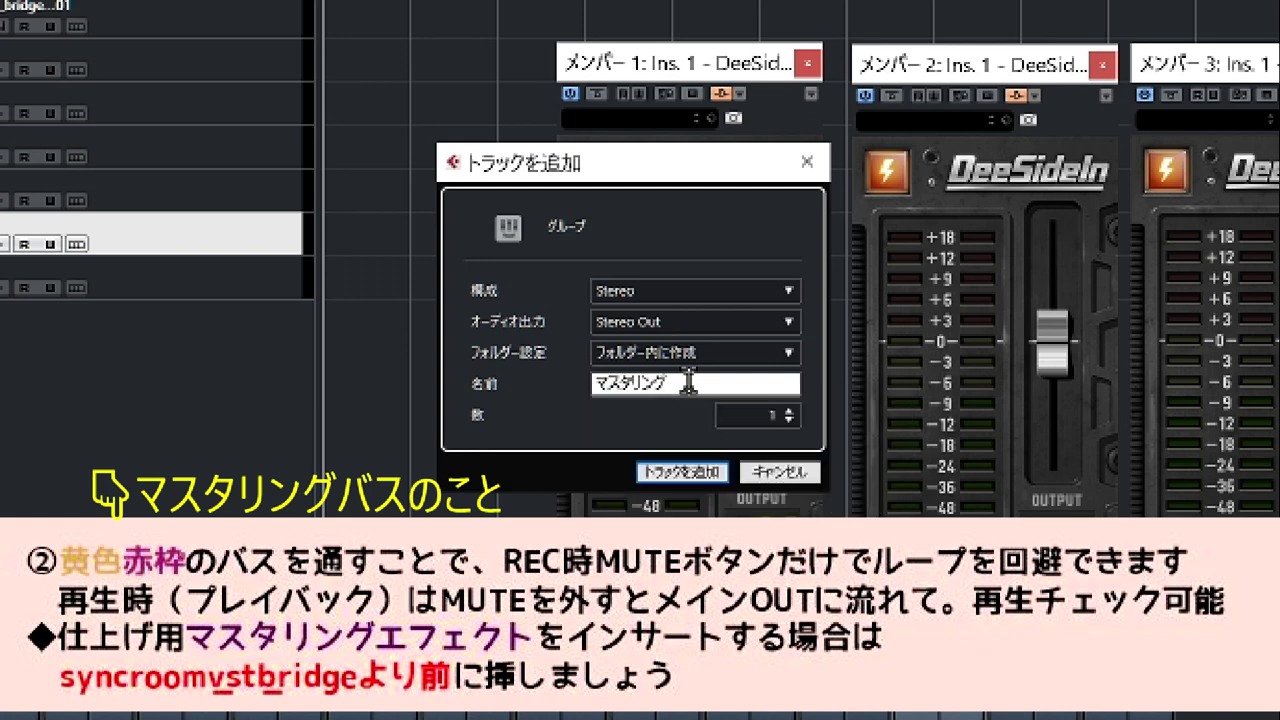
{"action": "left_click", "coordinate": [682, 471]}
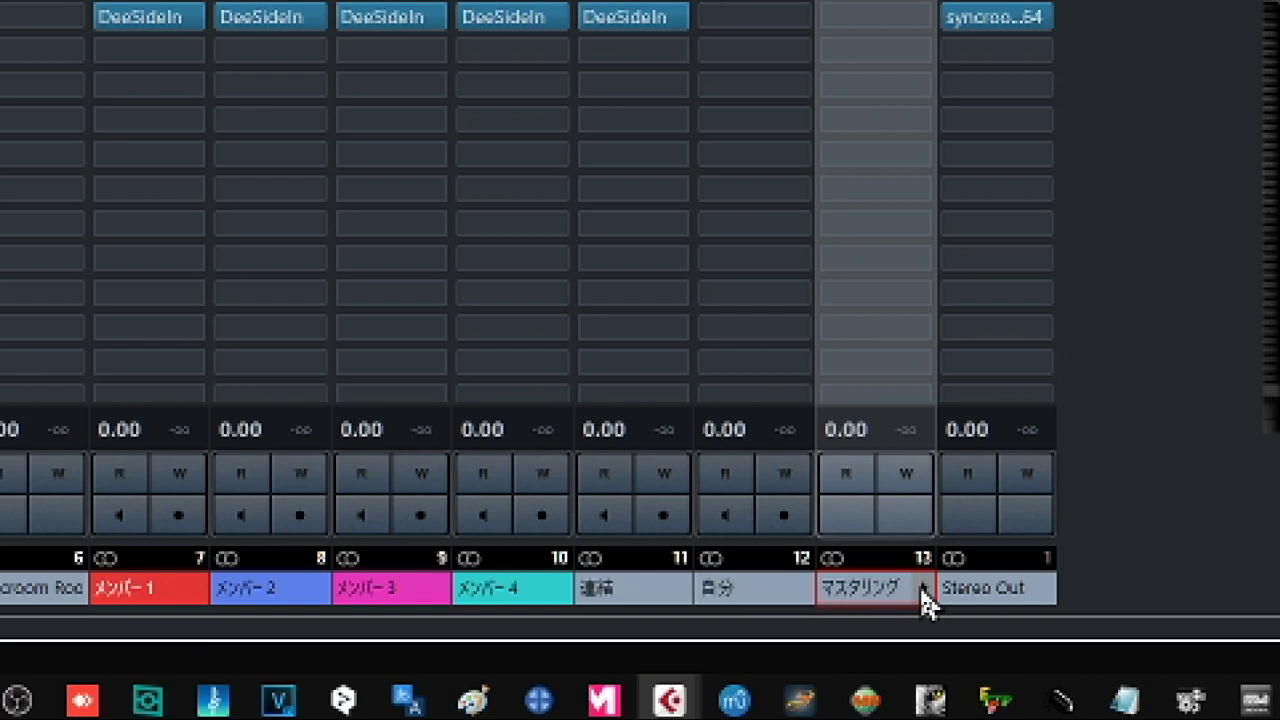
- Colour the マスタリング group channel orange
{"action": "left_click", "coordinate": [922, 590]}
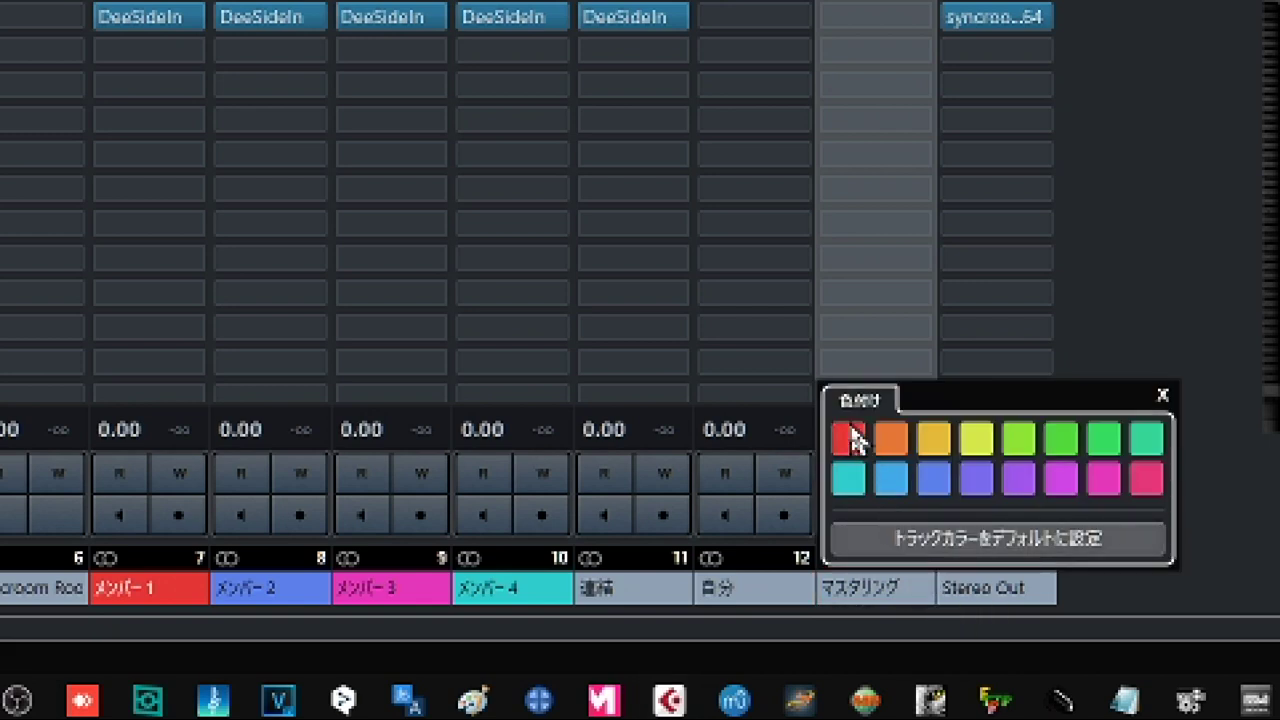
{"action": "left_click", "coordinate": [884, 440]}
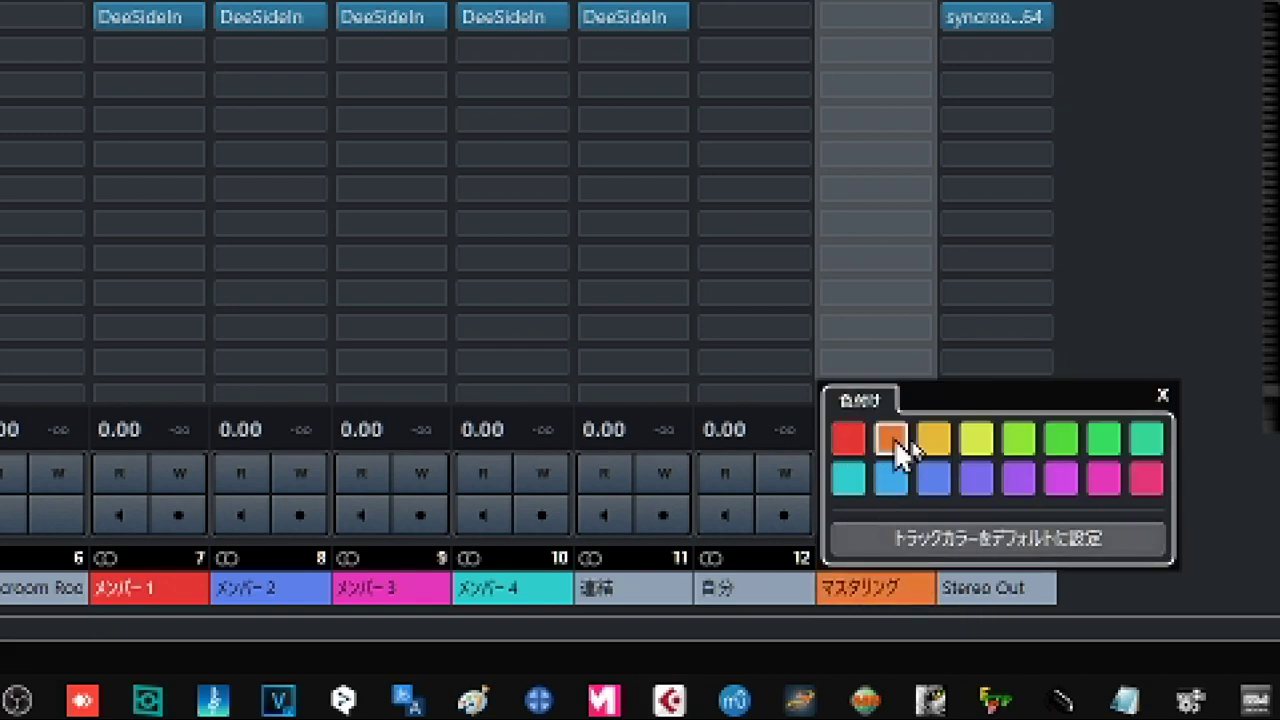
{"action": "left_click", "coordinate": [1248, 335]}
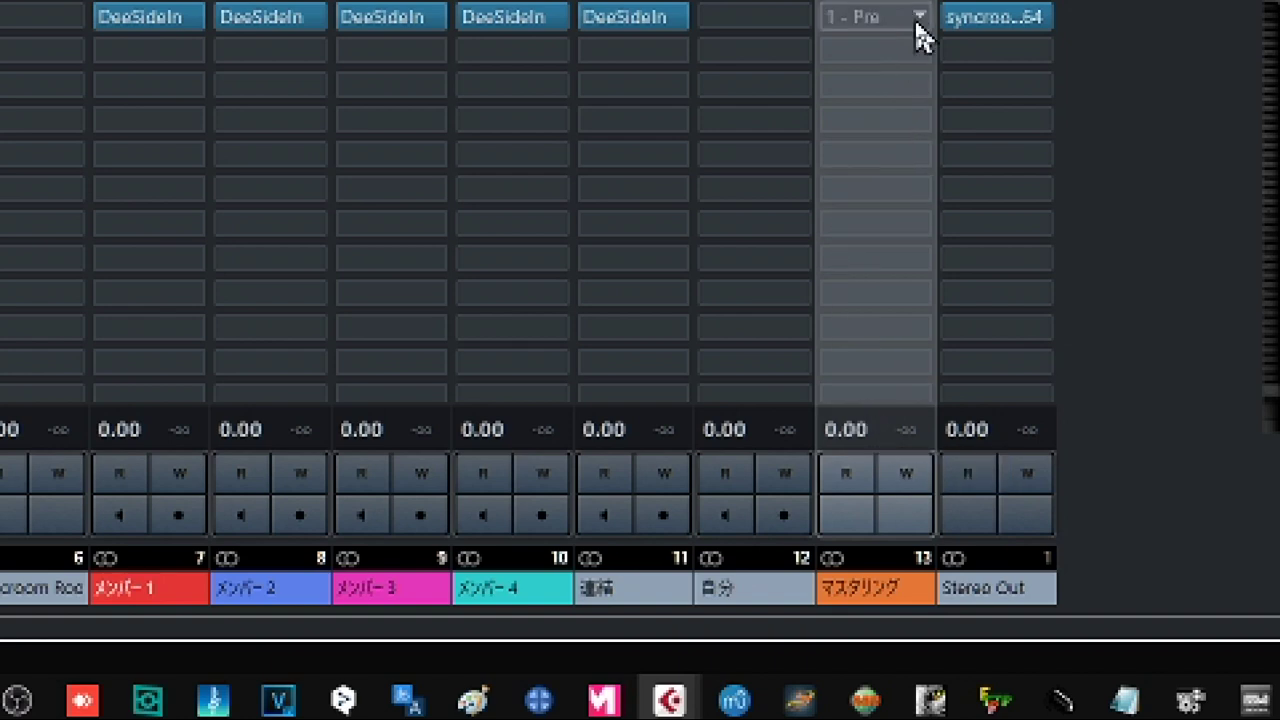
- Insert DOTEC-AUDIO's DeePopMax in the first insert slot of the マスタリング group channel
{"action": "left_click", "coordinate": [918, 22]}
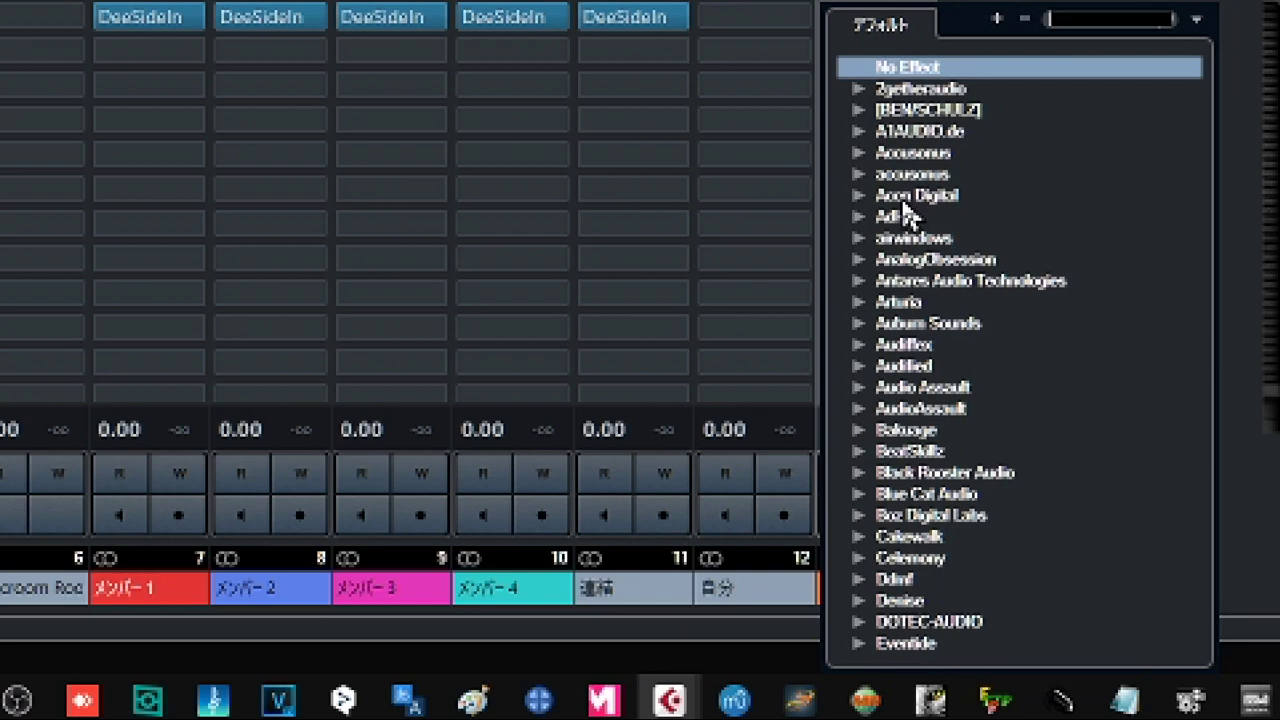
{"action": "scroll", "coordinate": [905, 215], "scroll_direction": "down", "scroll_amount": 2}
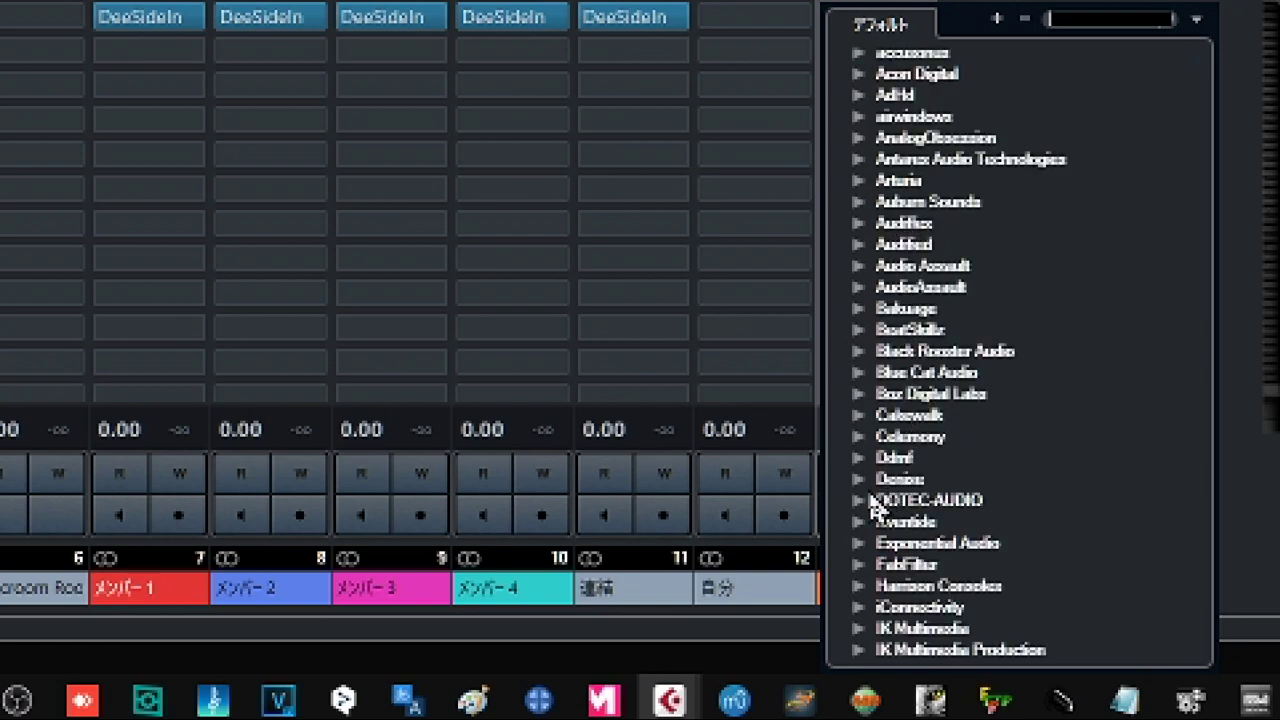
{"action": "left_click", "coordinate": [864, 503]}
{"action": "scroll", "coordinate": [966, 490], "scroll_direction": "down", "scroll_amount": 2}
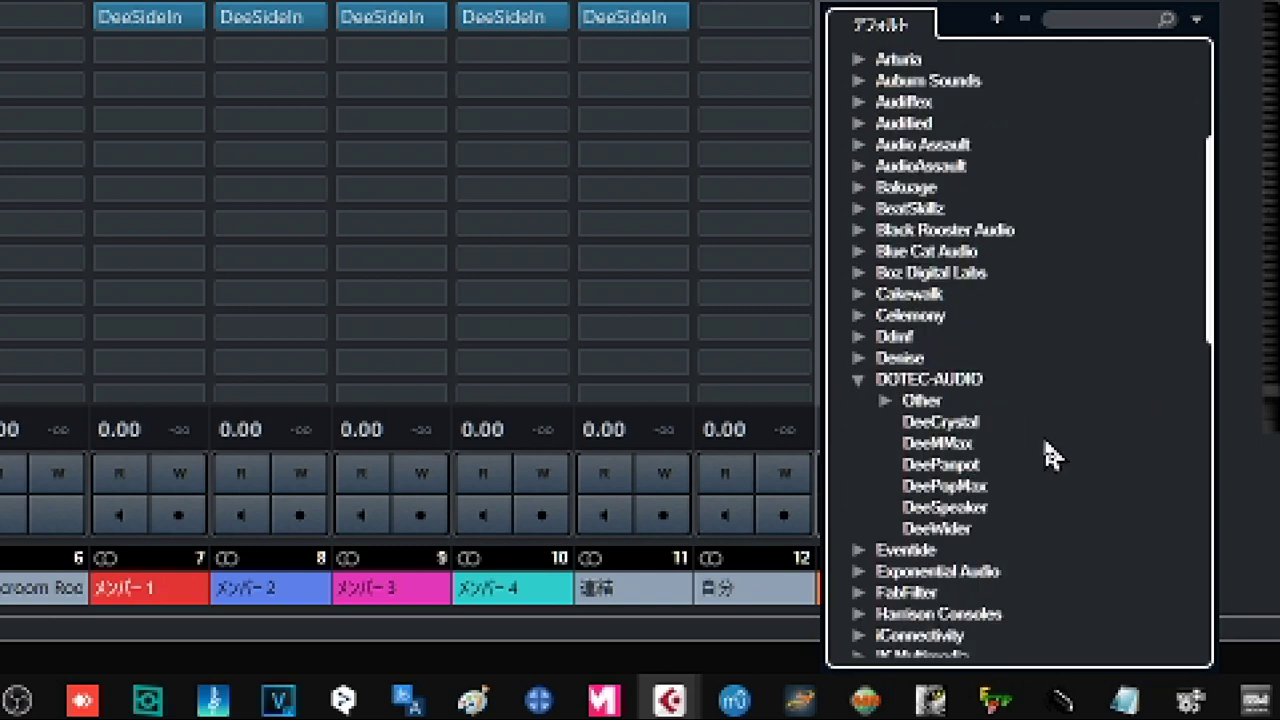
{"action": "double_click", "coordinate": [970, 490]}
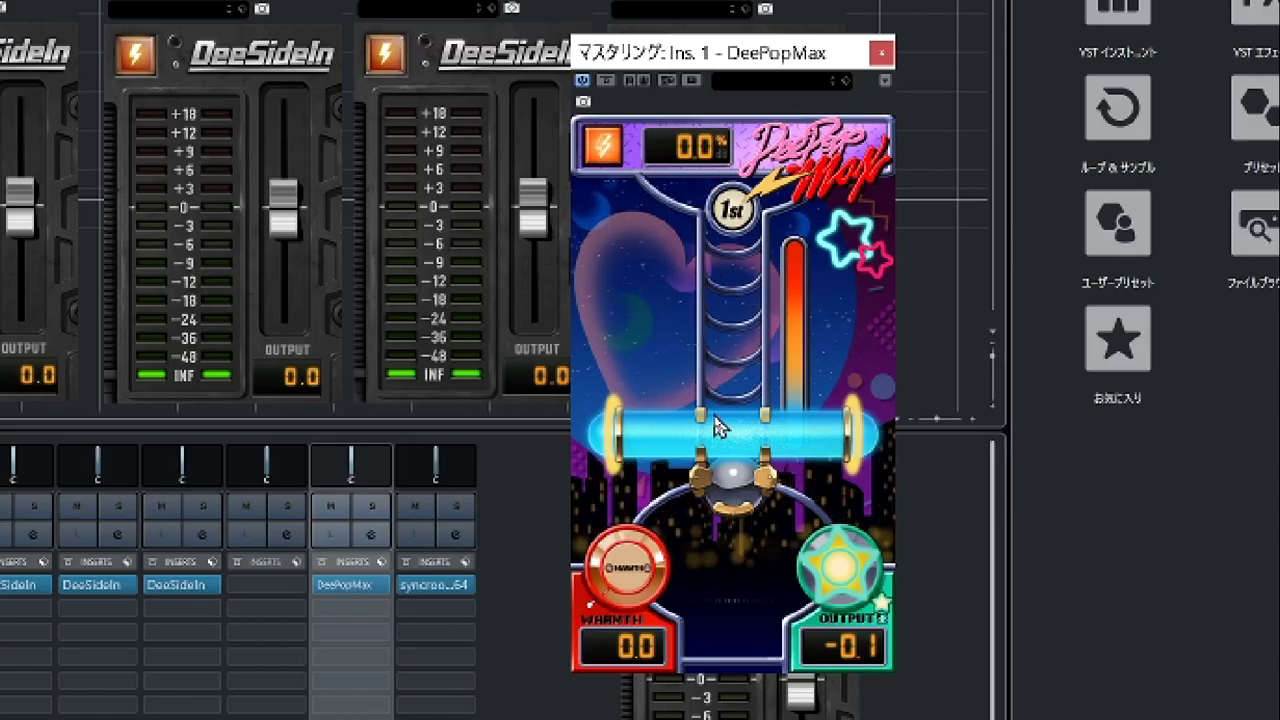
{"action": "left_click_drag", "start_coordinate": [716, 427], "coordinate": [742, 400]}
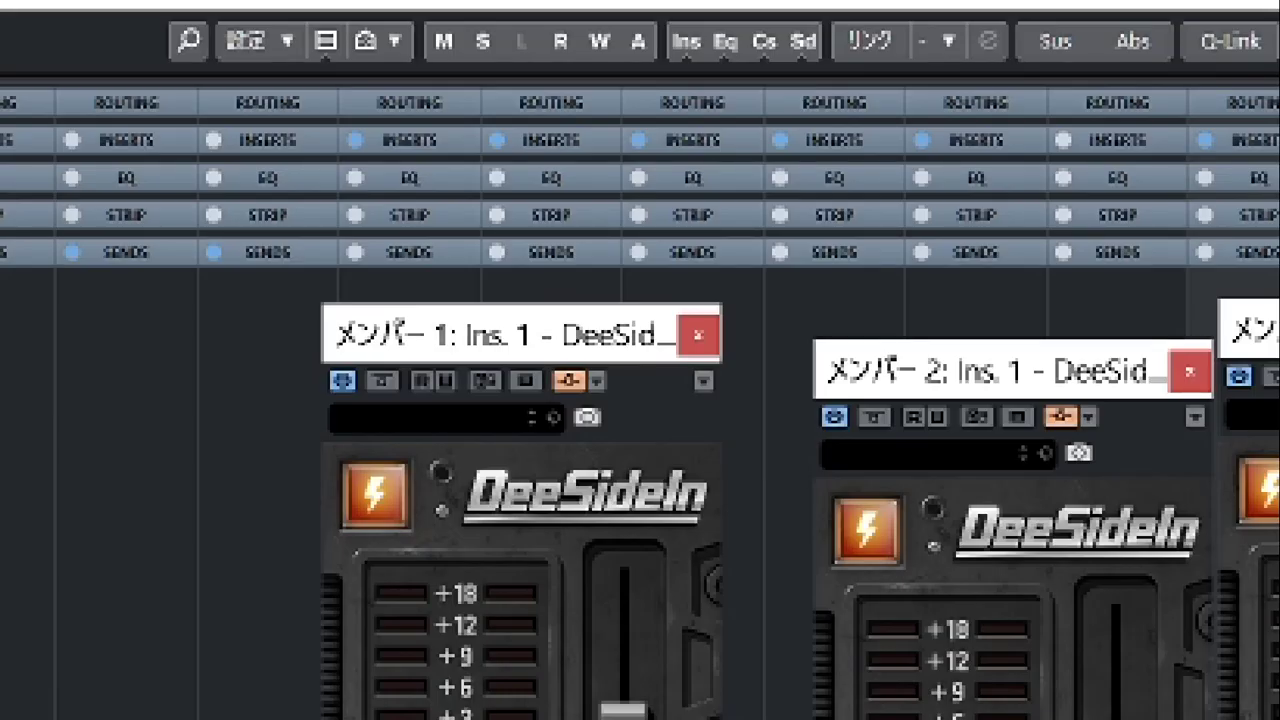
- Route the outputs of メンバー 1 to メンバー 4 to the マスタリング group and mute the マスタリング channel
{"action": "left_click", "coordinate": [840, 104]}
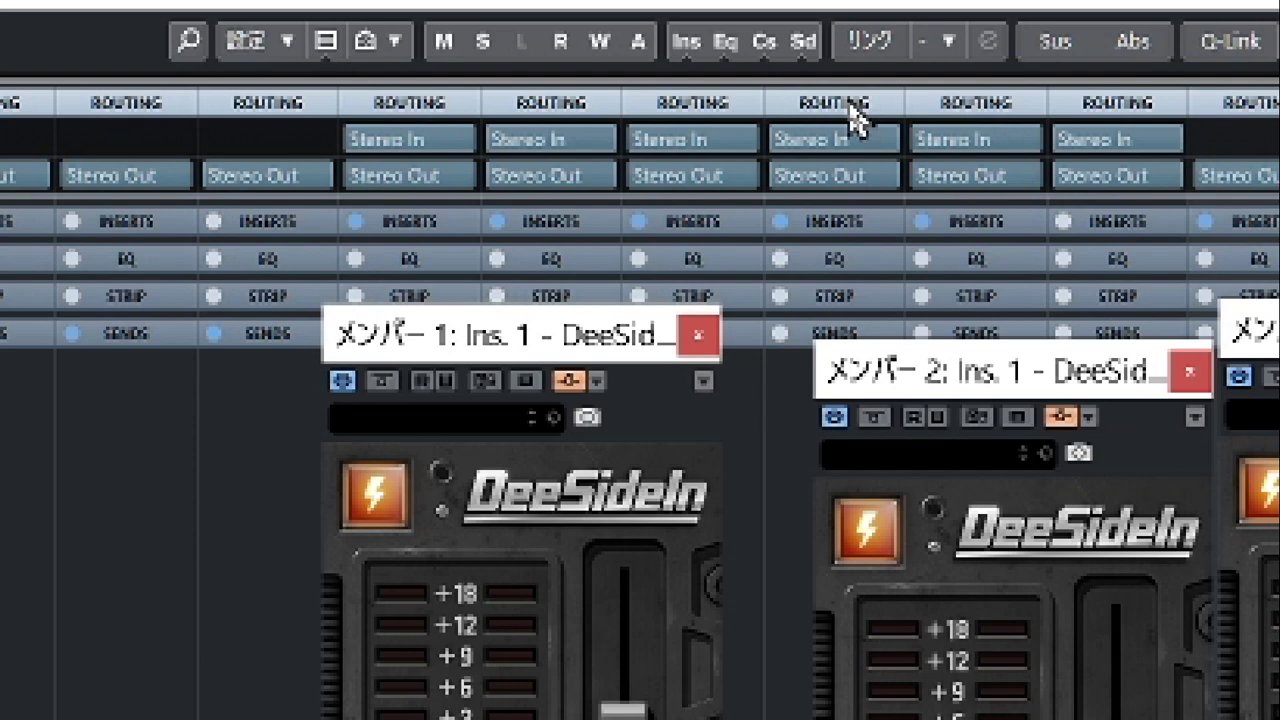
{"action": "left_click", "coordinate": [463, 182]}
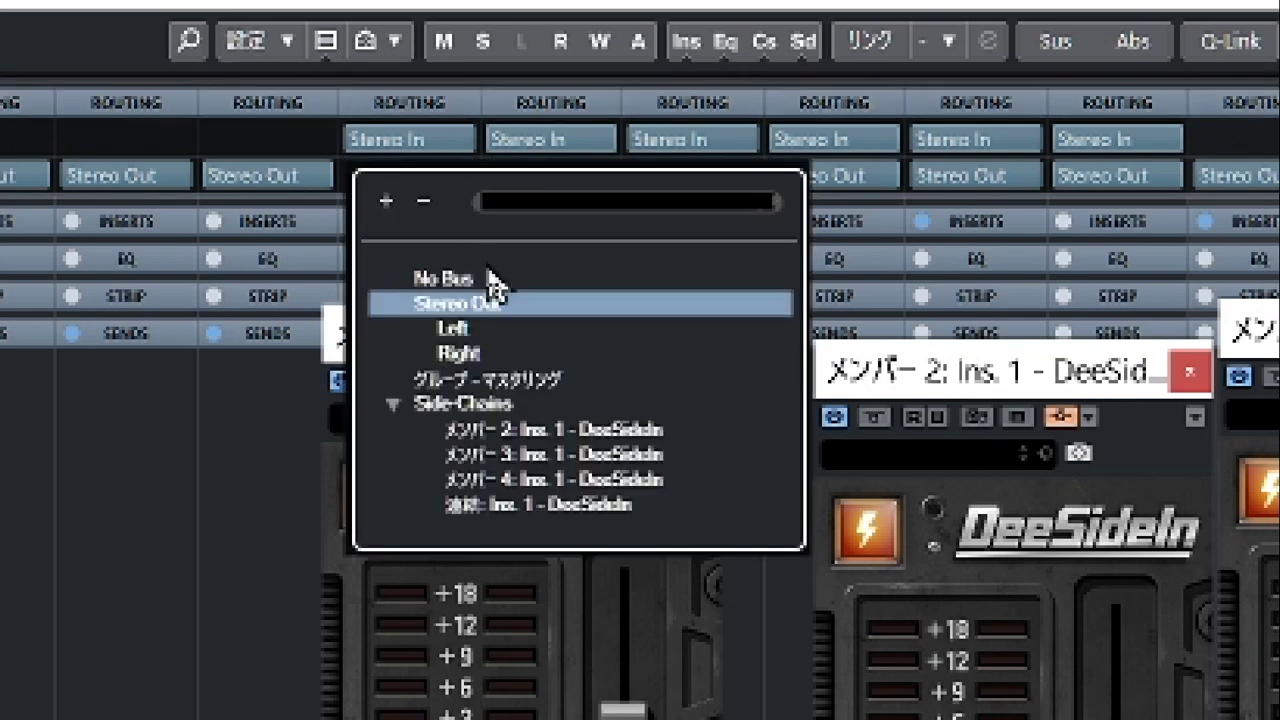
{"action": "left_click", "coordinate": [497, 395]}
{"action": "left_click", "coordinate": [605, 180]}
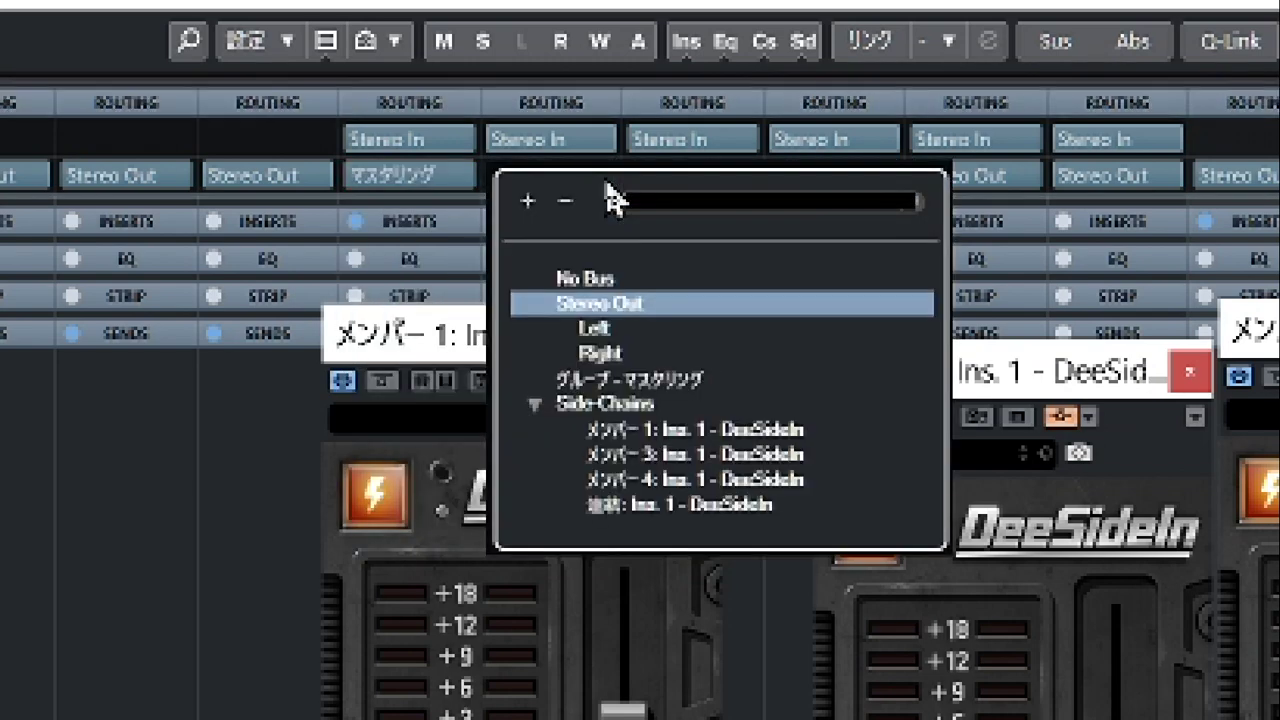
{"action": "left_click", "coordinate": [625, 380]}
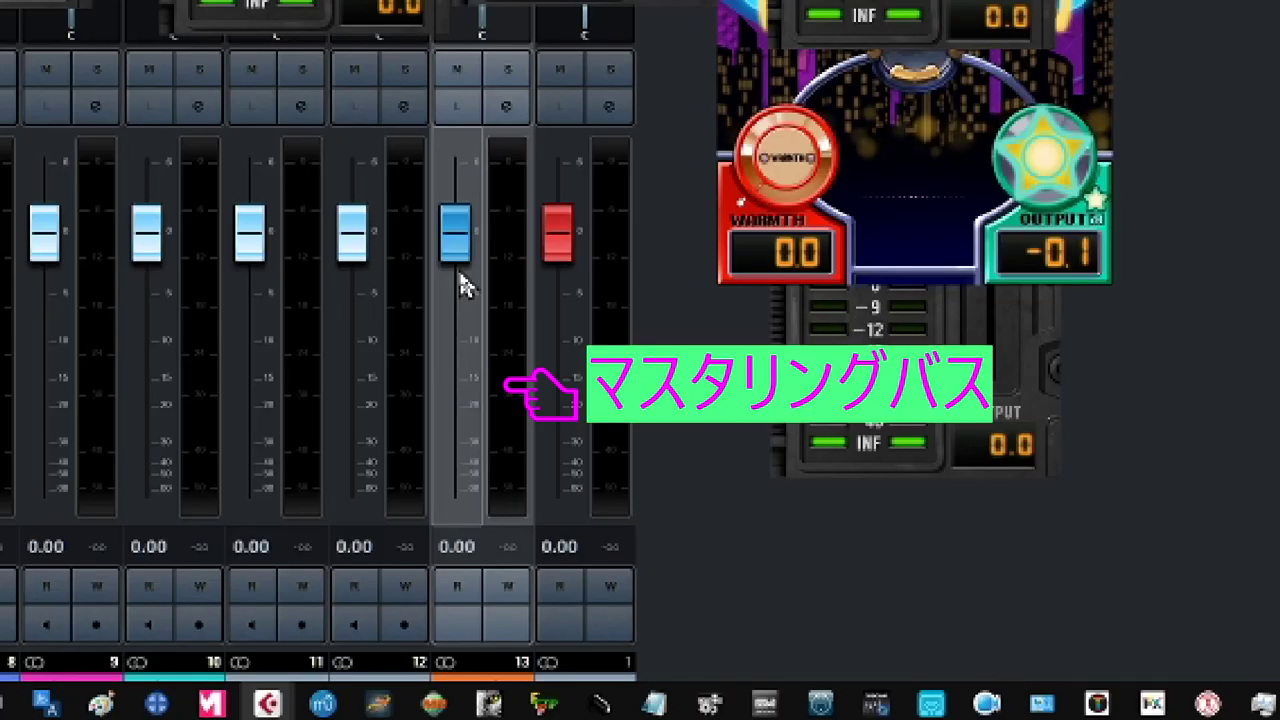
{"action": "left_click", "coordinate": [459, 72]}
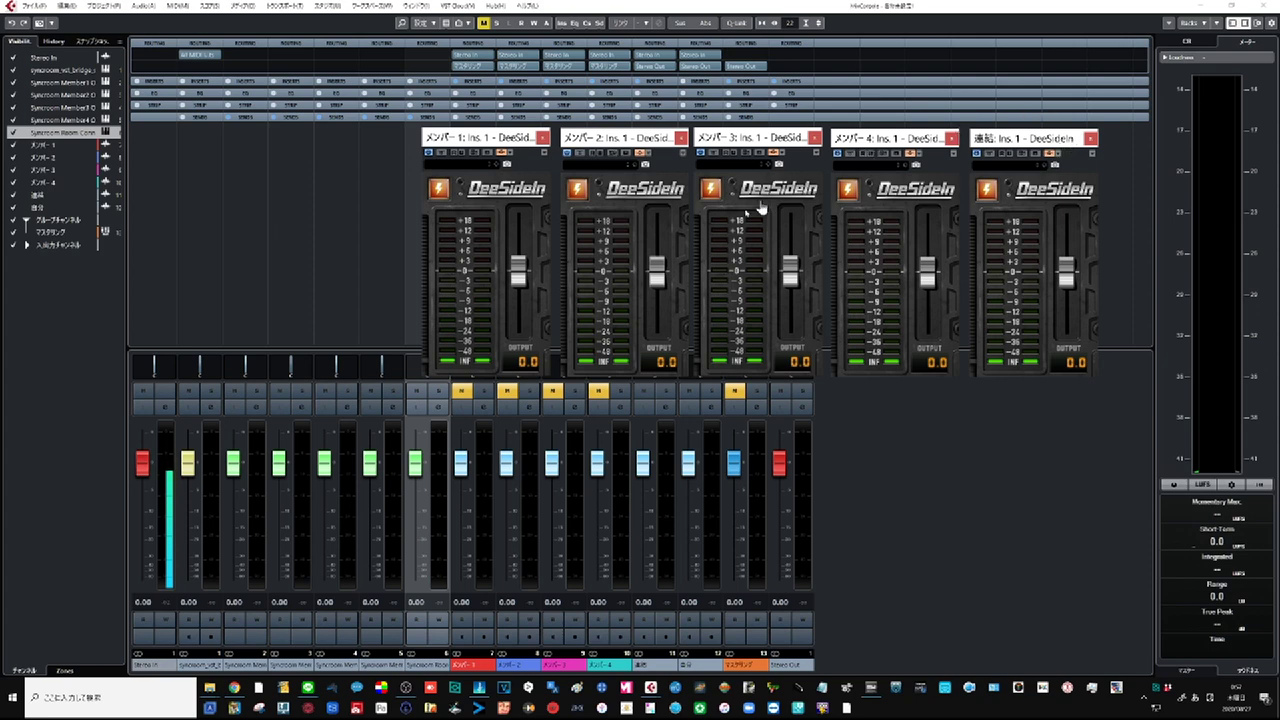
- Set the DeeSideIn outputs of メンバー 1 to 4 to about 5.0, -5.7, 4.8 and -3.6, and raise the 連結 output slightly
{"action": "left_click_drag", "start_coordinate": [518, 270], "coordinate": [522, 248]}
{"action": "left_click_drag", "start_coordinate": [660, 277], "coordinate": [662, 311]}
{"action": "left_click_drag", "start_coordinate": [790, 281], "coordinate": [790, 258]}
{"action": "left_click_drag", "start_coordinate": [889, 274], "coordinate": [888, 298]}
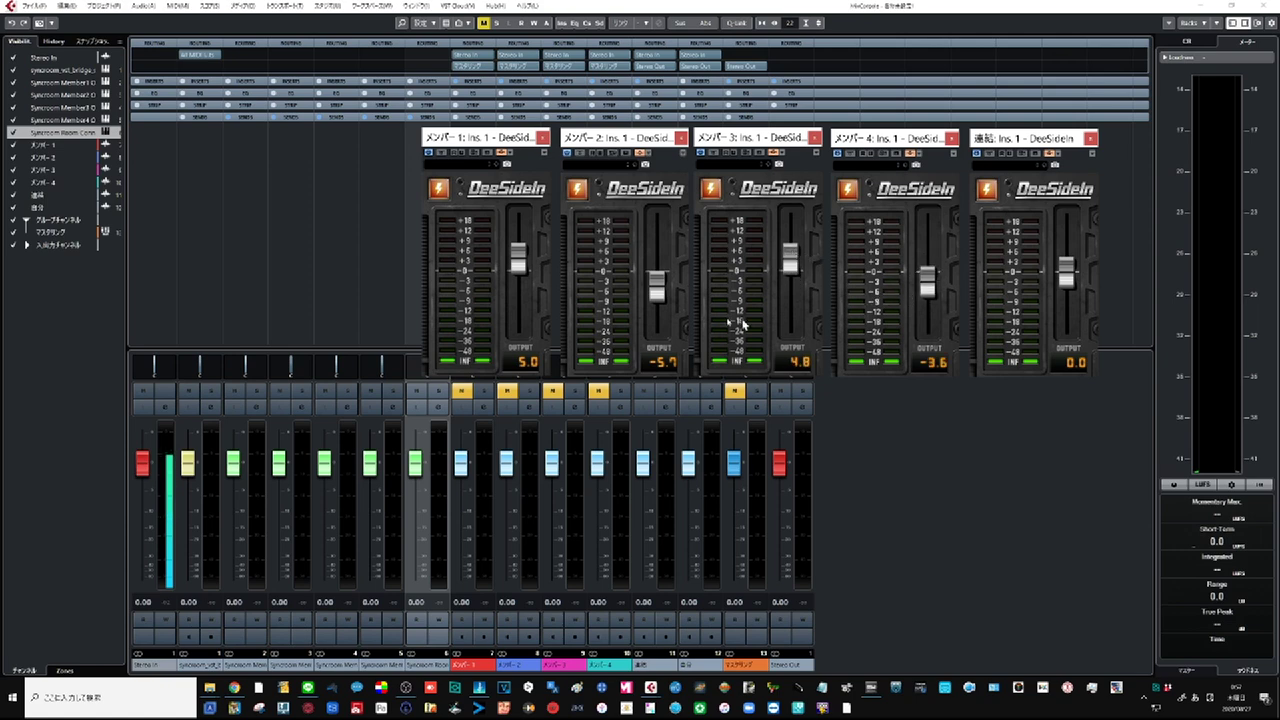
{"action": "left_click_drag", "start_coordinate": [1069, 271], "coordinate": [1070, 253]}
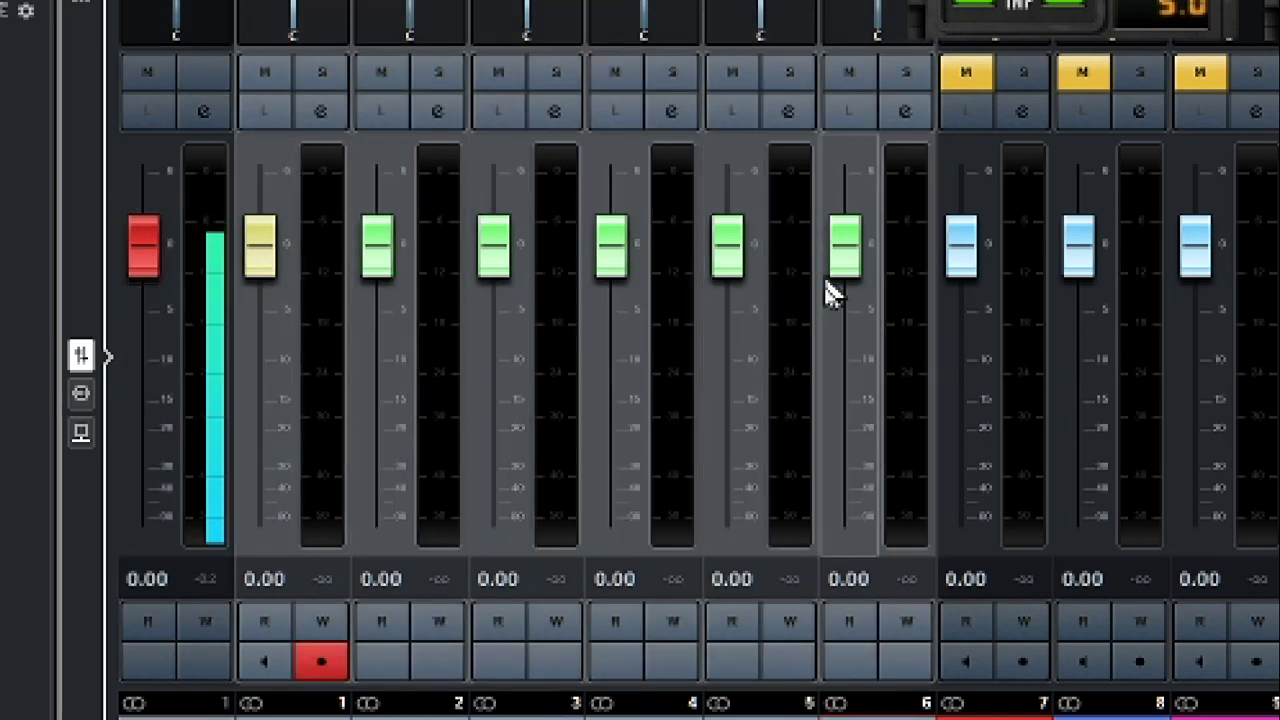
- Hide the selected SYNCROOM VST bridge, Syncroom Member and Syncroom Room channels in the mixer
{"action": "right_click", "coordinate": [275, 717]}
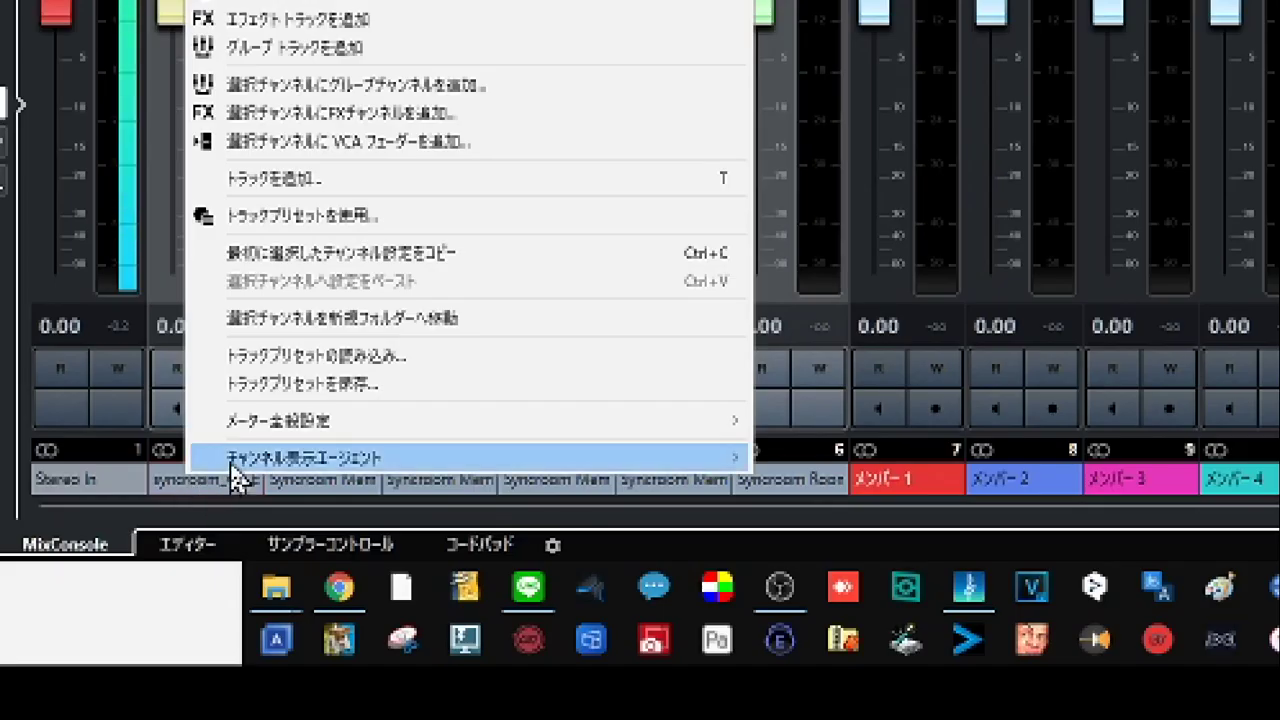
{"action": "mouse_move", "coordinate": [258, 465]}
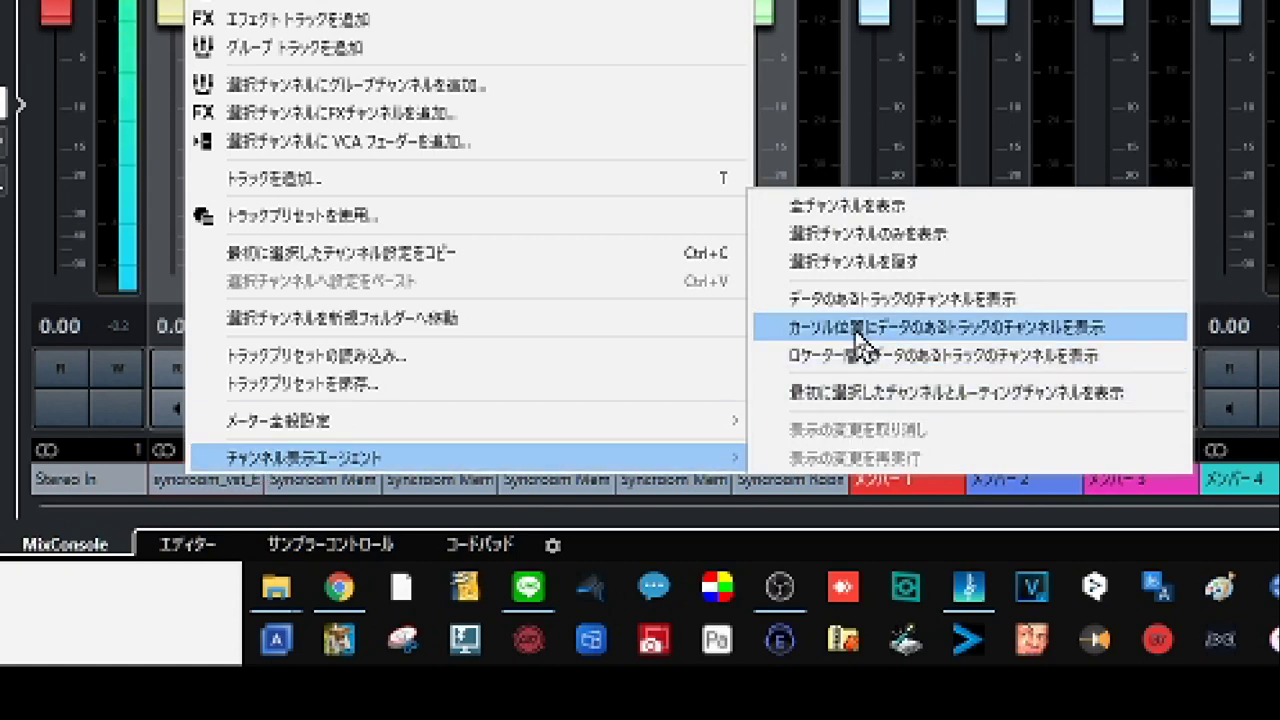
{"action": "left_click", "coordinate": [864, 262]}
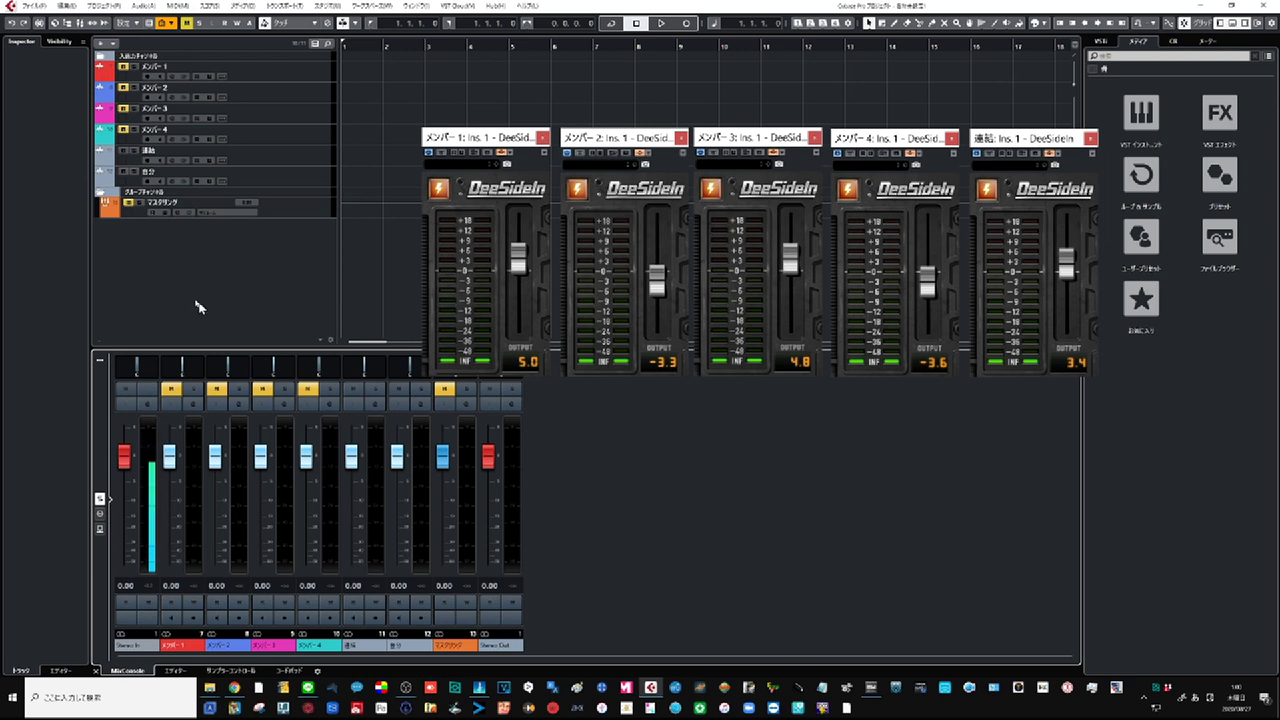
- Add a new audio track below the マスタリング group track
{"action": "right_click", "coordinate": [152, 254]}
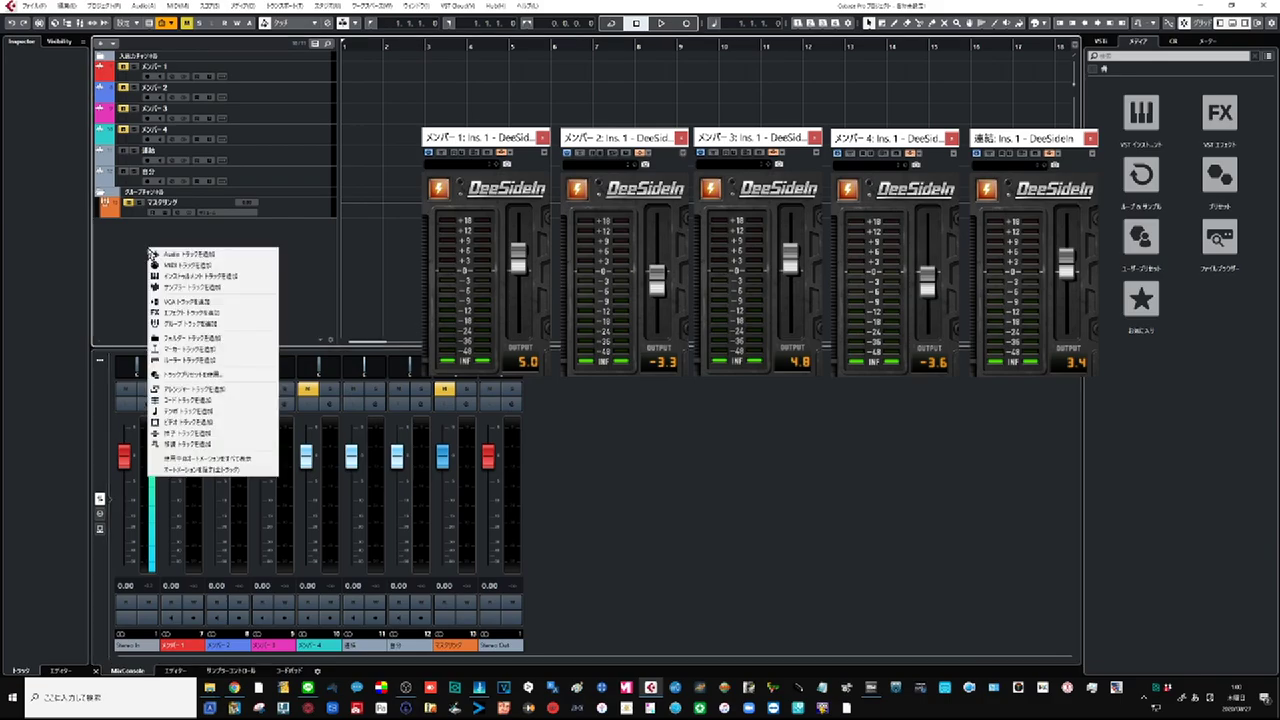
{"action": "left_click", "coordinate": [185, 255]}
{"action": "left_click", "coordinate": [516, 305]}
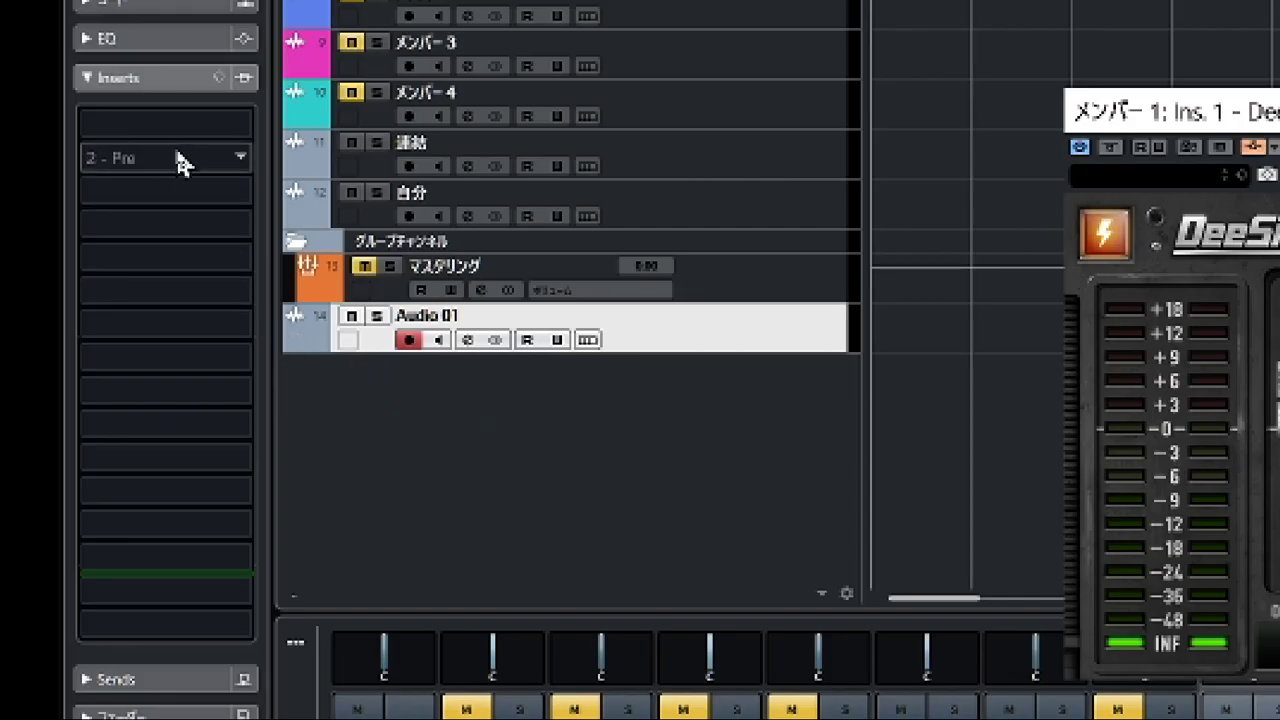
- Insert DOTEC-AUDIO's DeeSideIn in the first insert slot of the new audio track
{"action": "left_click", "coordinate": [236, 122]}
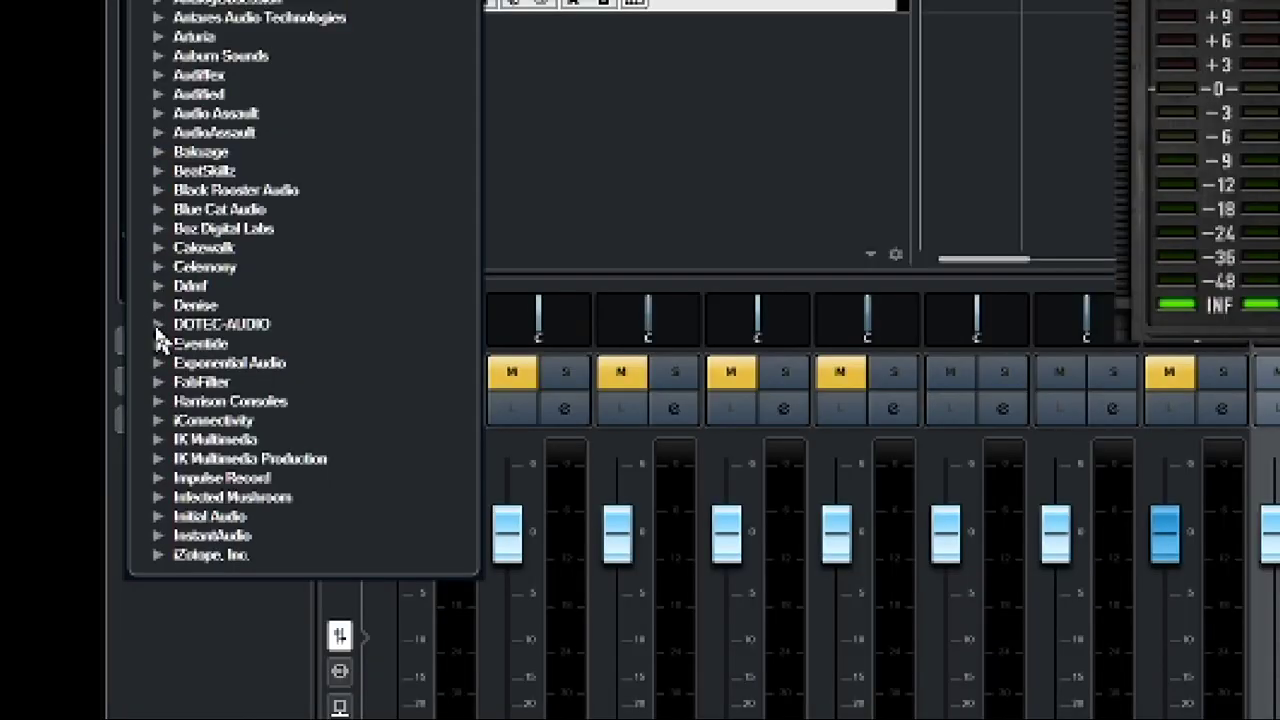
{"action": "left_click", "coordinate": [115, 662]}
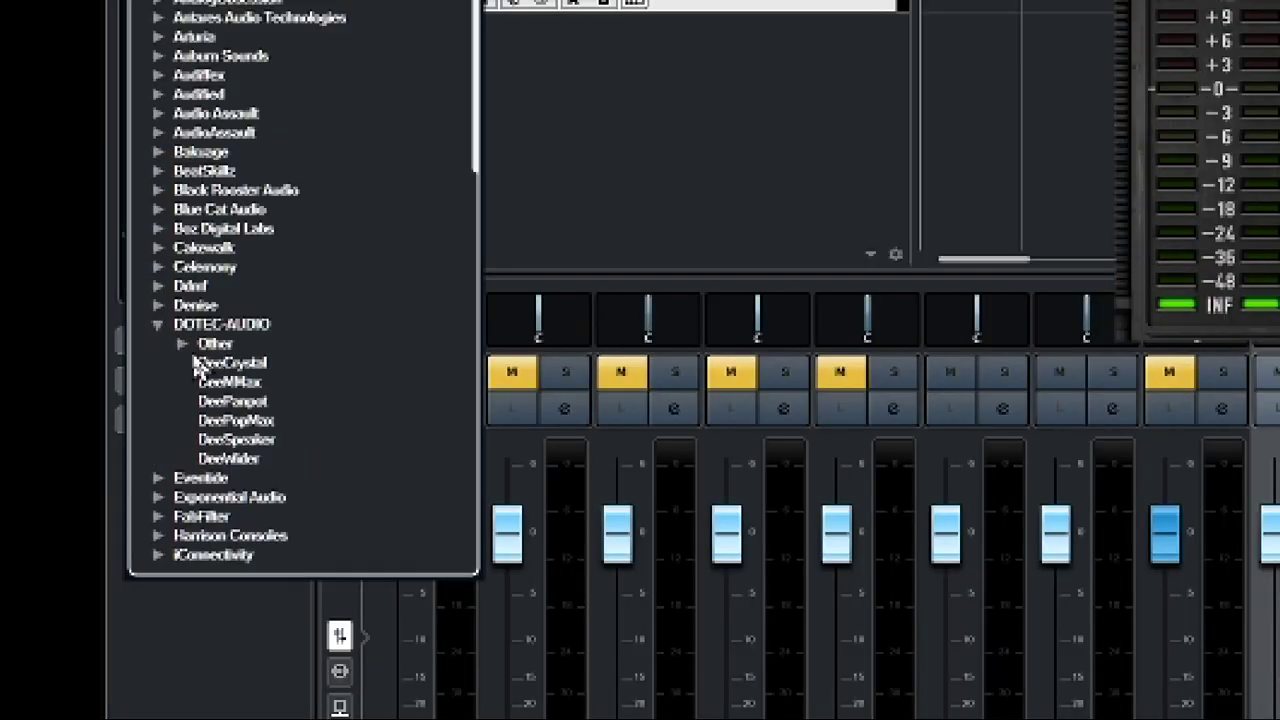
{"action": "left_click", "coordinate": [182, 343]}
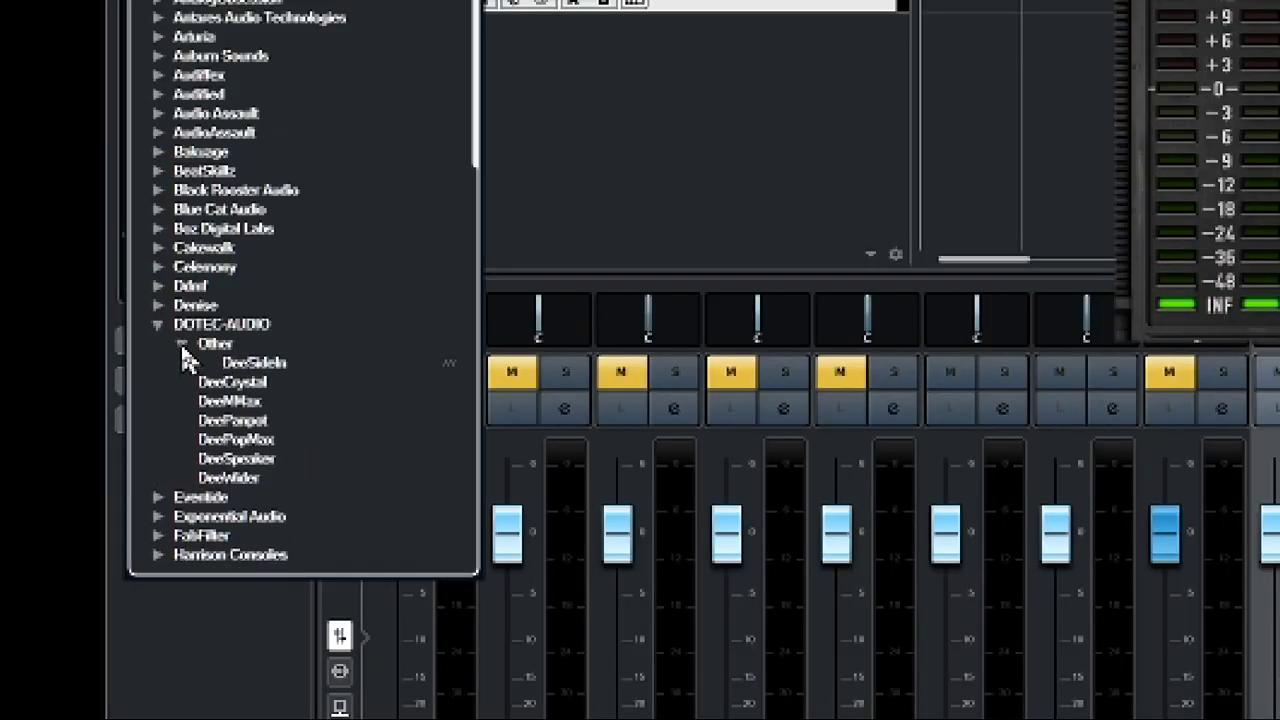
{"action": "left_click", "coordinate": [240, 364]}
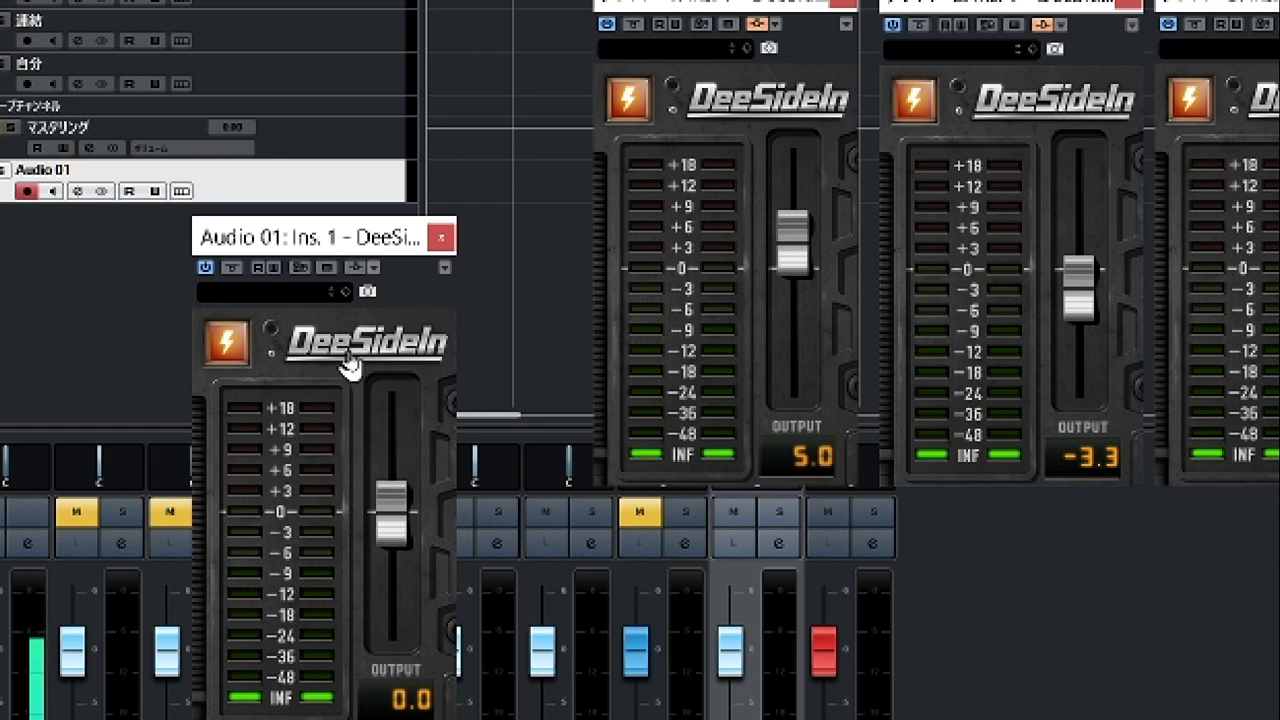
- Activate side-chaining for the new audio track's DeeSideIn and open the list of sources for adding a side-chain input
{"action": "left_click", "coordinate": [355, 268]}
{"action": "left_click", "coordinate": [376, 268]}
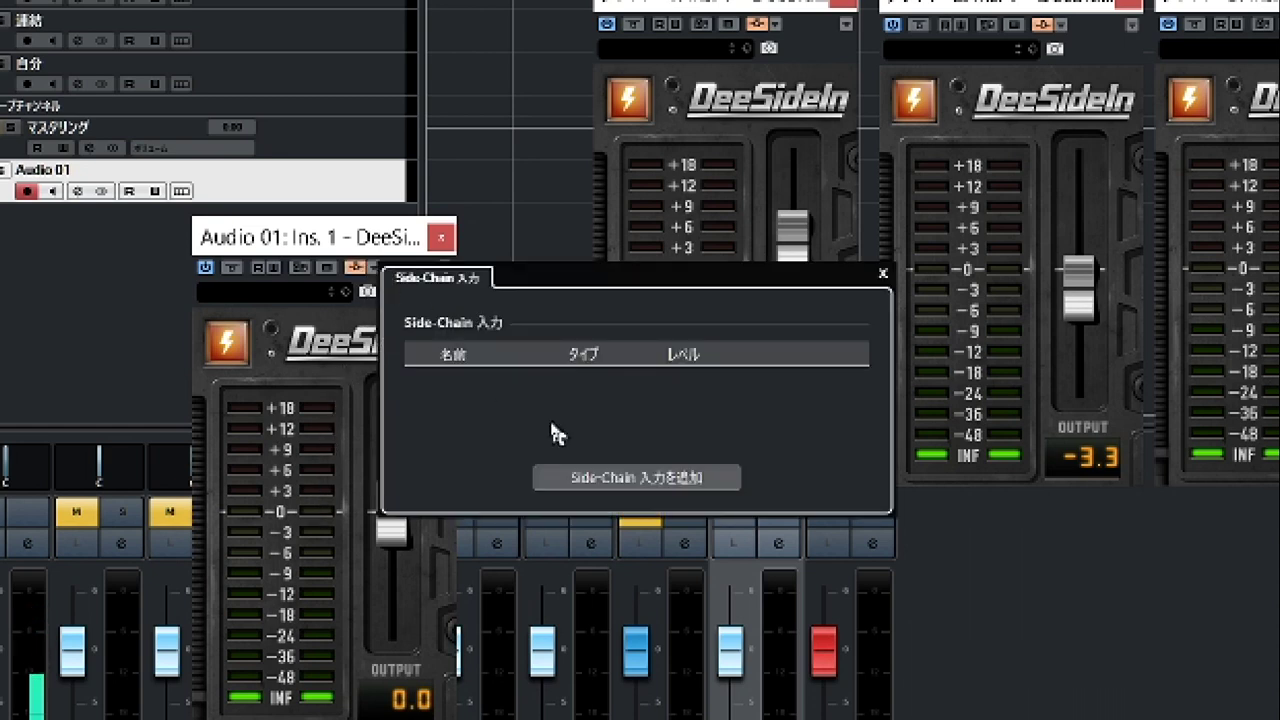
{"action": "left_click", "coordinate": [627, 488]}
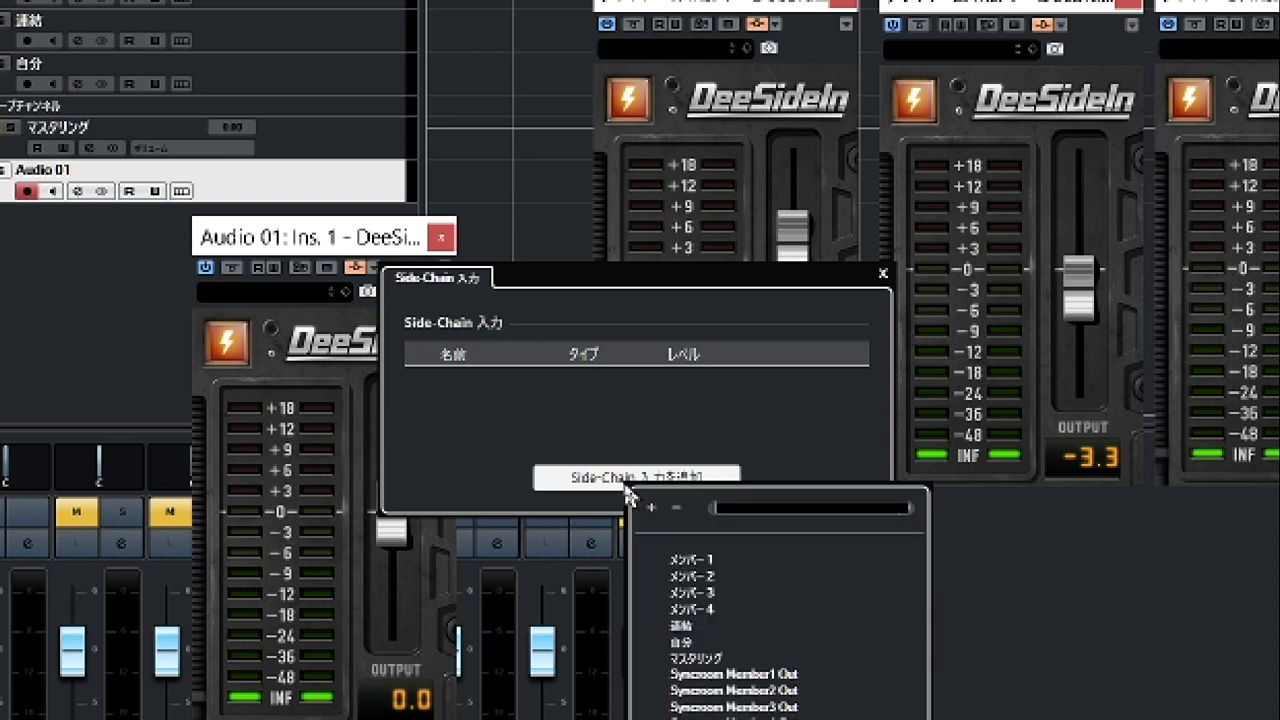